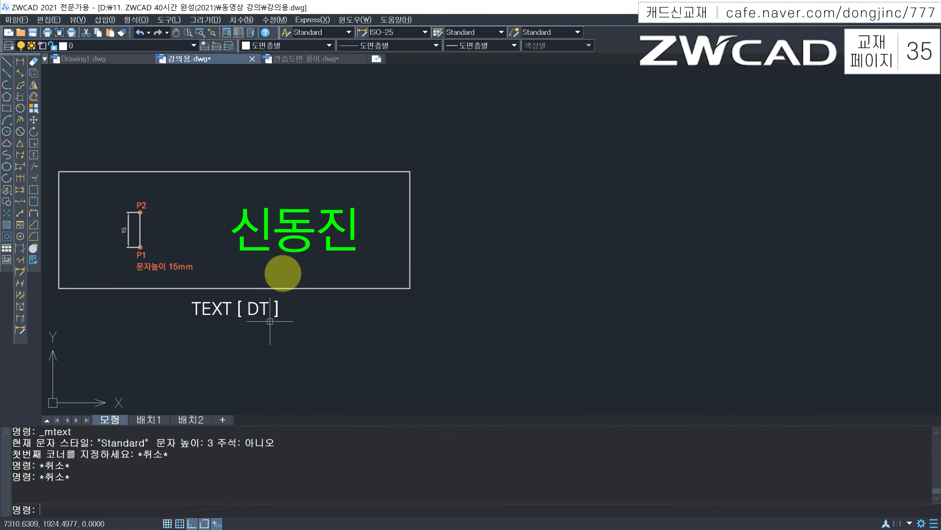
# Start single-line text (DT) anchored to the right of the green 신동진 frame
pyautogui.write('dt')
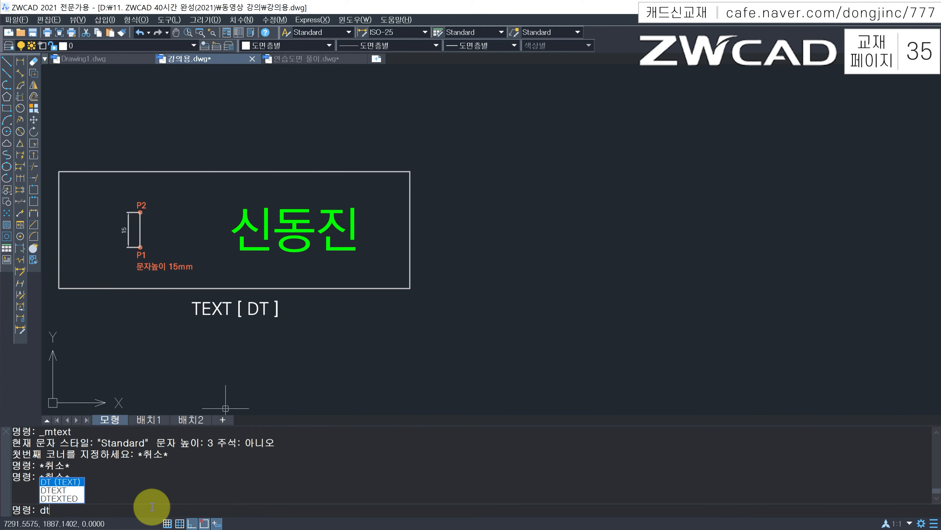
pyautogui.press('Return')
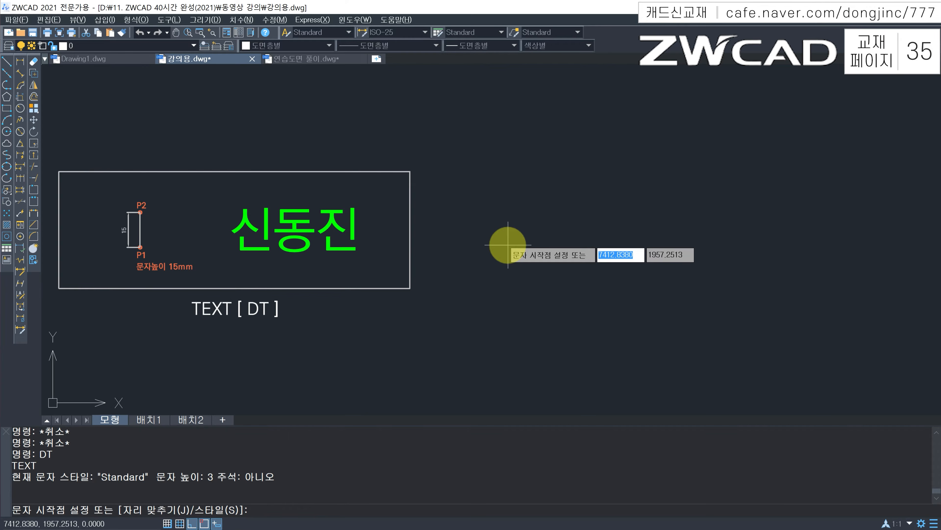
pyautogui.click(508, 245)
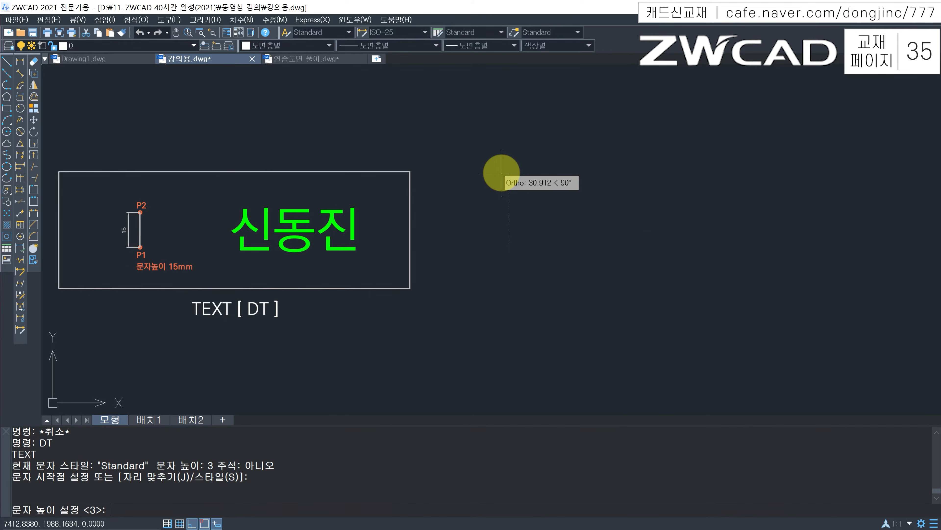
pyautogui.write('15')
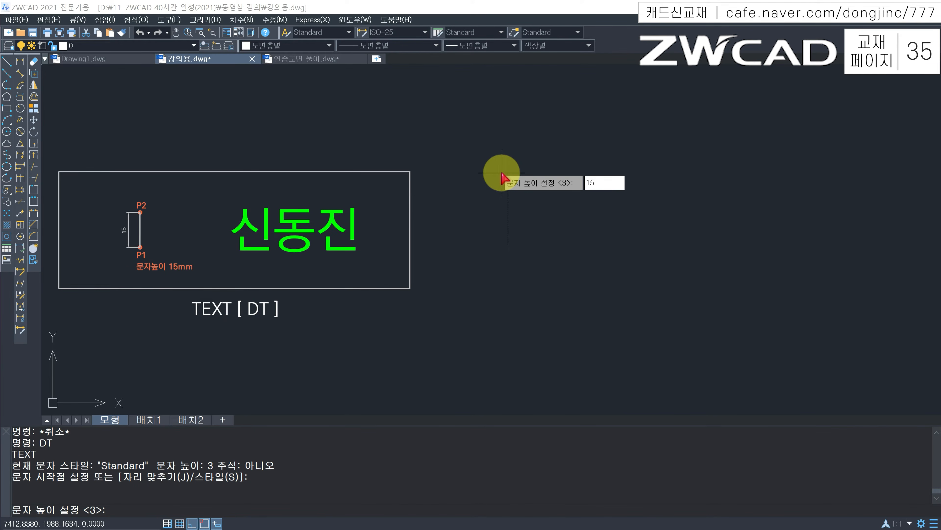
pyautogui.press('Return')
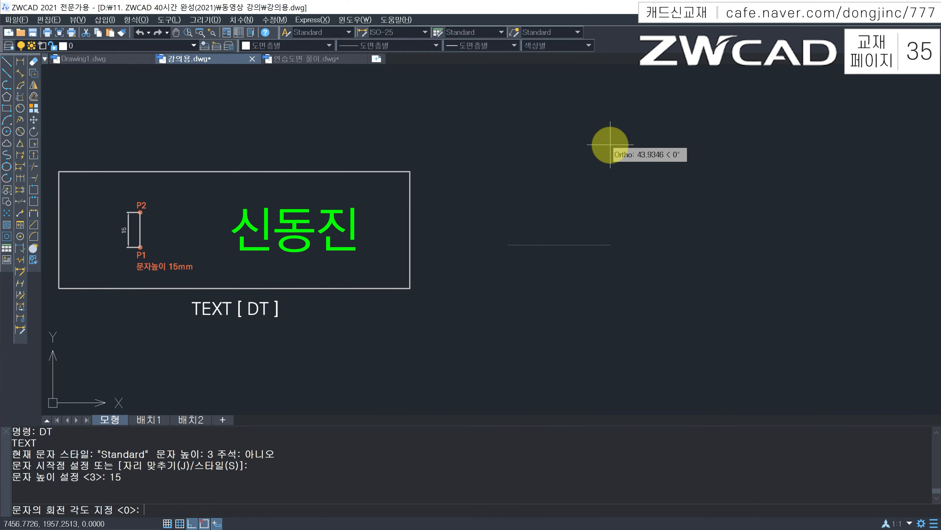
pyautogui.click(610, 144)
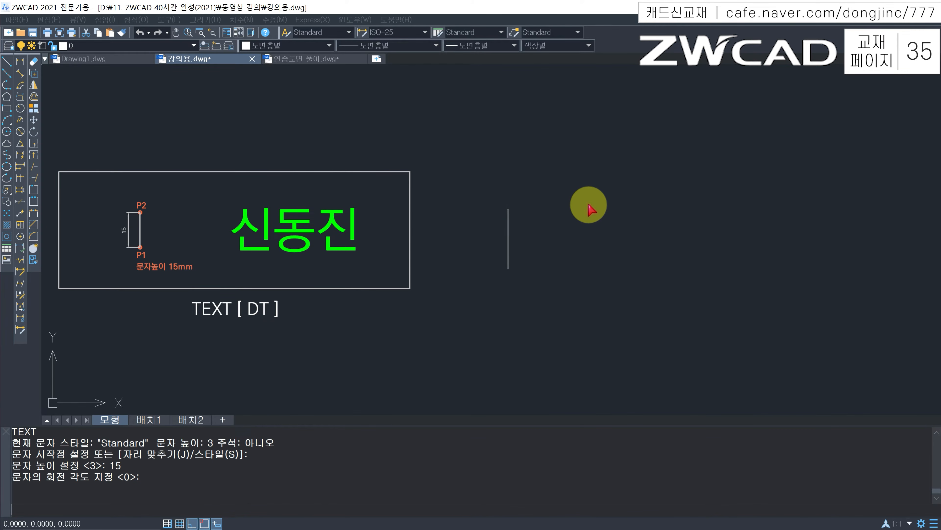
pyautogui.write('신동지')
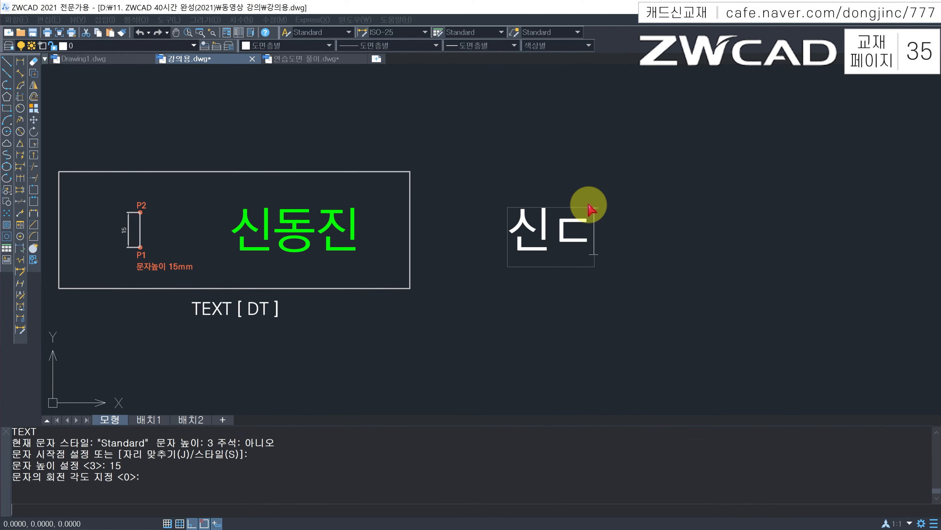
pyautogui.write('ㄴ')
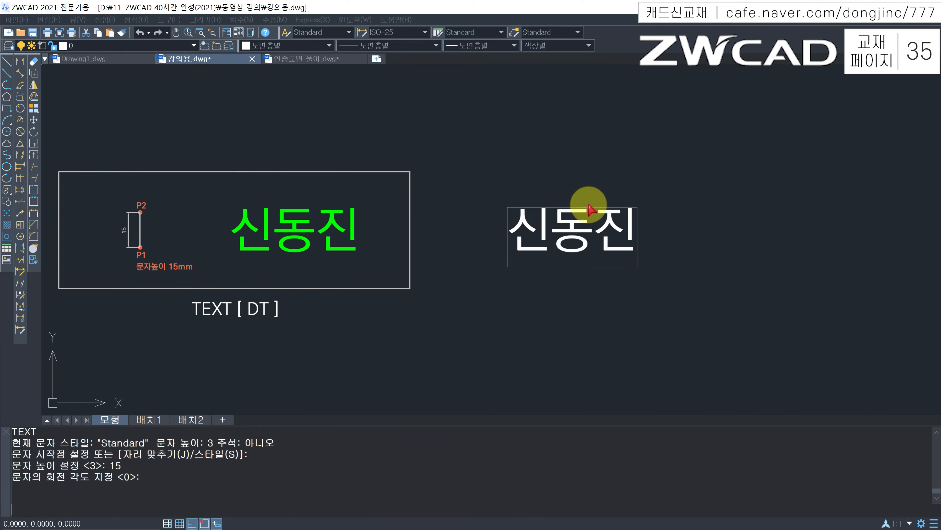
pyautogui.press('Return')
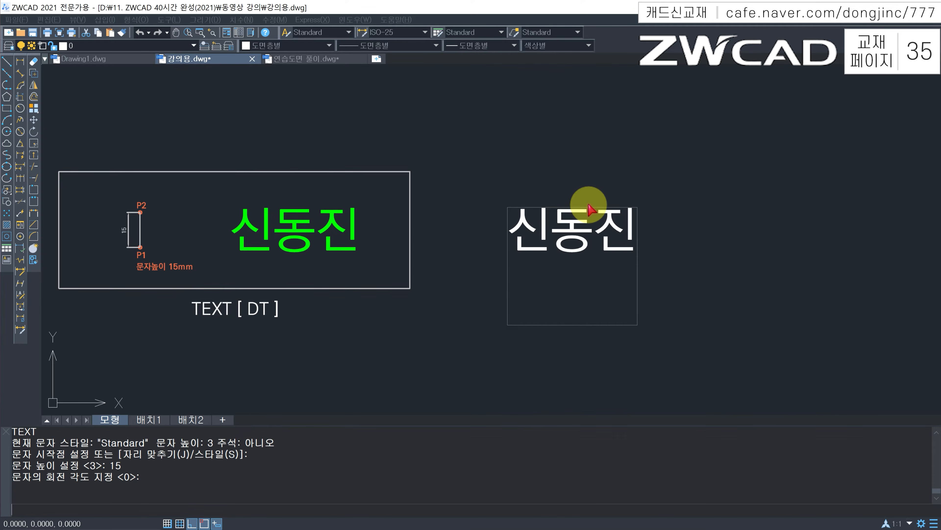
pyautogui.write('ZWCAD')
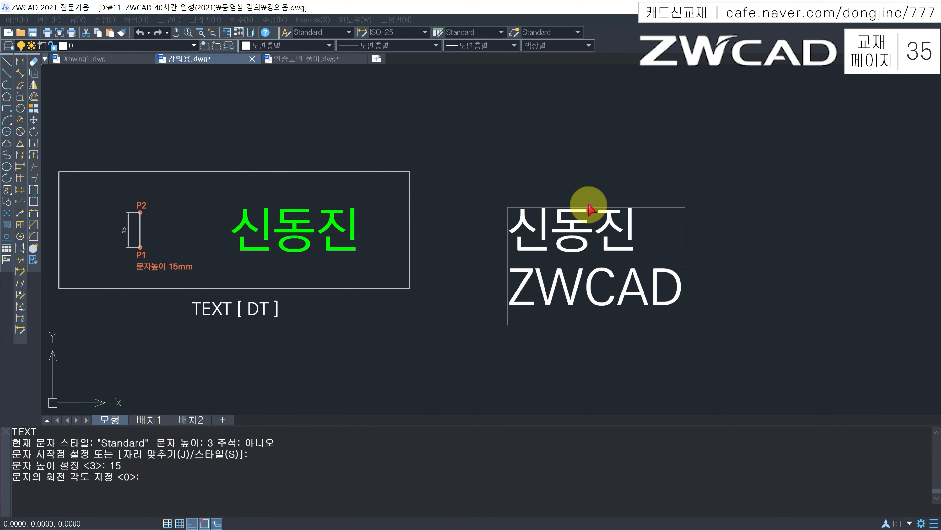
pyautogui.press('Return')
pyautogui.press('Return')
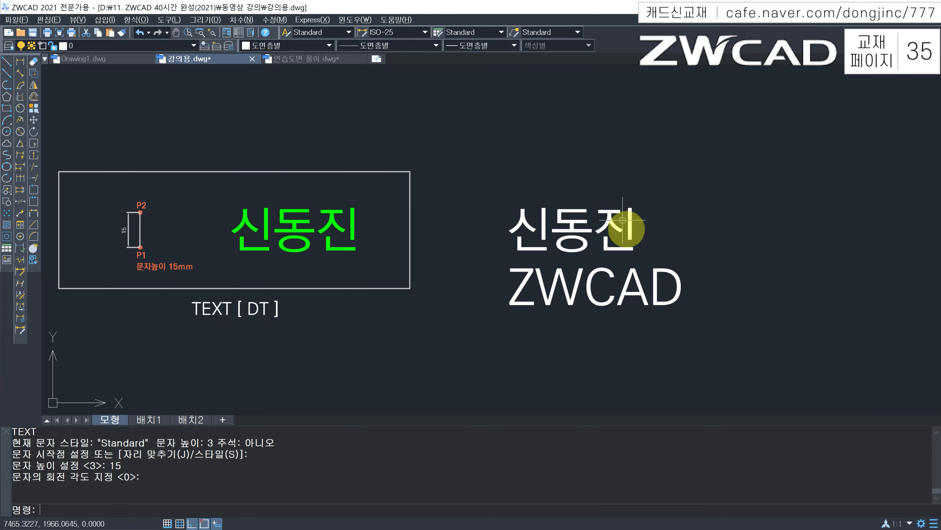
pyautogui.click(562, 216)
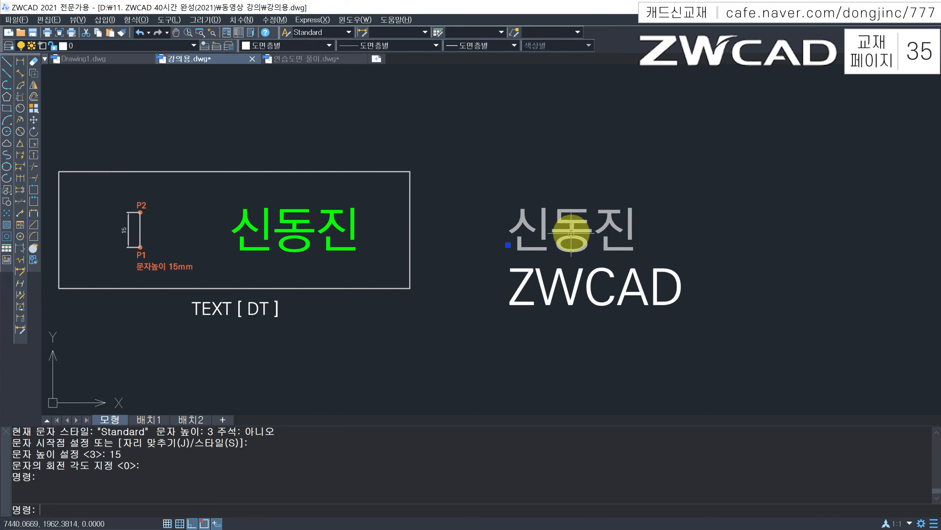
pyautogui.click(551, 273)
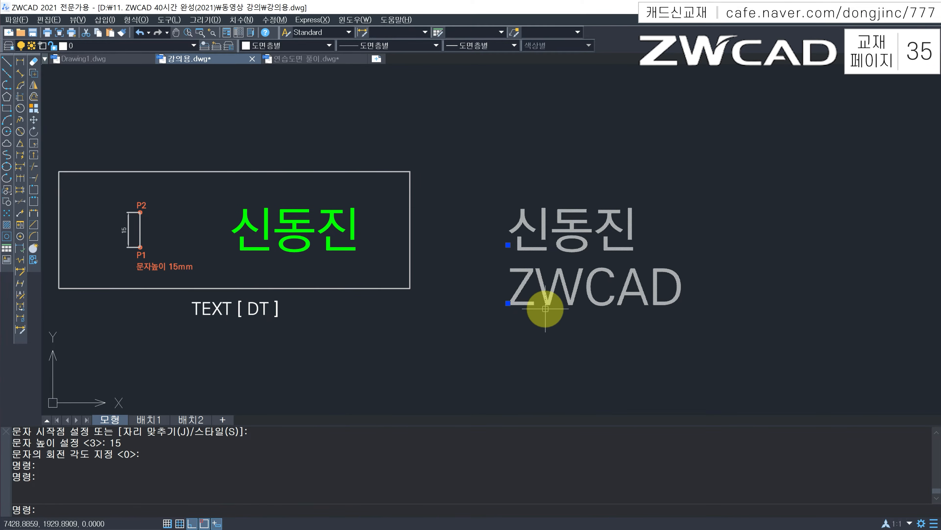
pyautogui.press('Escape')
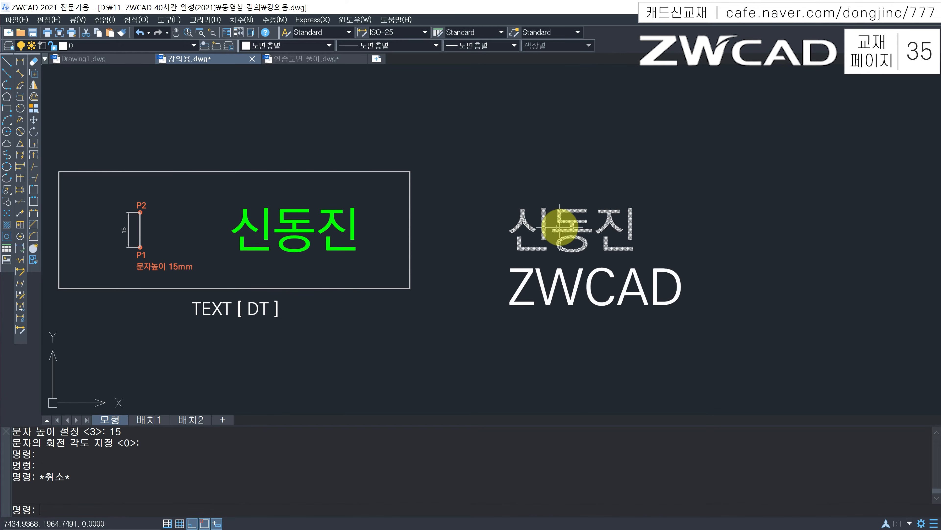
pyautogui.doubleClick(567, 228)
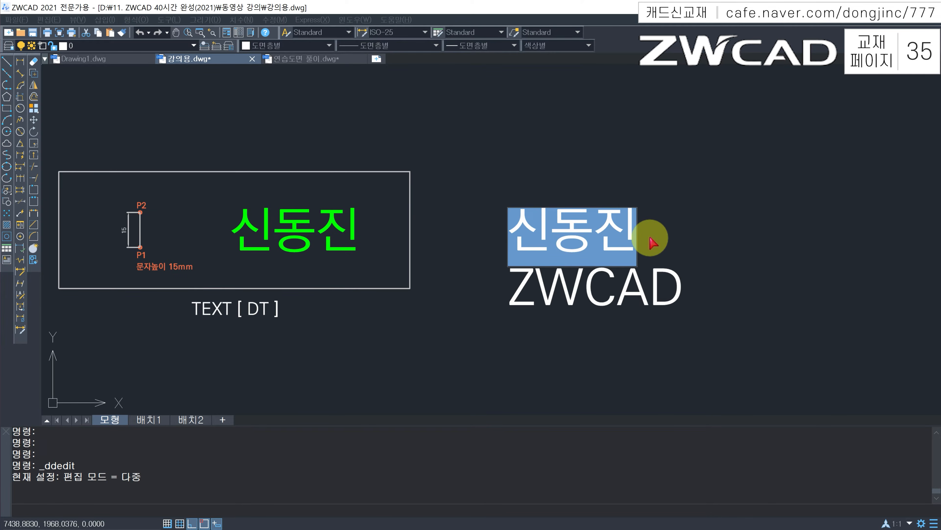
pyautogui.write('ZOEM')
pyautogui.press('BackSpace')
pyautogui.press('BackSpace')
pyautogui.press('BackSpace')
pyautogui.press('BackSpace')
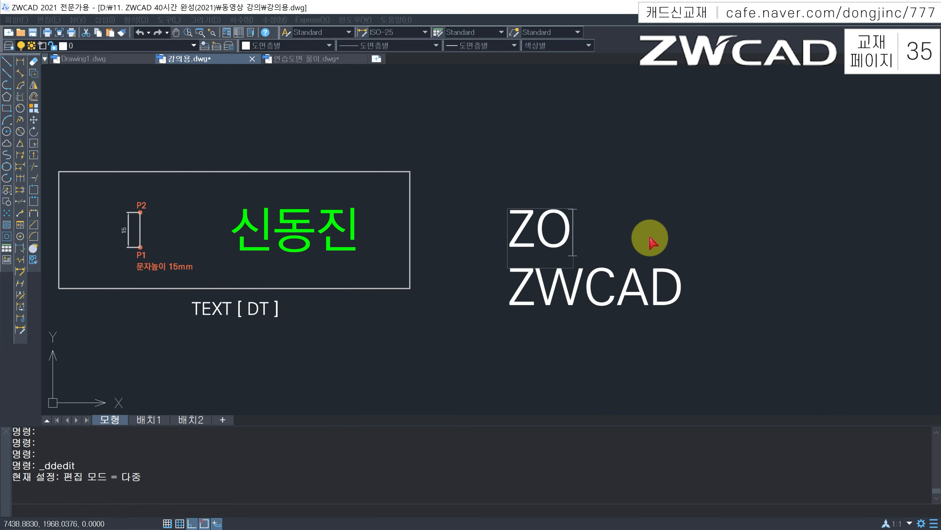
pyautogui.write('캐드신')
pyautogui.press('Return')
pyautogui.press('Escape')
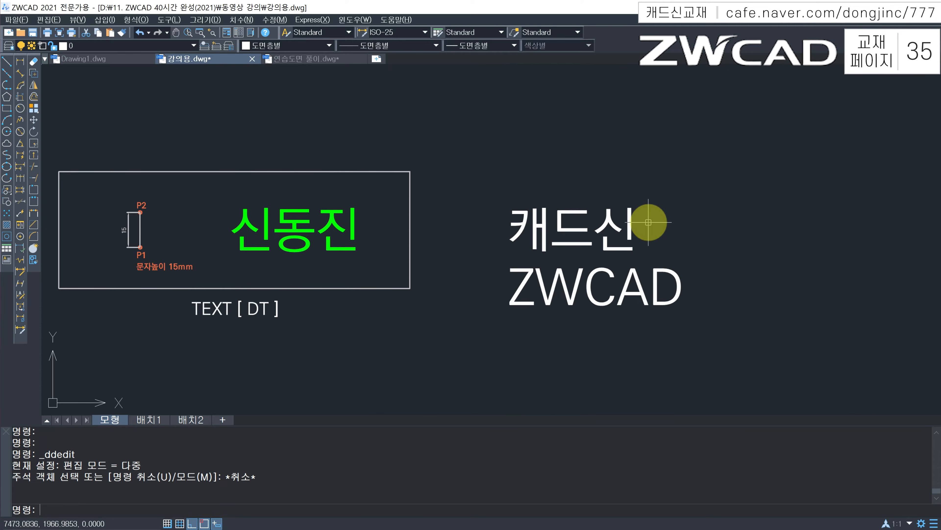
# Restart the DT single-line text command and choose its Style option
pyautogui.press('Escape')
pyautogui.press('Escape')
pyautogui.write('DT')
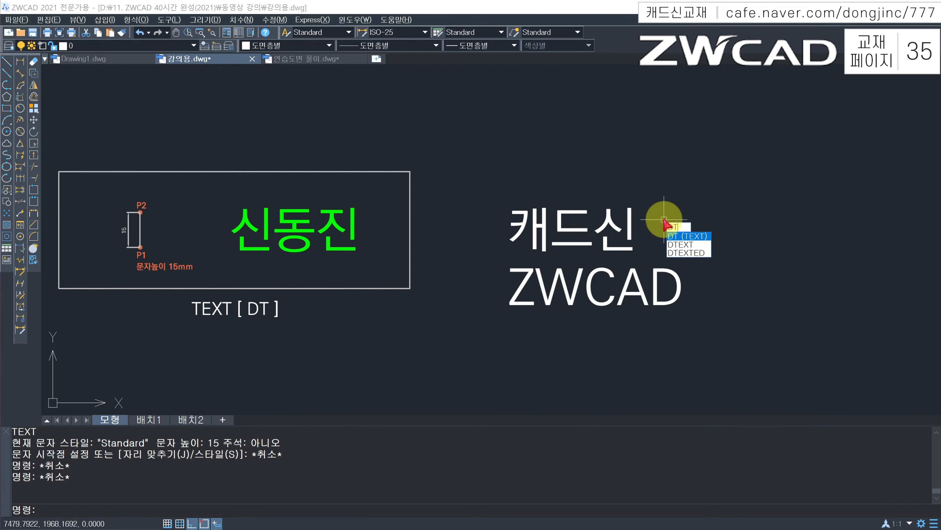
pyautogui.press('Return')
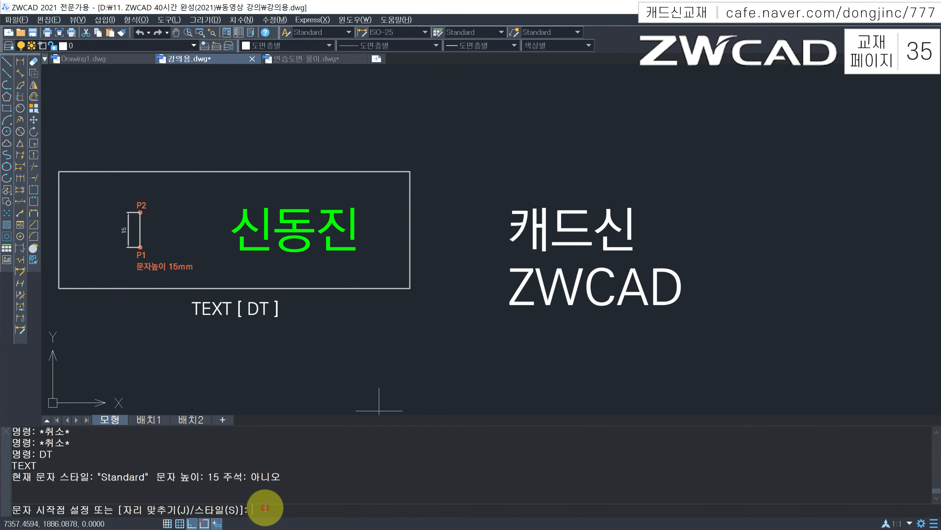
pyautogui.write('S')
pyautogui.press('Return')
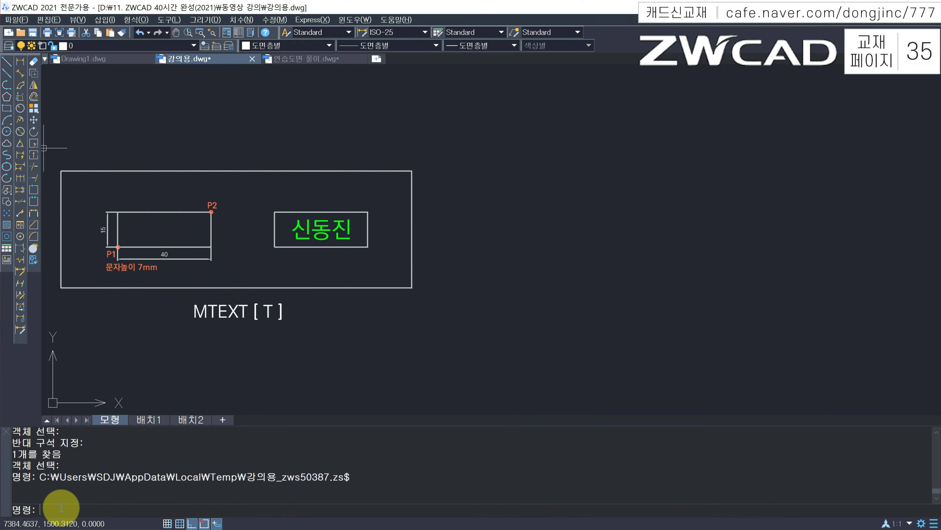
# Create multiline text 신동진 in a box drawn right of the MTEXT frame
pyautogui.write('T')
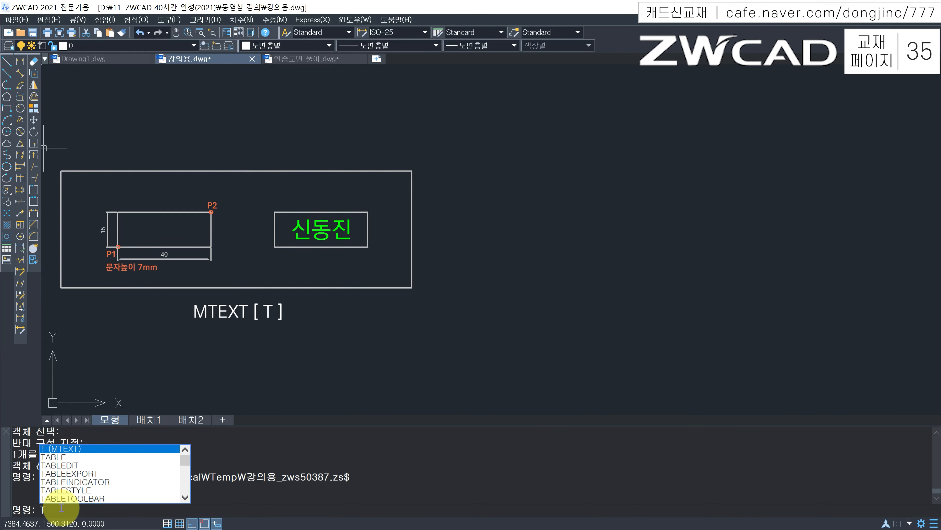
pyautogui.press('Return')
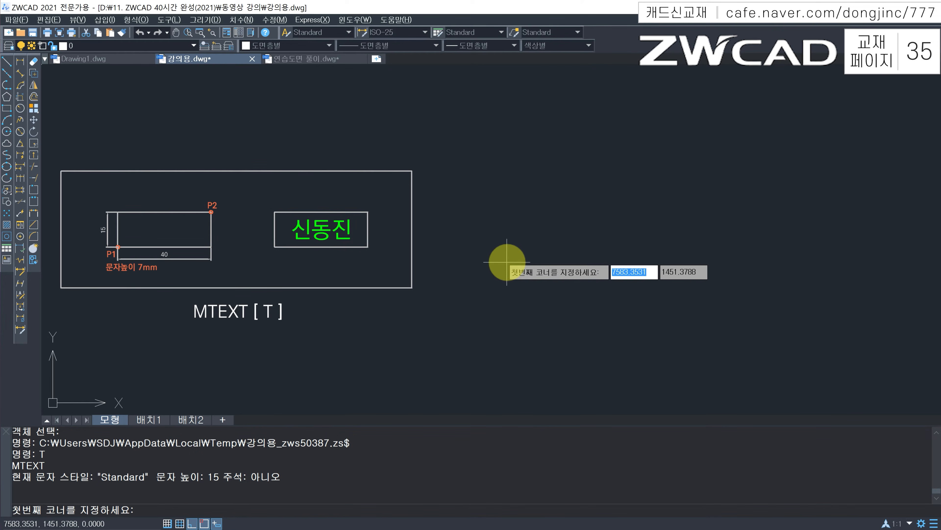
pyautogui.click(507, 262)
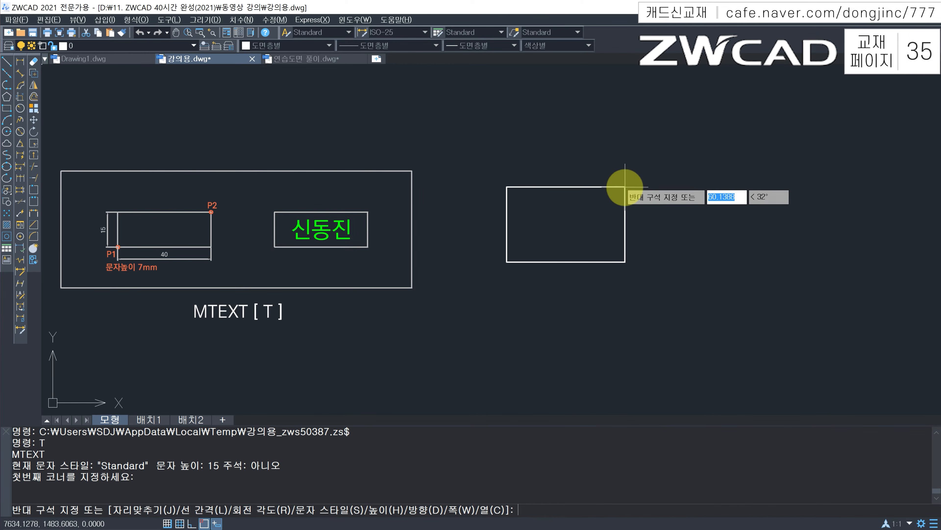
pyautogui.click(626, 186)
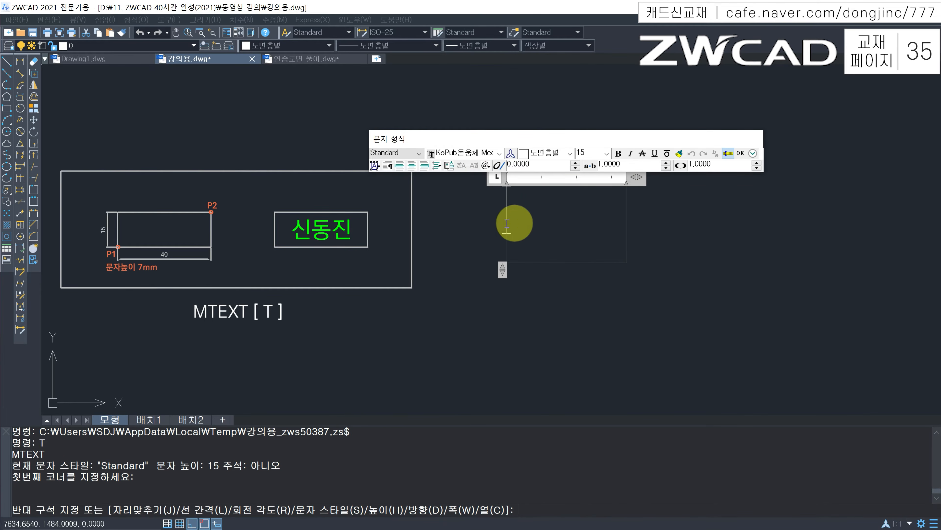
pyautogui.write('신ㄷ')
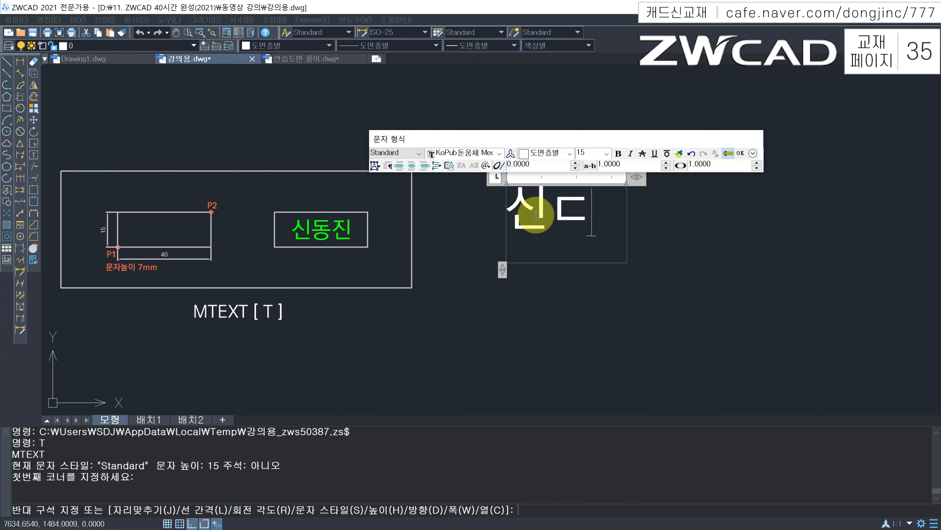
pyautogui.write('동진')
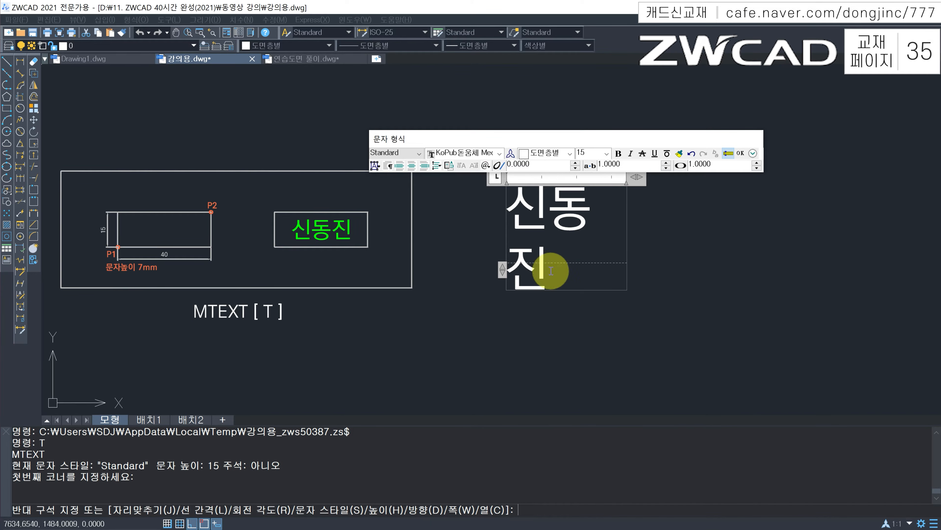
pyautogui.click(741, 153)
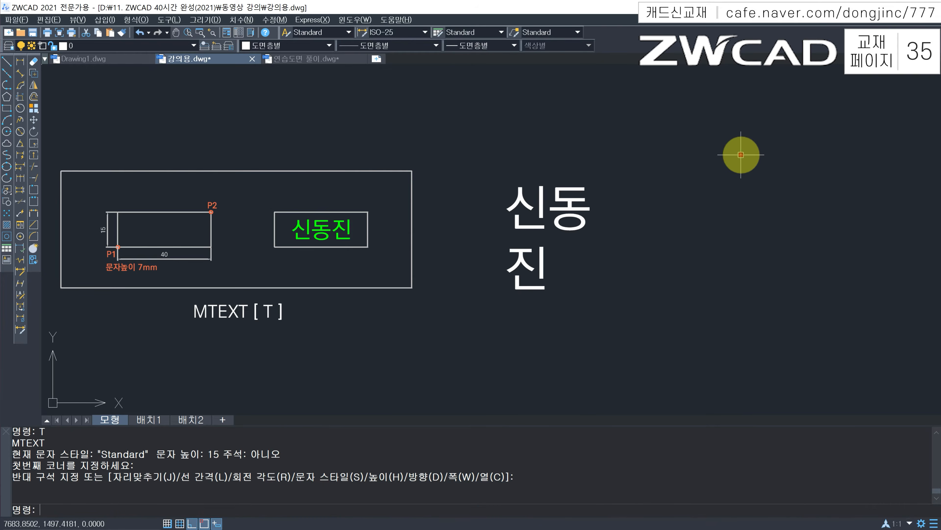
# Reopen the 신동진 multiline text, close it unchanged, and select it to show grips
pyautogui.doubleClick(540, 217)
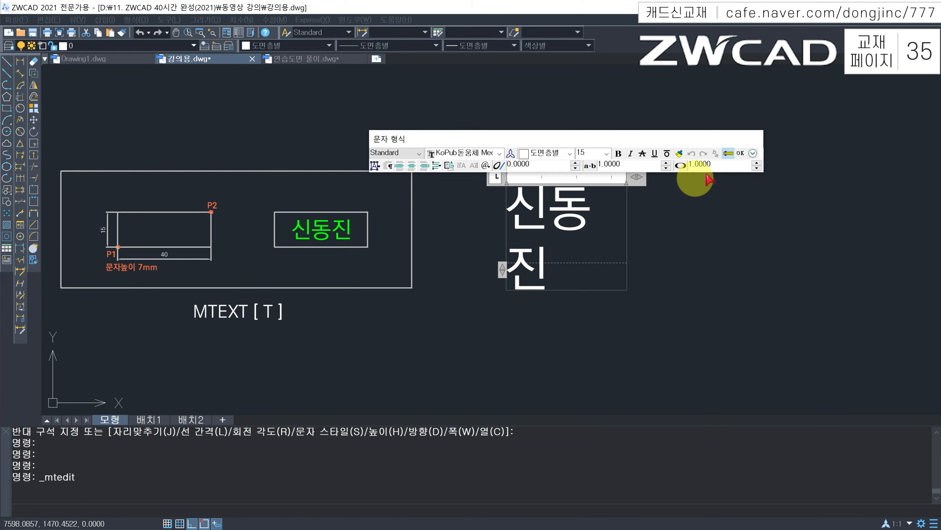
pyautogui.click(745, 157)
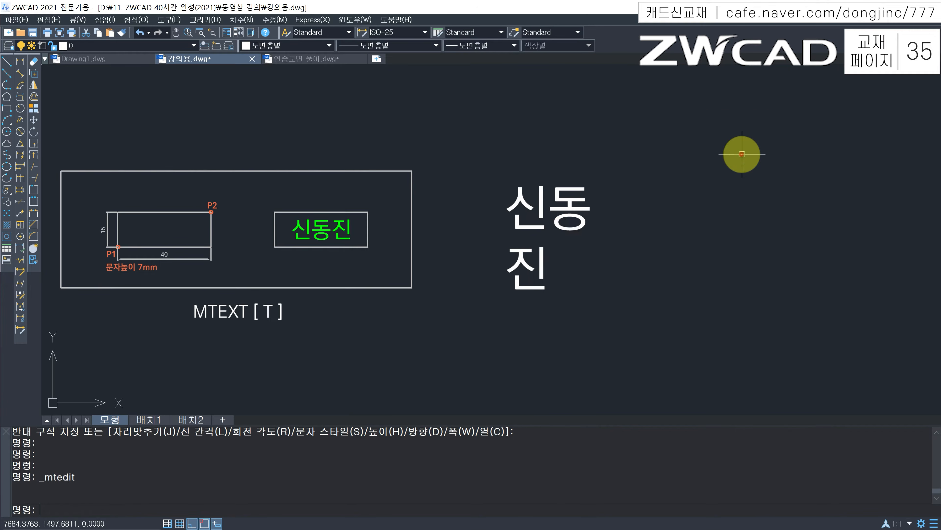
pyautogui.press('Escape')
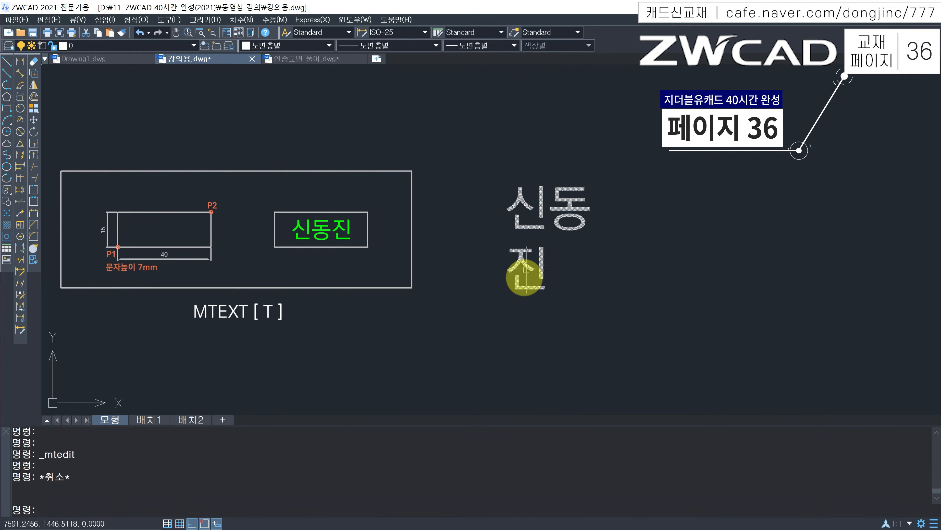
pyautogui.click(540, 255)
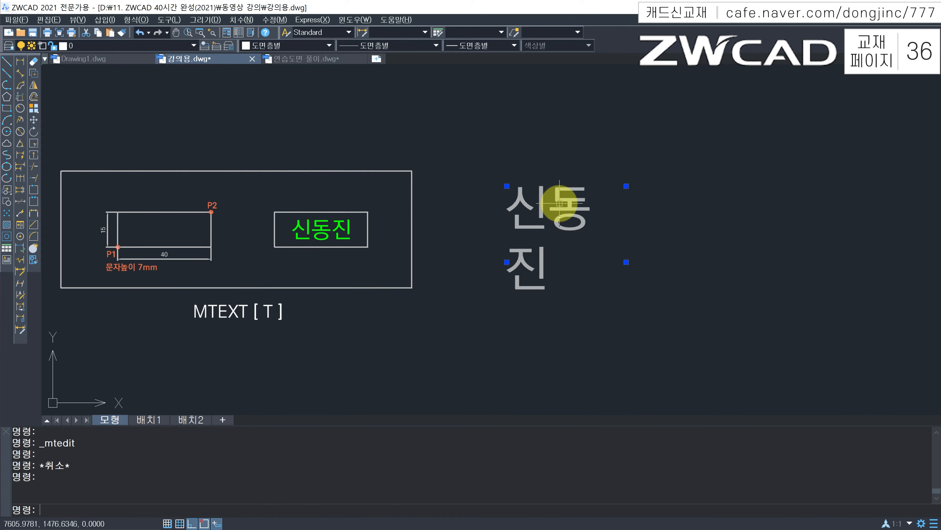
pyautogui.click(626, 262)
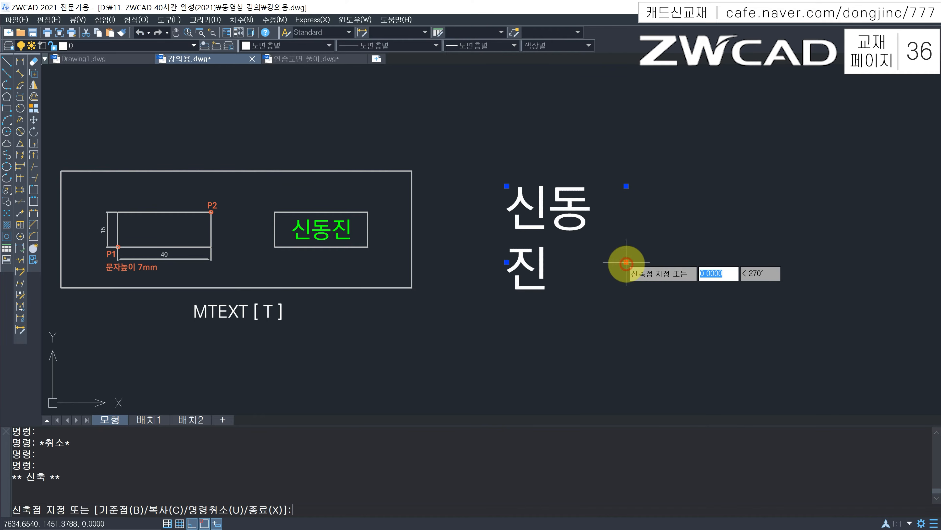
pyautogui.click(704, 261)
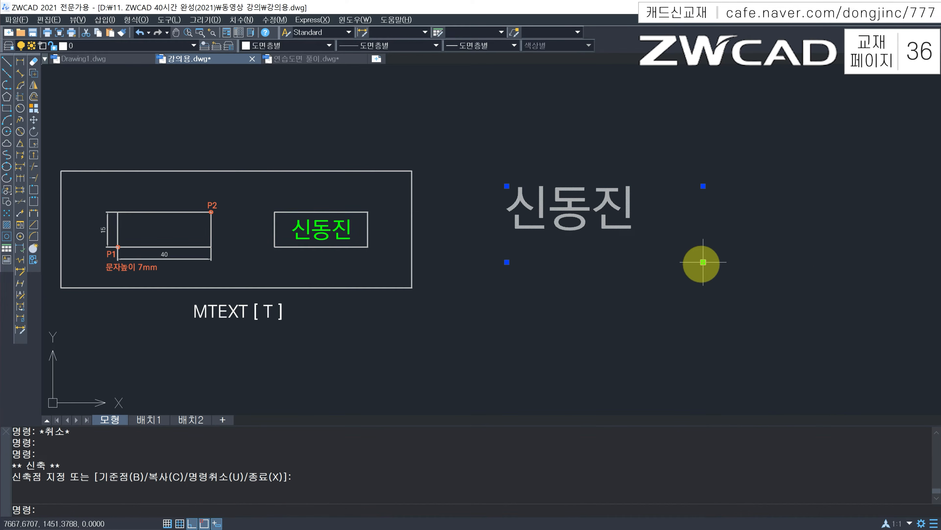
pyautogui.click(703, 262)
pyautogui.click(693, 309)
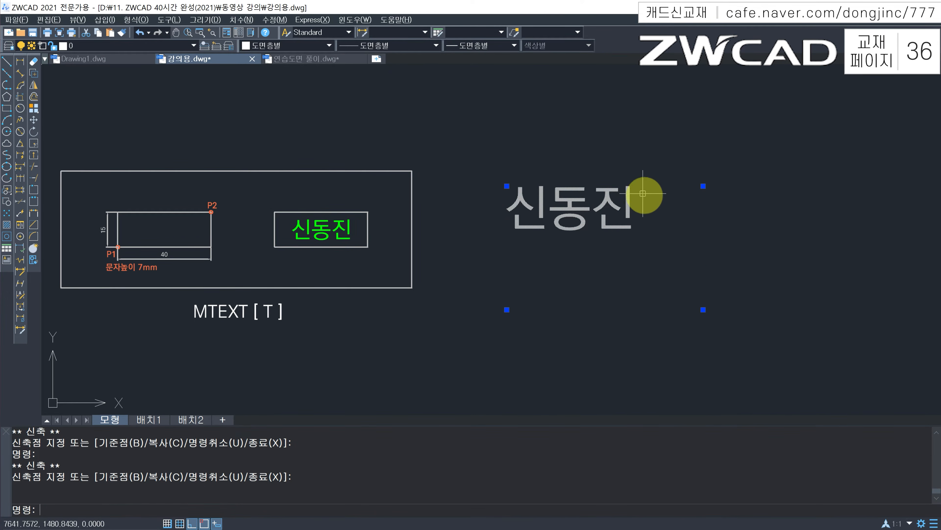
pyautogui.press('Escape')
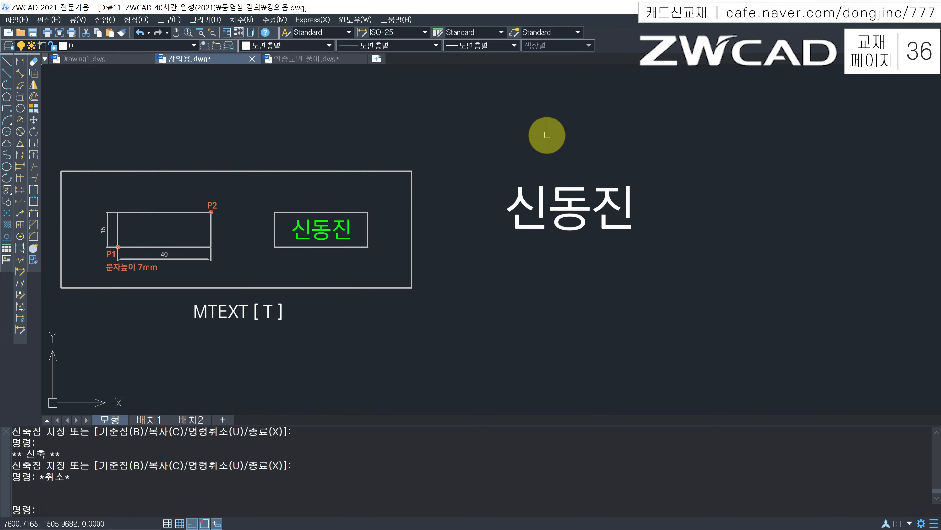
# Reselect the 신동진 text, then start and cancel an Erase
pyautogui.click(563, 214)
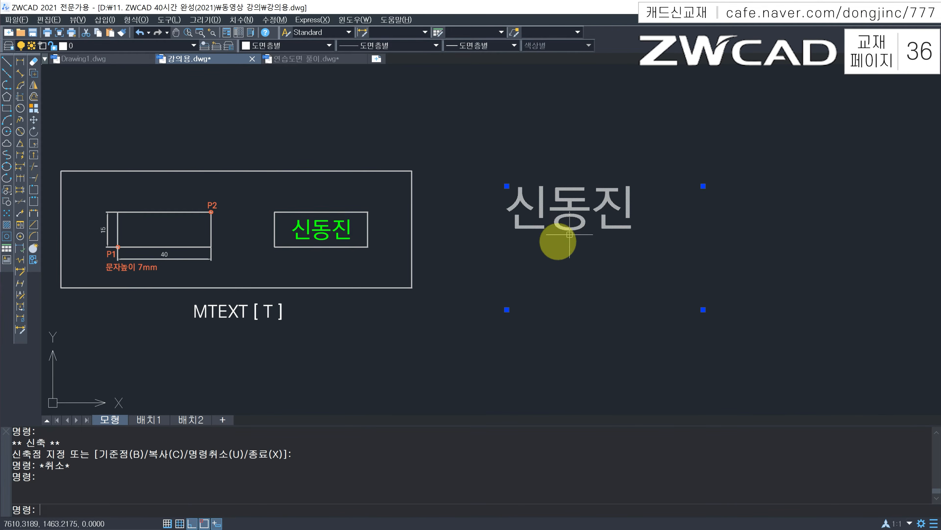
pyautogui.write('E')
pyautogui.press('Return')
pyautogui.press('Escape')
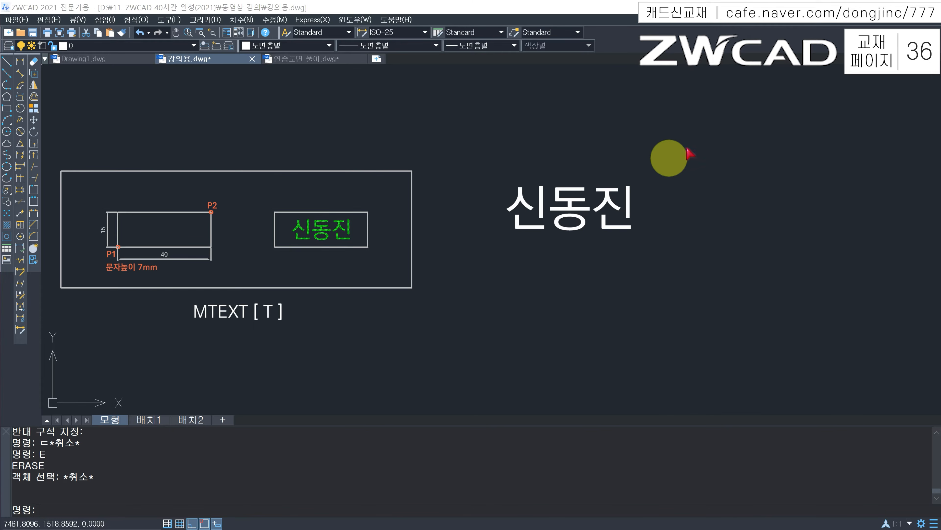
pyautogui.click(684, 152)
pyautogui.click(542, 236)
pyautogui.write('E')
pyautogui.press('Return')
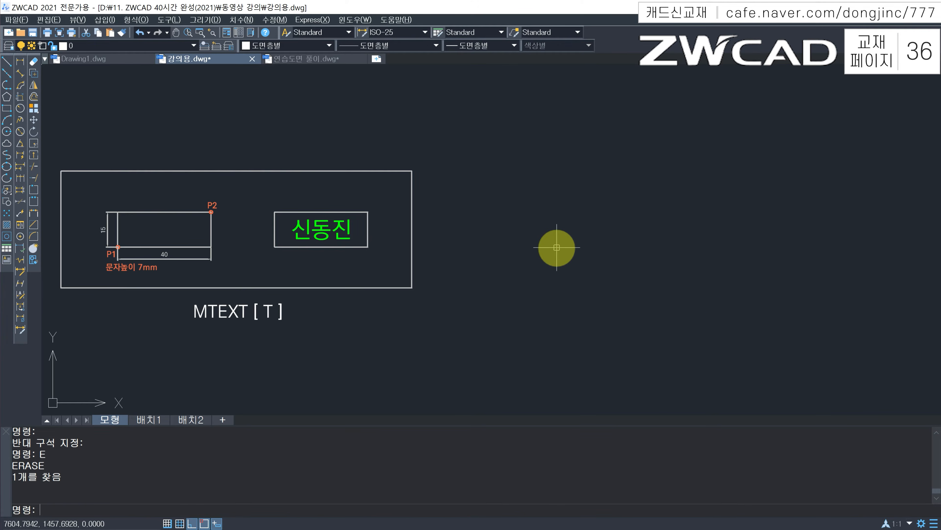
# Start a new empty multiline text box in the same area via T (MTEXT)
pyautogui.write('T')
pyautogui.press('Return')
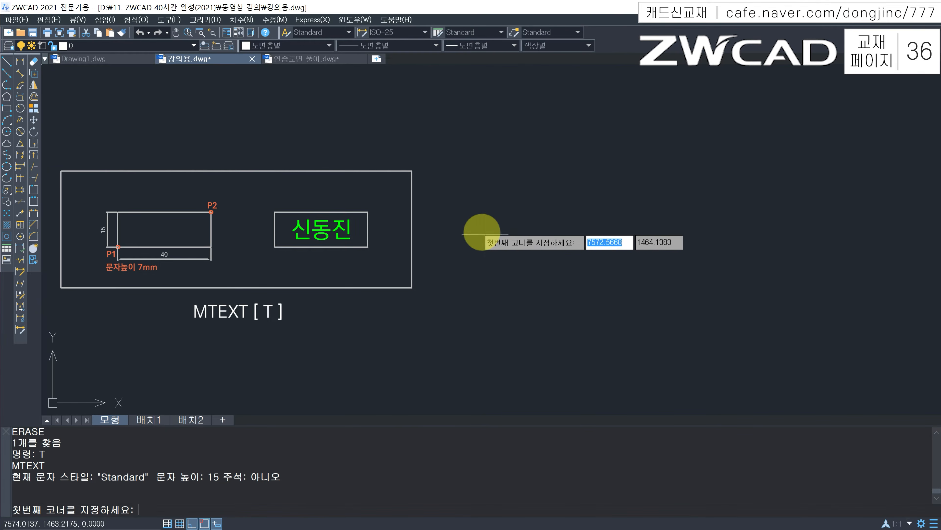
pyautogui.click(498, 267)
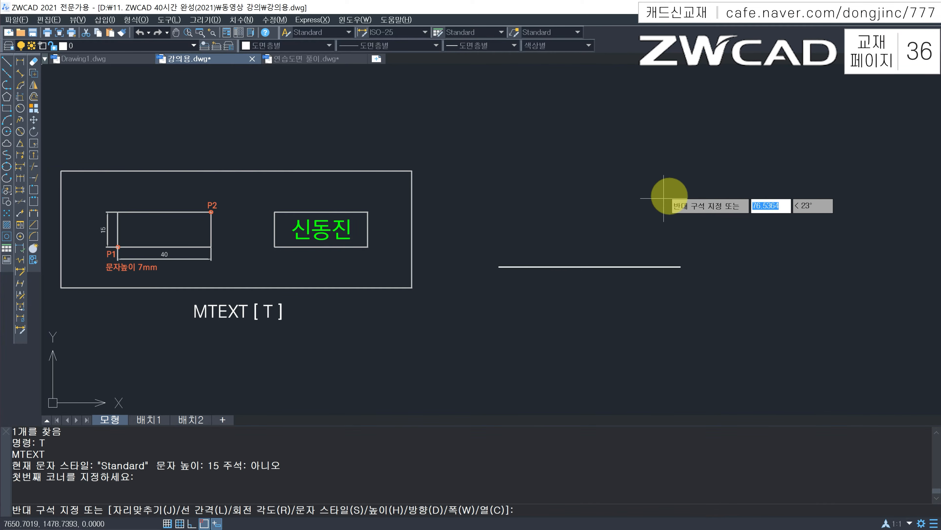
pyautogui.click(695, 193)
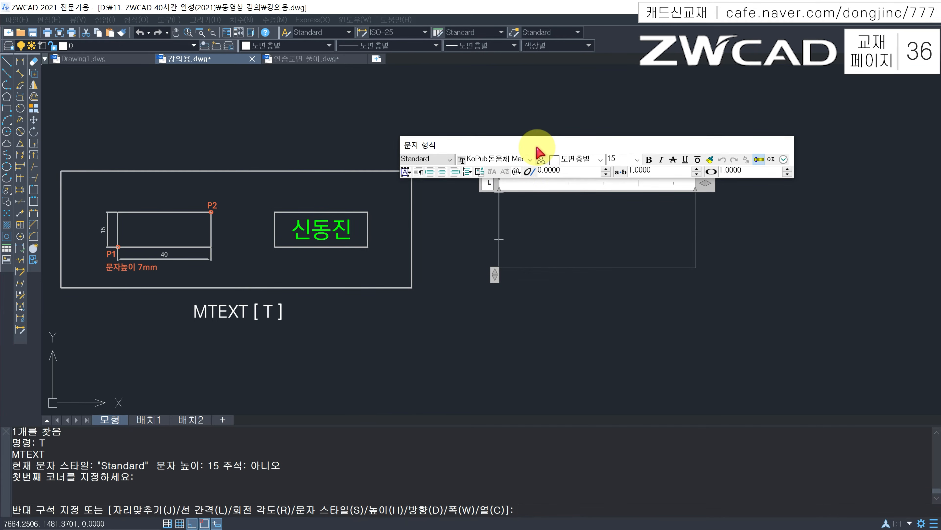
pyautogui.moveTo(539, 147); pyautogui.dragTo(541, 145)
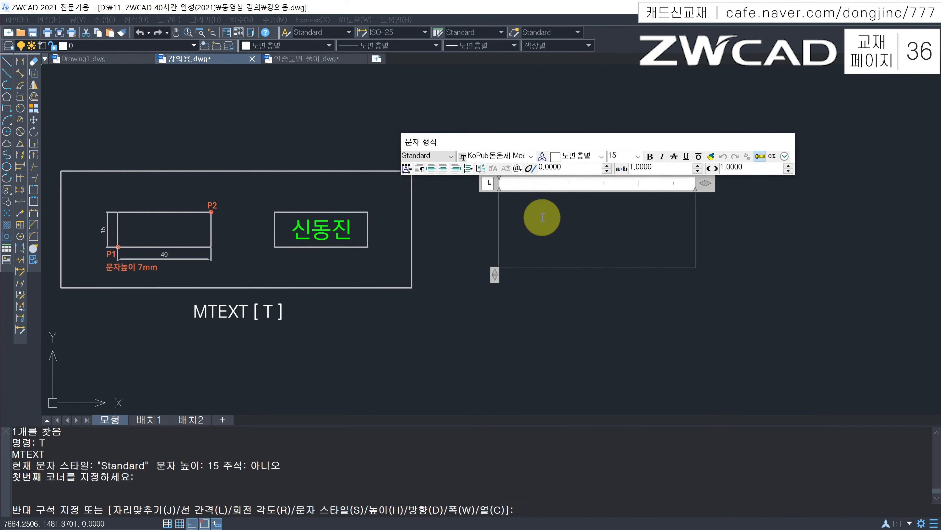
pyautogui.rightClick(543, 219)
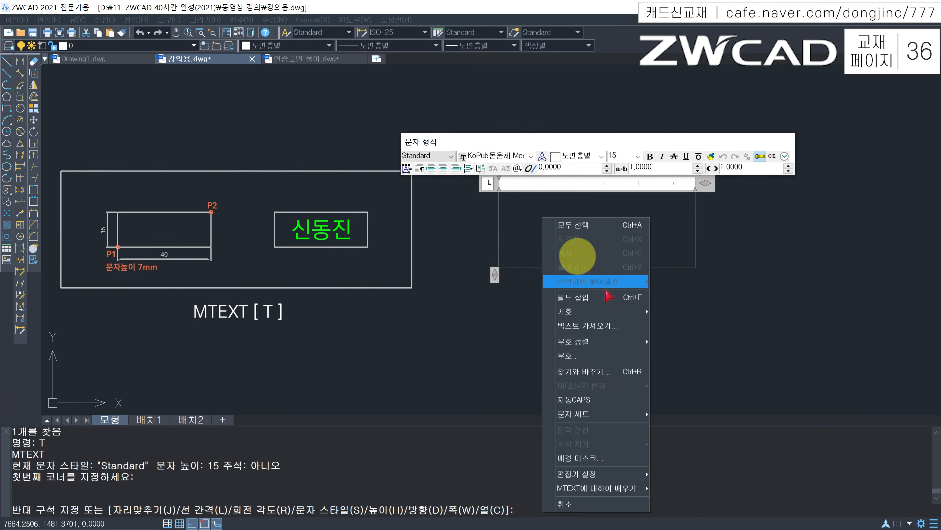
pyautogui.moveTo(607, 475)
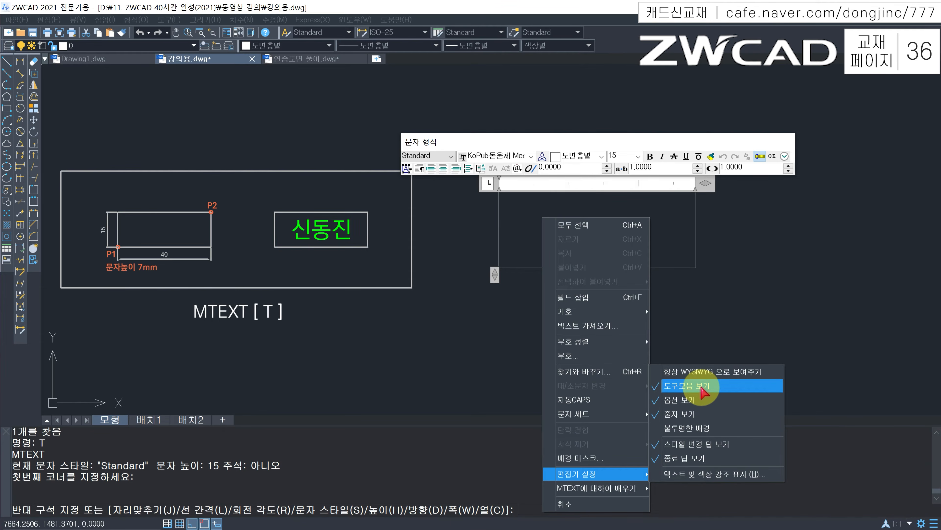
pyautogui.click(677, 243)
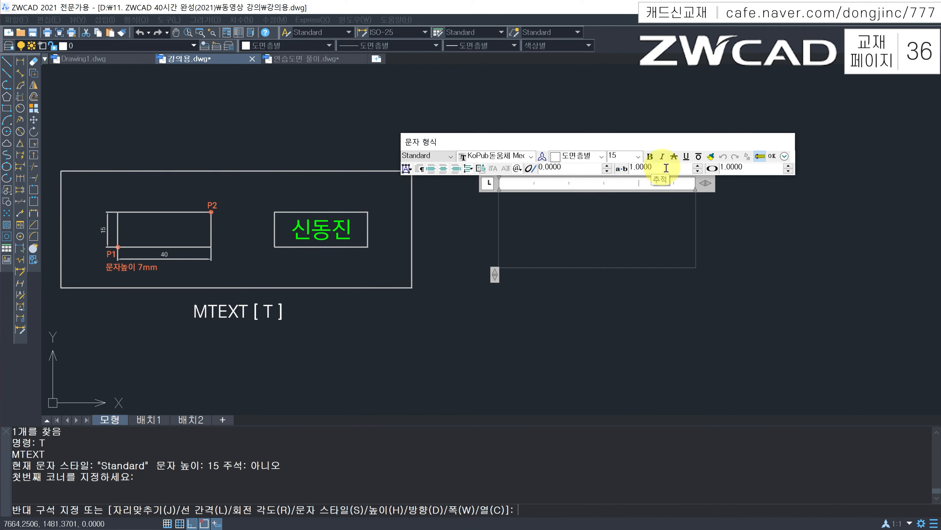
pyautogui.click(582, 203)
pyautogui.write('TL')
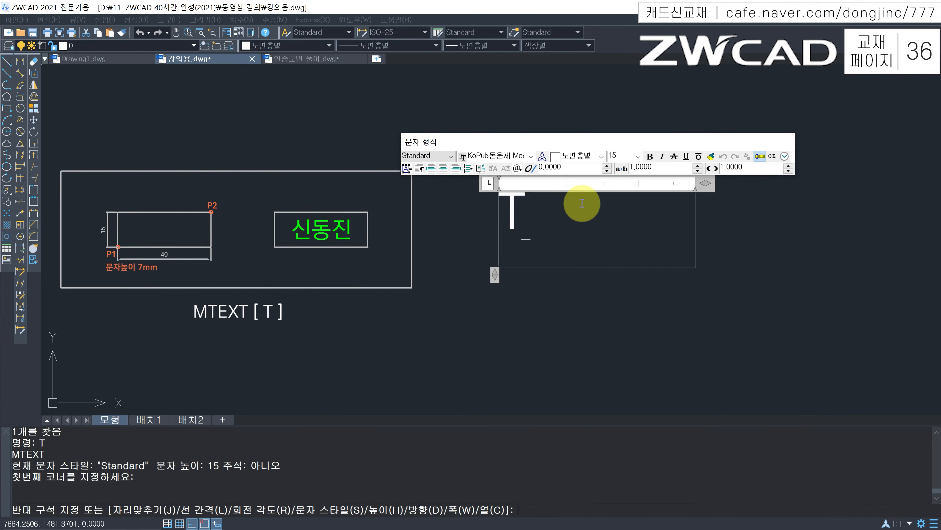
pyautogui.press('BackSpace')
pyautogui.press('BackSpace')
pyautogui.write('시ㄴ동진')
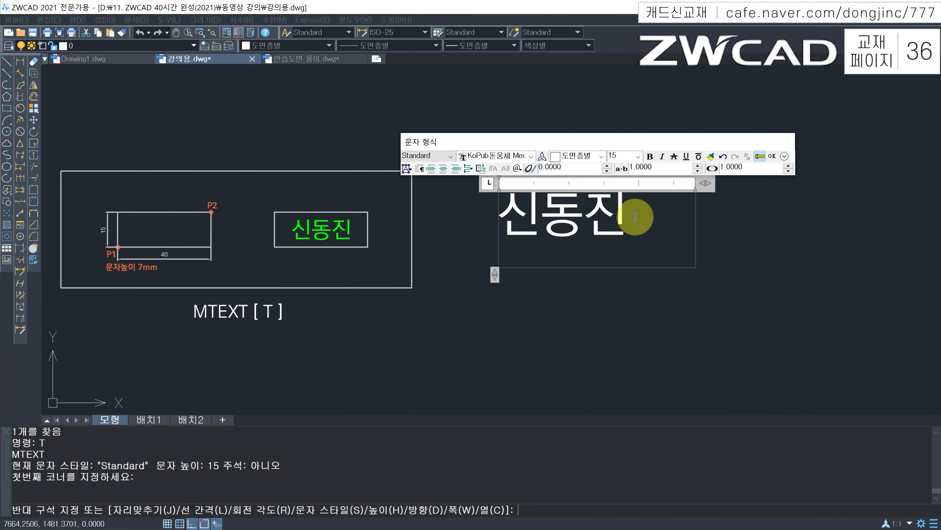
pyautogui.moveTo(635, 216); pyautogui.dragTo(504, 210)
pyautogui.click(631, 216)
pyautogui.doubleClick(635, 216)
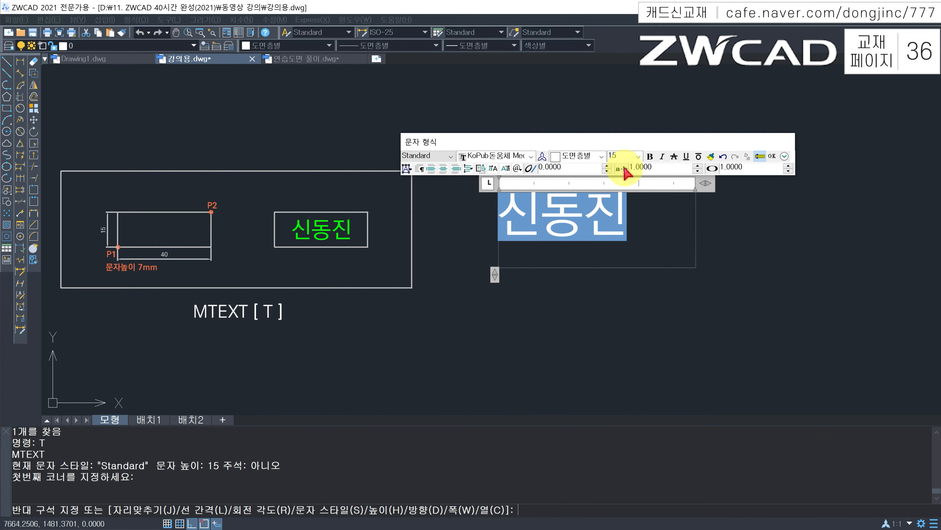
pyautogui.click(621, 156)
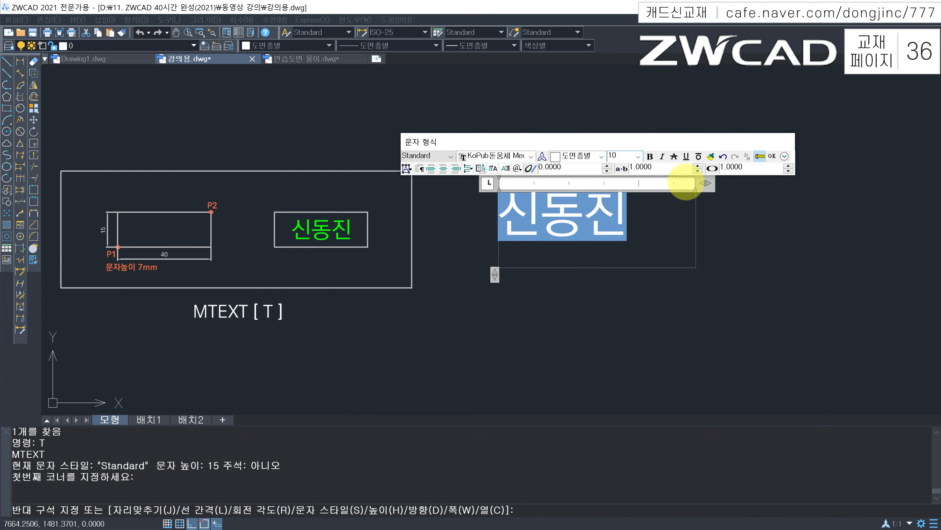
pyautogui.press('Return')
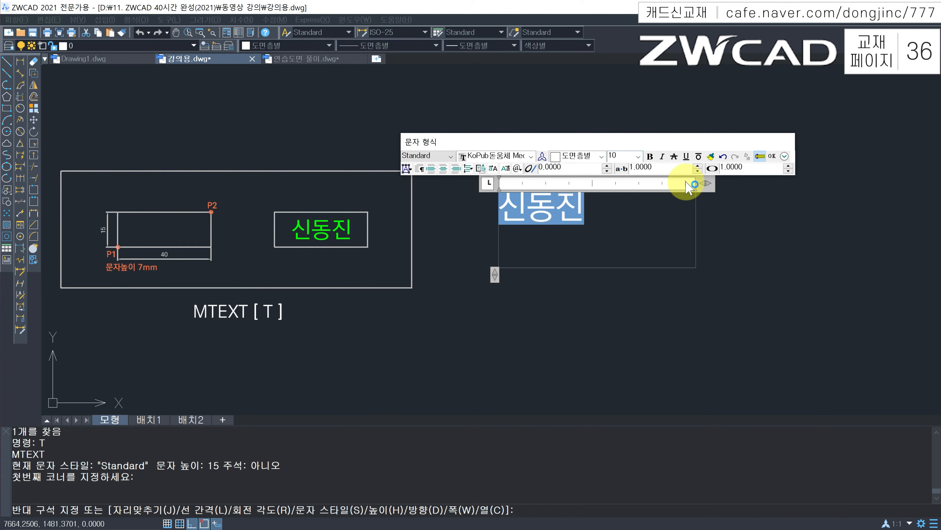
pyautogui.click(532, 157)
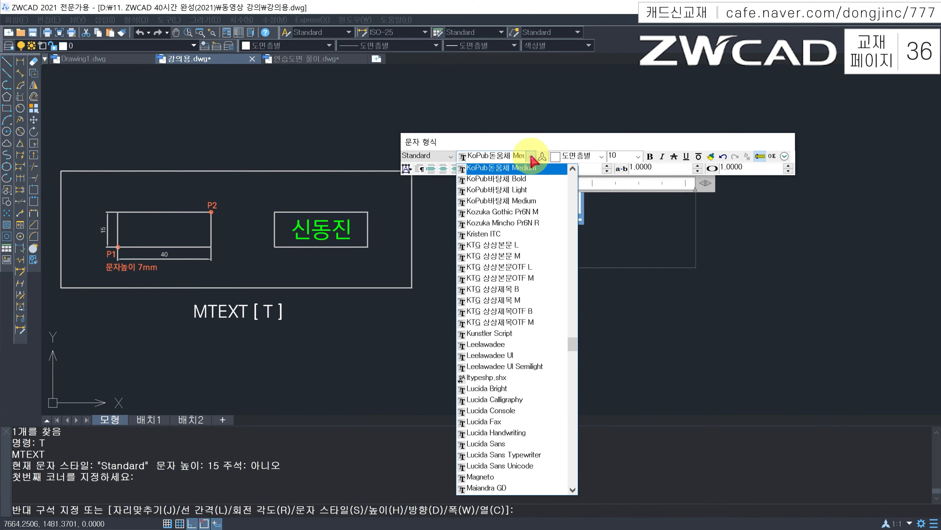
pyautogui.click(532, 157)
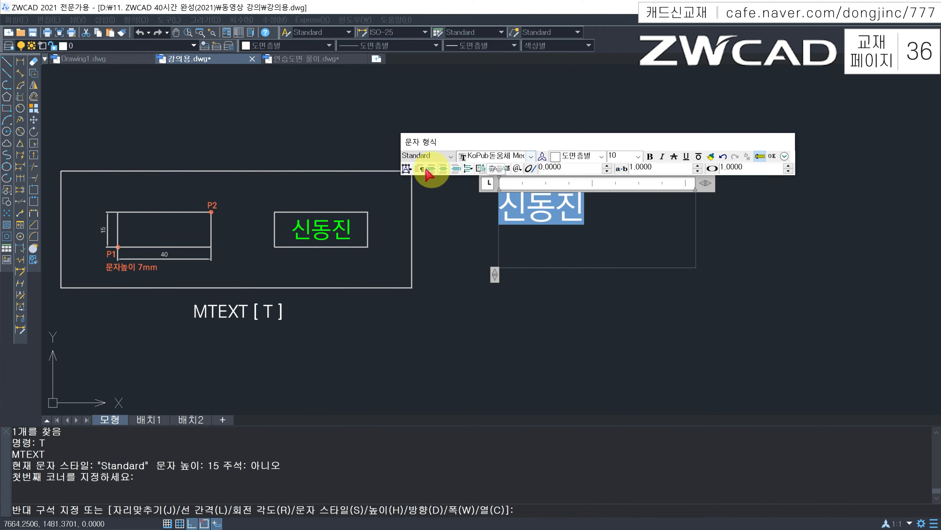
pyautogui.click(411, 172)
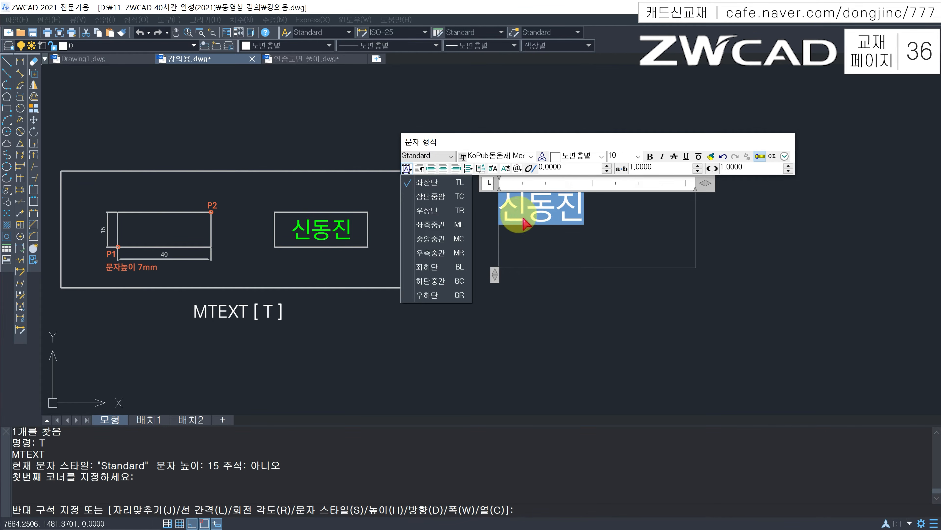
pyautogui.click(423, 244)
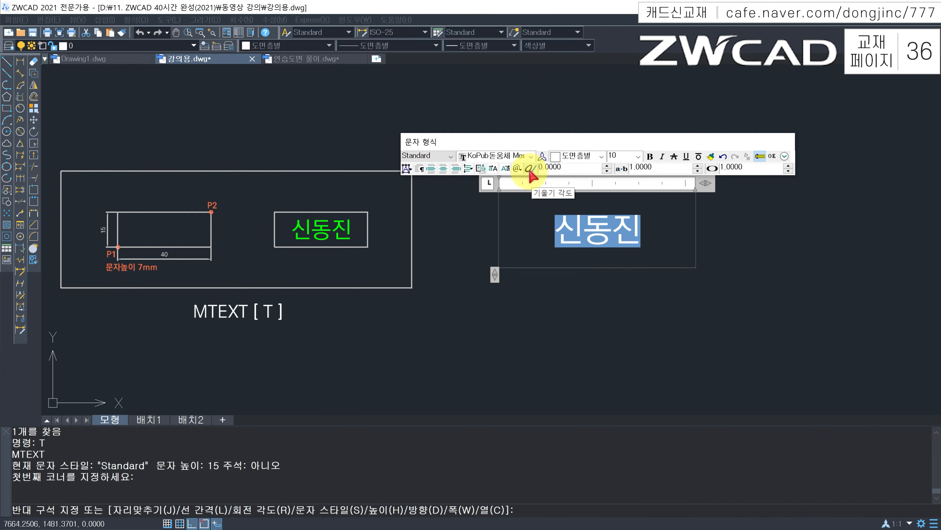
pyautogui.click(607, 165)
pyautogui.click(608, 166)
pyautogui.click(607, 165)
pyautogui.click(607, 166)
pyautogui.click(607, 166)
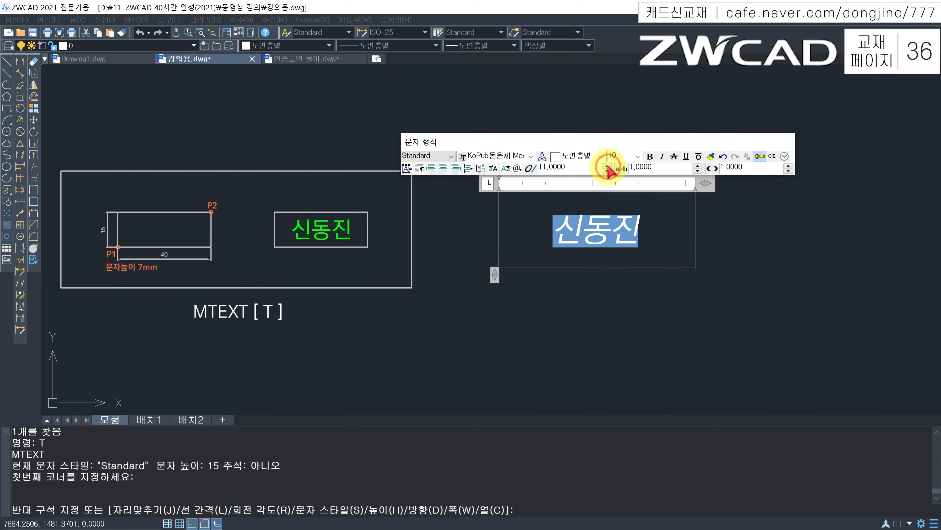
pyautogui.click(607, 166)
pyautogui.click(608, 166)
pyautogui.click(608, 166)
pyautogui.click(607, 165)
pyautogui.click(608, 165)
pyautogui.click(608, 165)
pyautogui.click(607, 166)
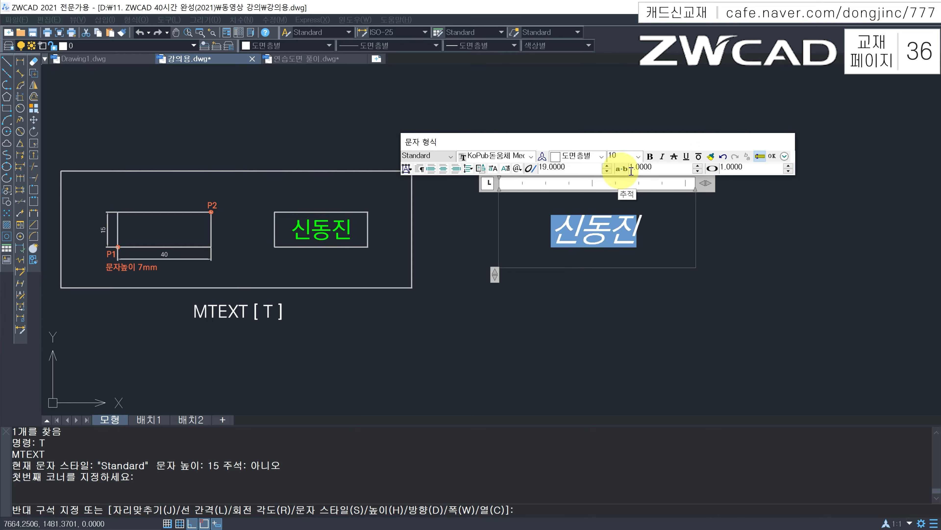
pyautogui.click(698, 165)
pyautogui.click(698, 166)
pyautogui.click(698, 166)
pyautogui.click(698, 166)
pyautogui.click(698, 165)
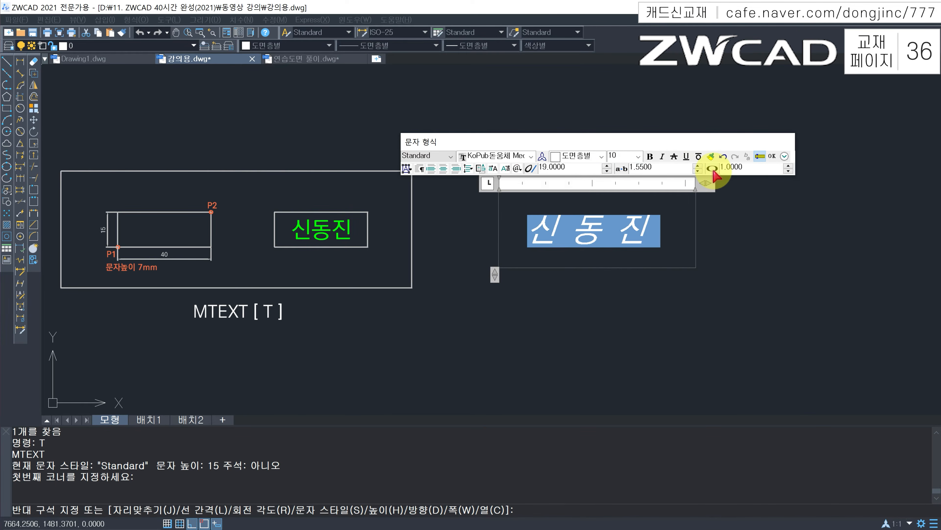
pyautogui.click(788, 165)
pyautogui.click(788, 166)
pyautogui.click(788, 165)
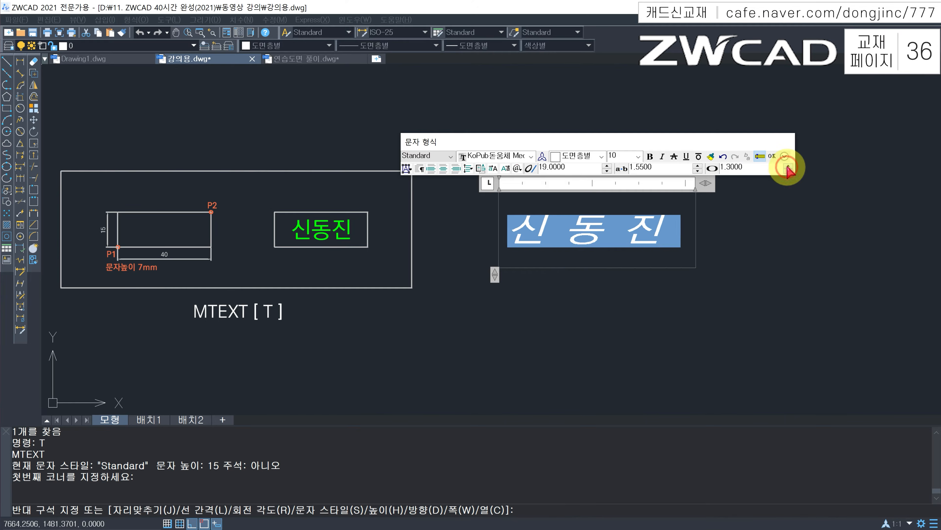
pyautogui.click(788, 165)
pyautogui.click(788, 172)
pyautogui.click(789, 171)
pyautogui.click(789, 172)
pyautogui.click(788, 171)
pyautogui.click(788, 171)
pyautogui.click(789, 171)
pyautogui.click(542, 222)
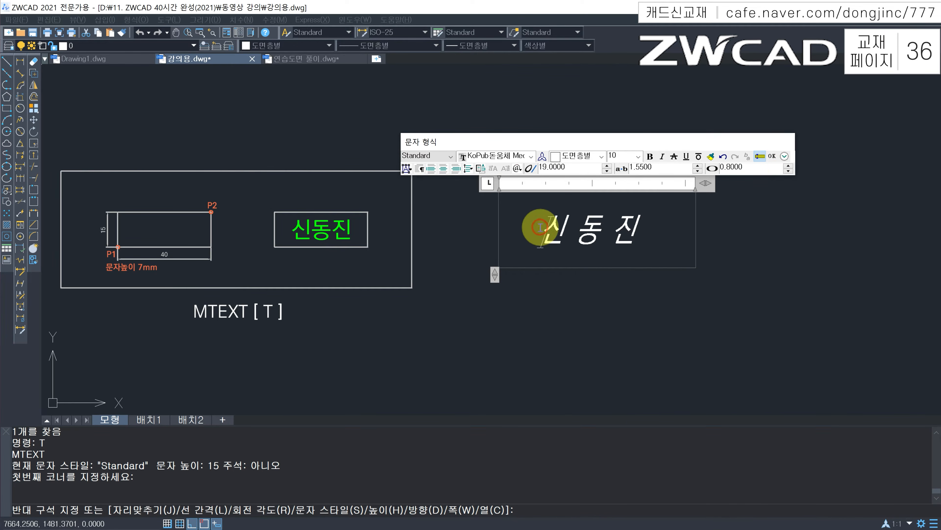
# Insert a degree sign, a plus-minus sign and a diameter sign from the symbol list
pyautogui.click(517, 168)
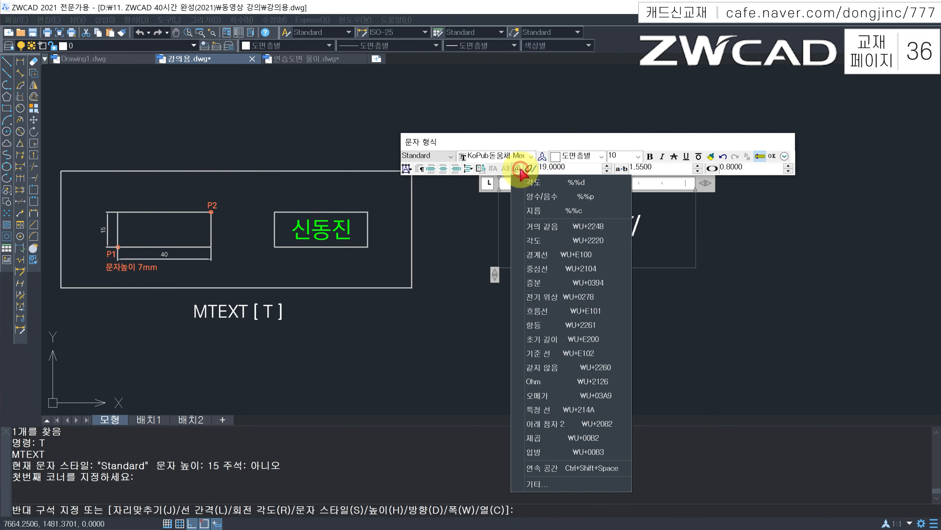
pyautogui.click(535, 187)
pyautogui.click(517, 168)
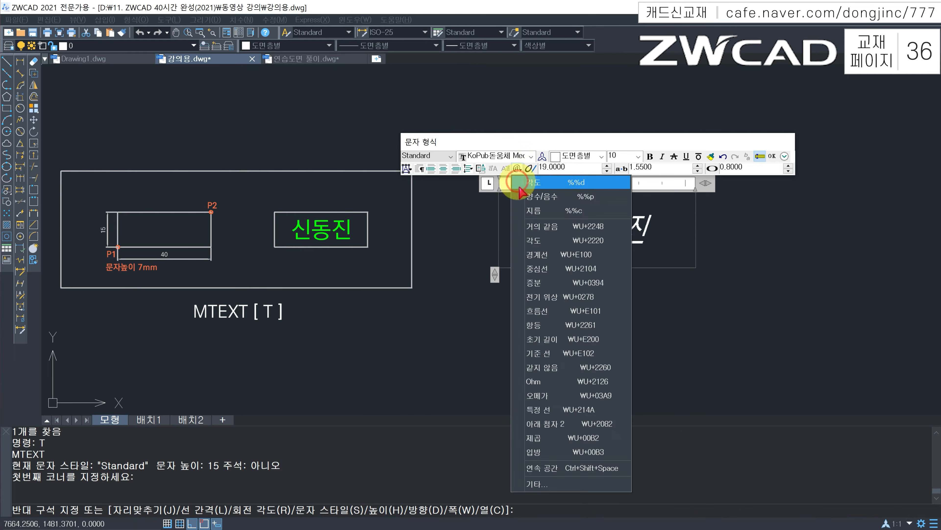
pyautogui.click(528, 201)
pyautogui.click(517, 169)
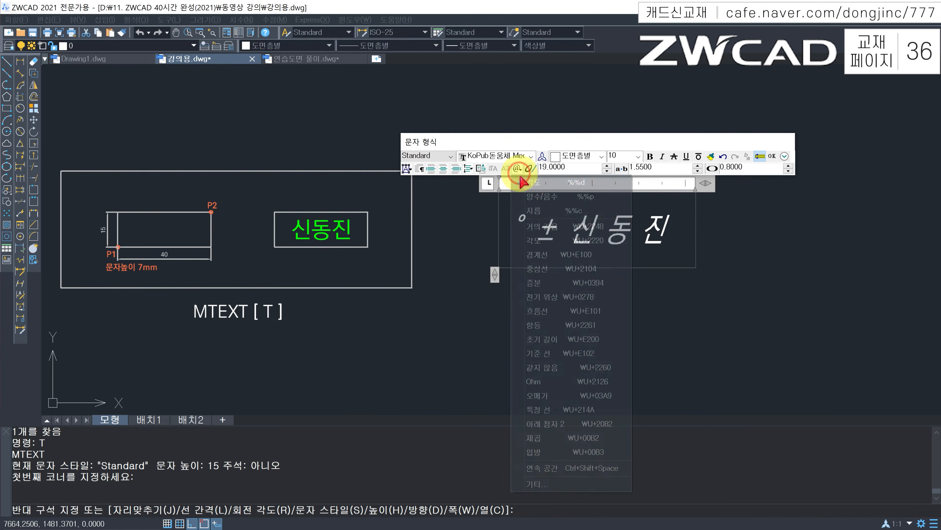
pyautogui.click(533, 211)
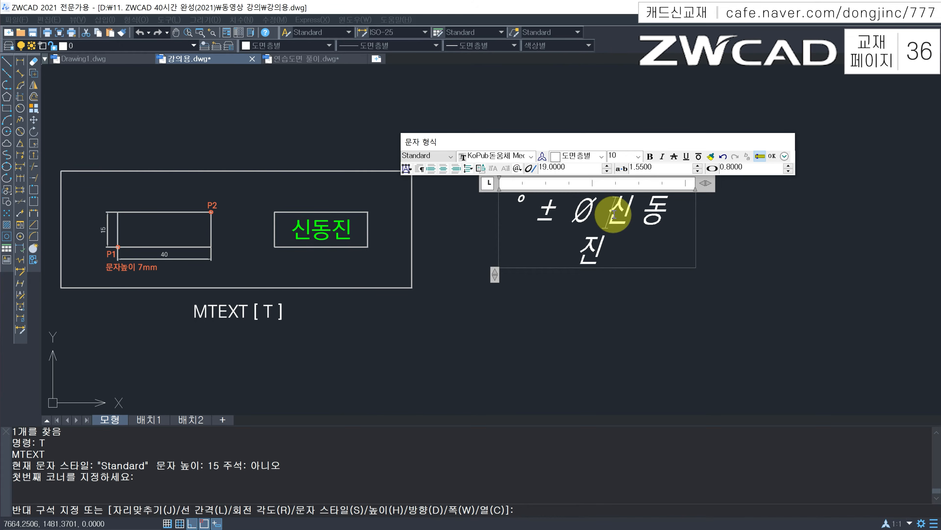
# Append more diameter signs (%%c) so the text reads ° ± Ø Ø Ø Ø, then commit it
pyautogui.click(614, 232)
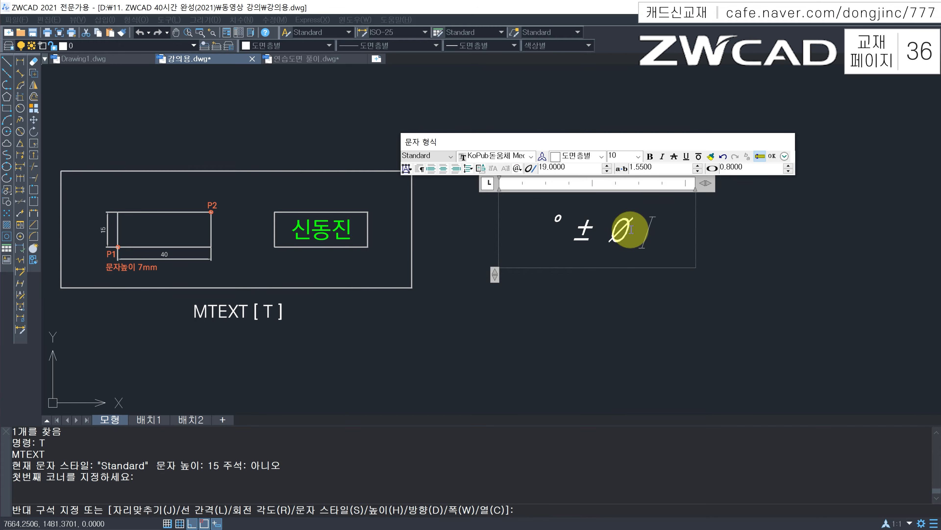
pyautogui.click(519, 168)
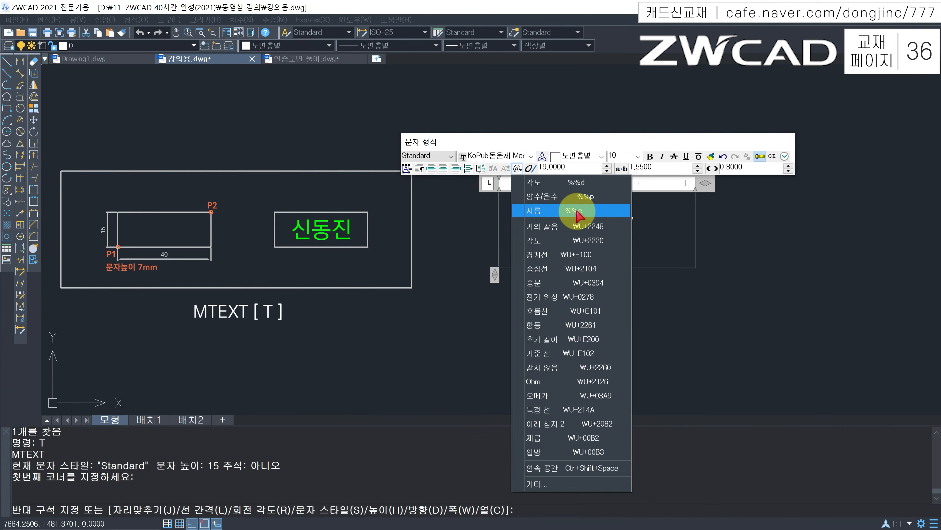
pyautogui.click(626, 212)
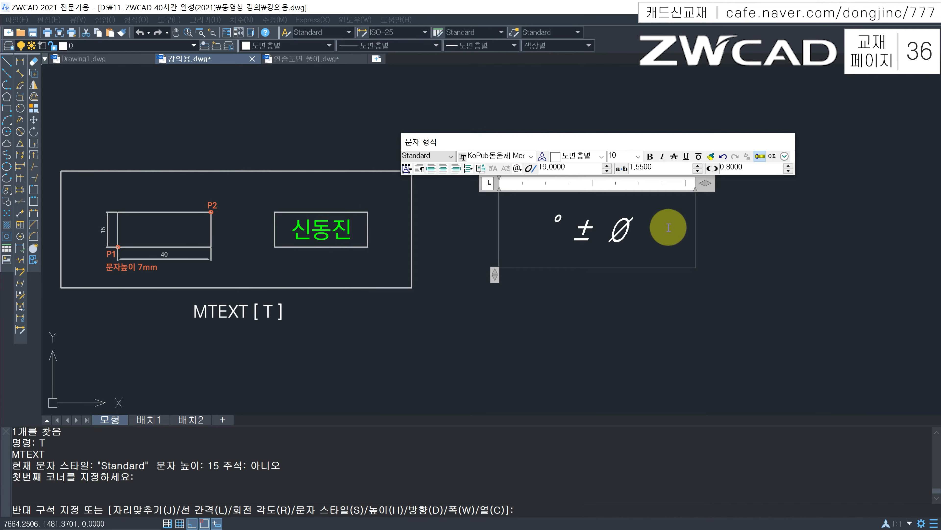
pyautogui.write('%%c')
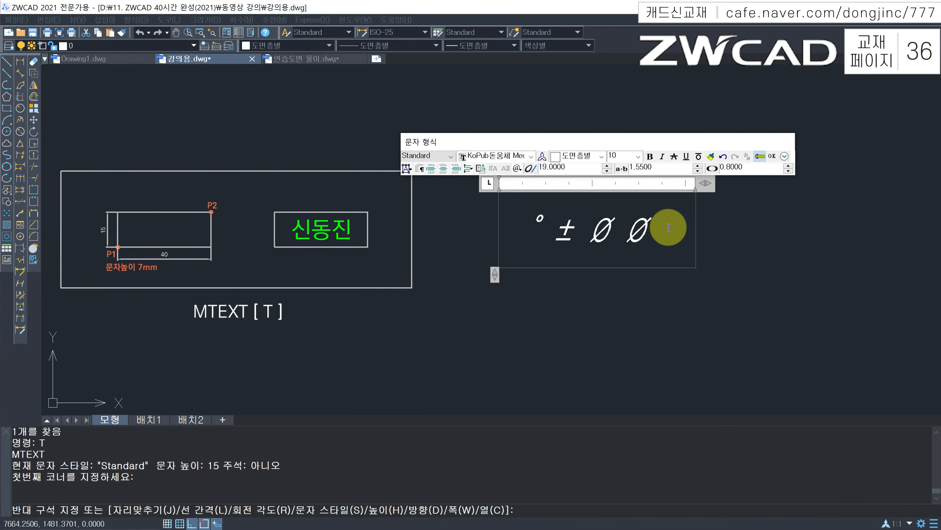
pyautogui.write('%%c')
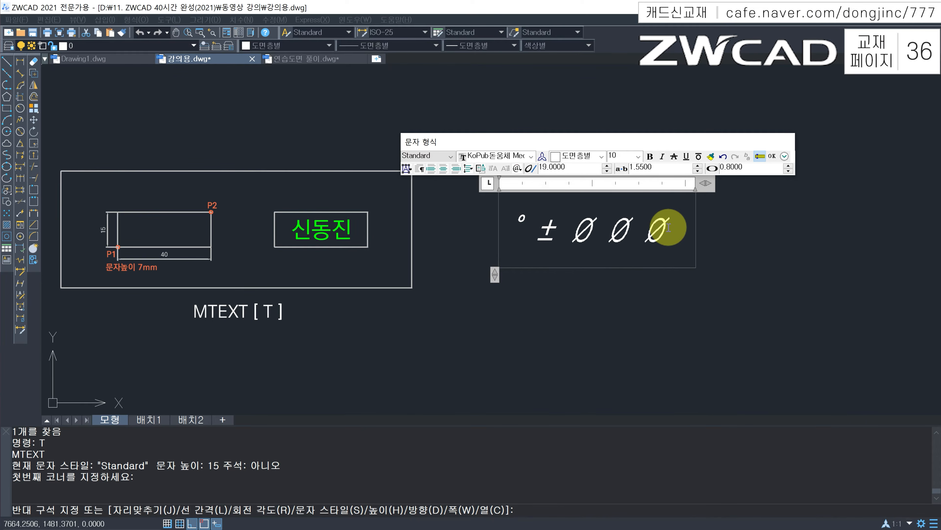
pyautogui.press('Return')
pyautogui.write('%%c')
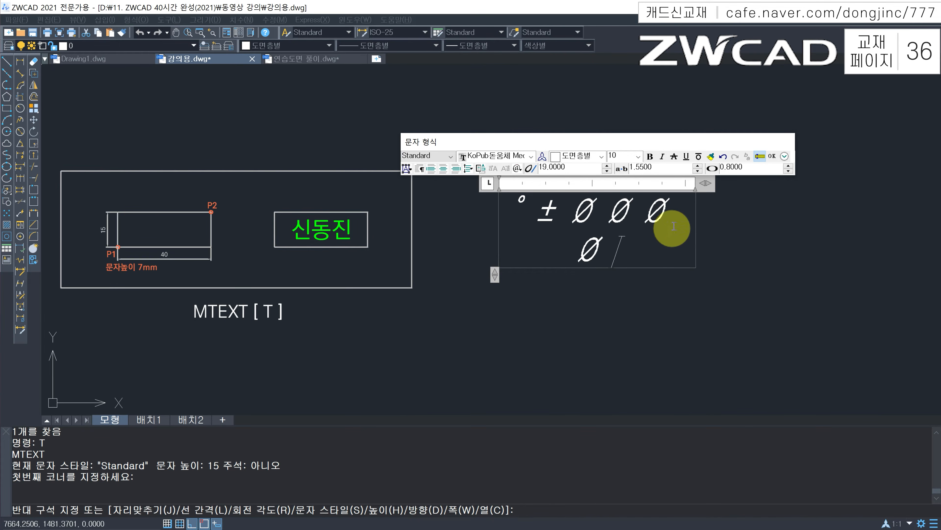
pyautogui.click(774, 158)
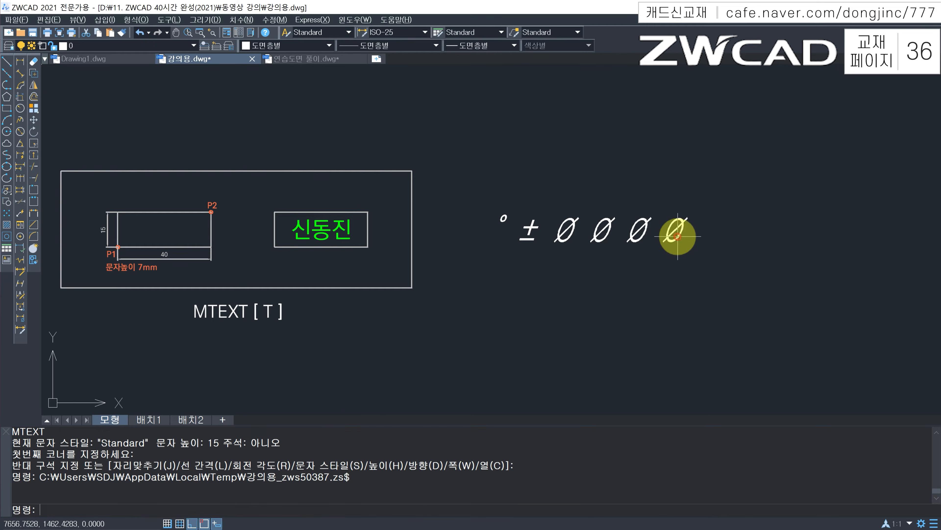
pyautogui.press('Escape')
pyautogui.press('Escape')
pyautogui.press('Escape')
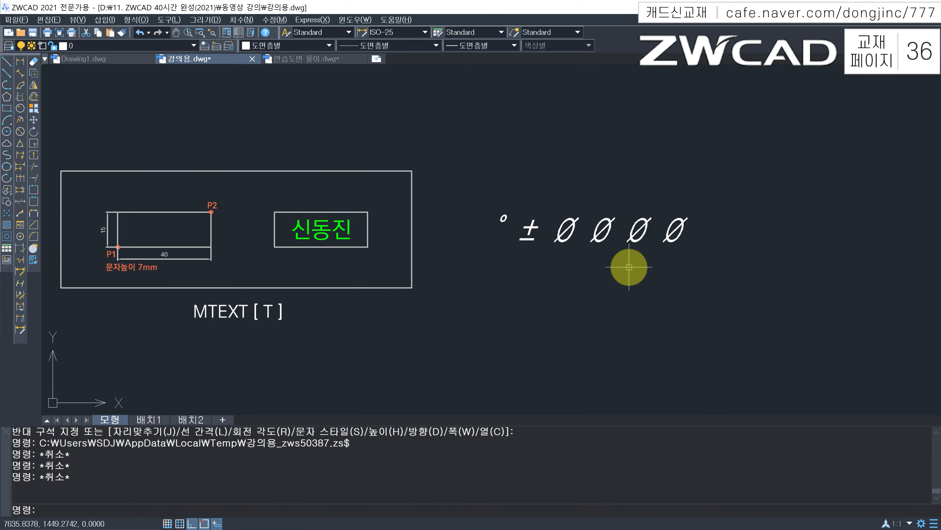
pyautogui.write('T')
pyautogui.press('Return')
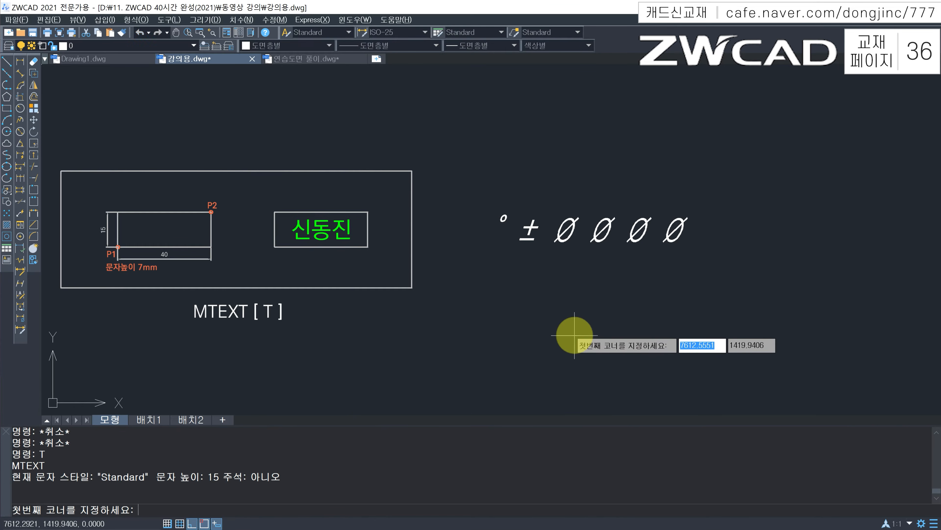
pyautogui.click(498, 339)
pyautogui.click(665, 284)
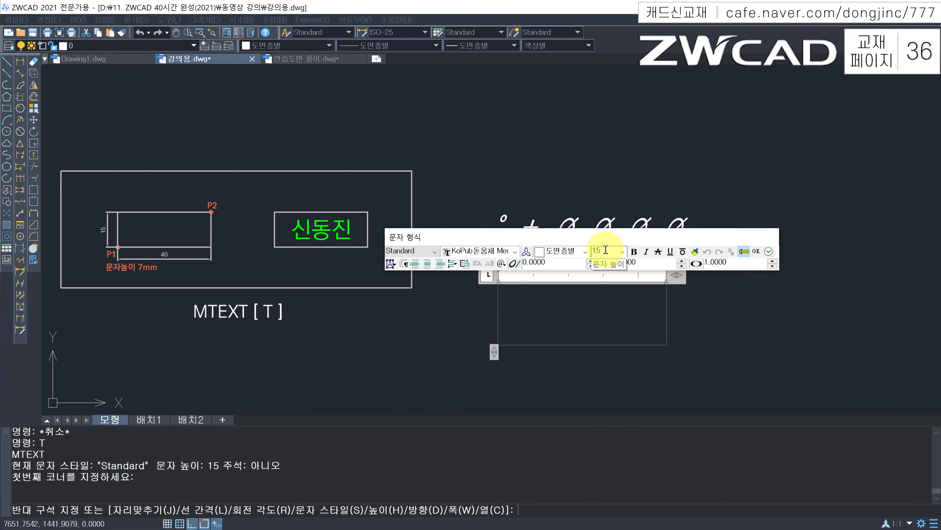
pyautogui.click(598, 252)
pyautogui.press('Return')
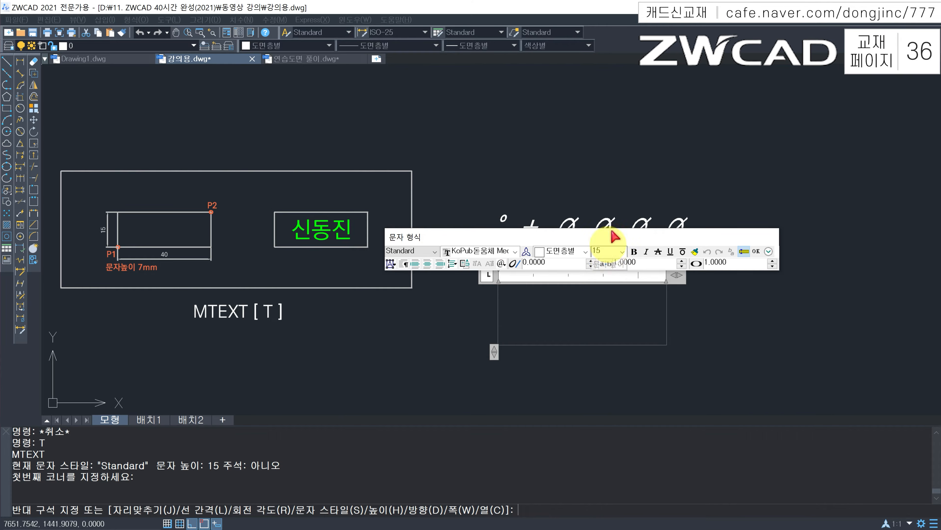
pyautogui.press('Escape')
pyautogui.press('Escape')
pyautogui.write('DT')
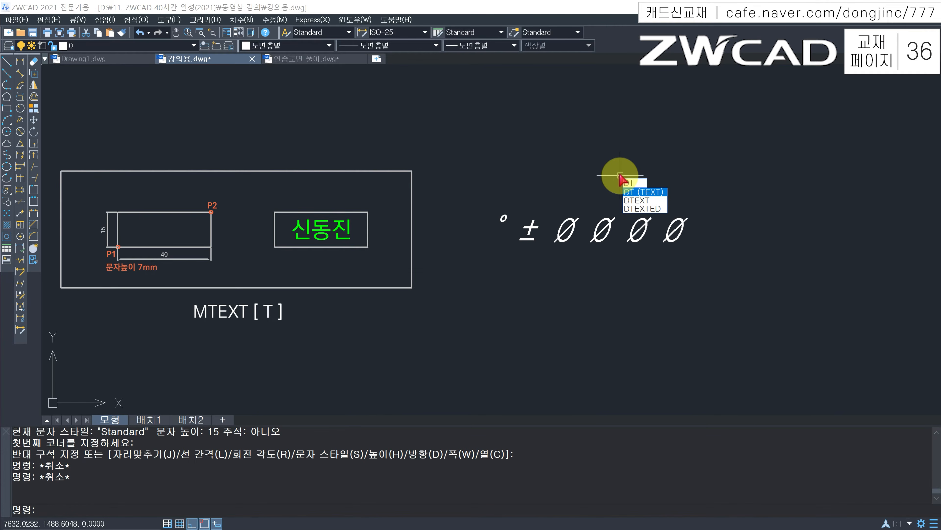
# Place single-line text AAAAA, 3.5 high at rotation 0, above the symbols
pyautogui.press('Return')
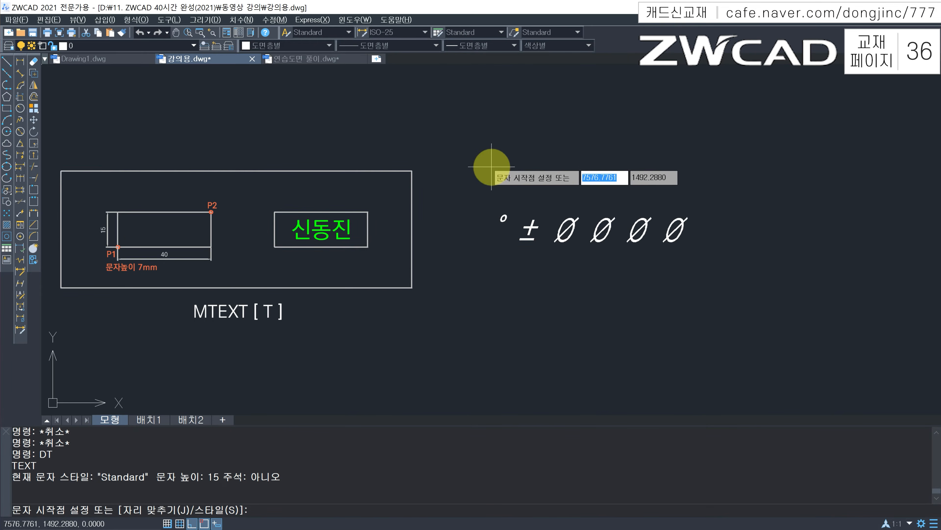
pyautogui.click(514, 174)
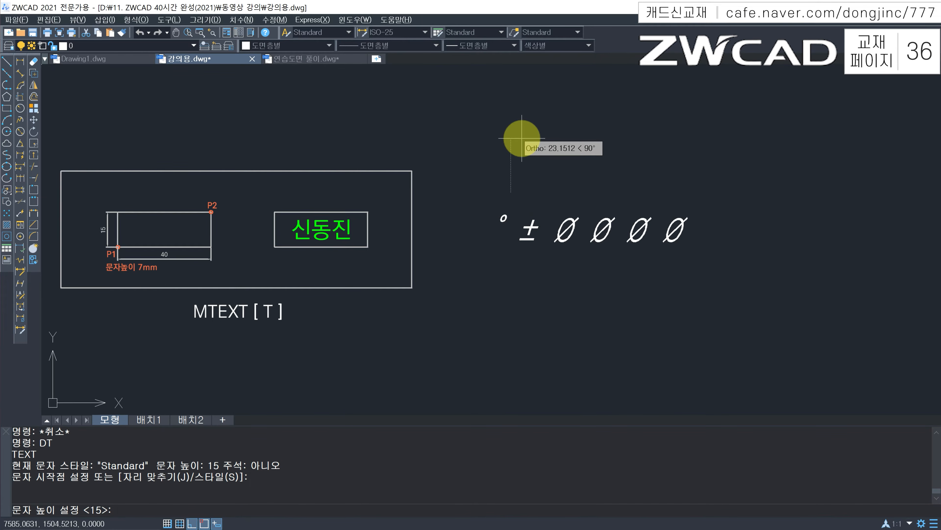
pyautogui.write('3.5')
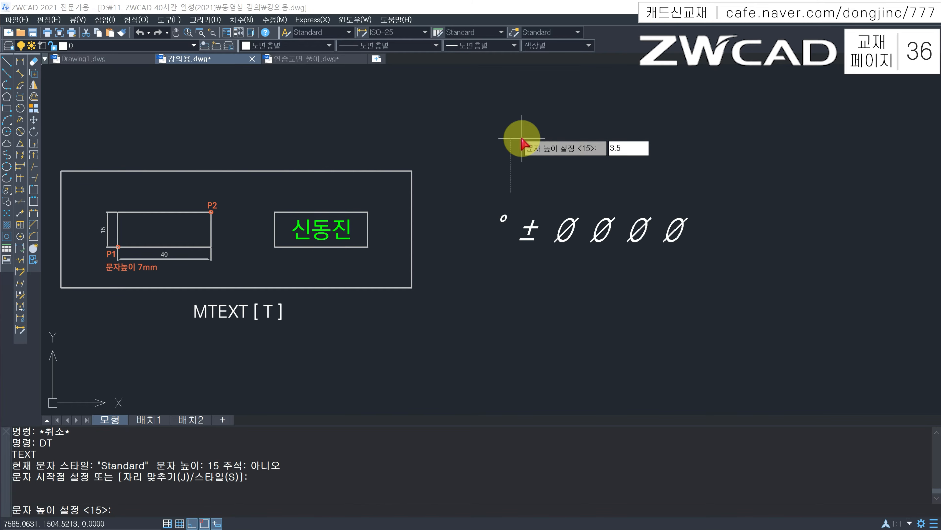
pyautogui.press('Return')
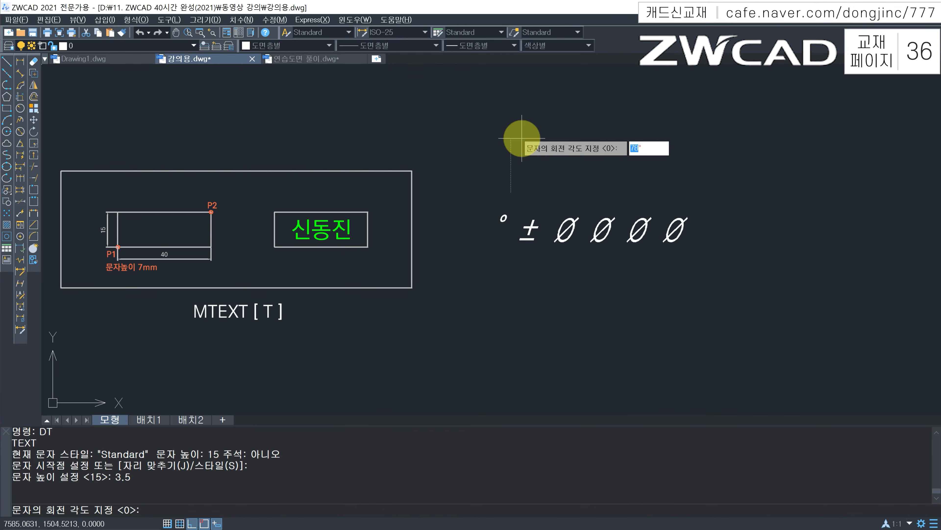
pyautogui.press('Return')
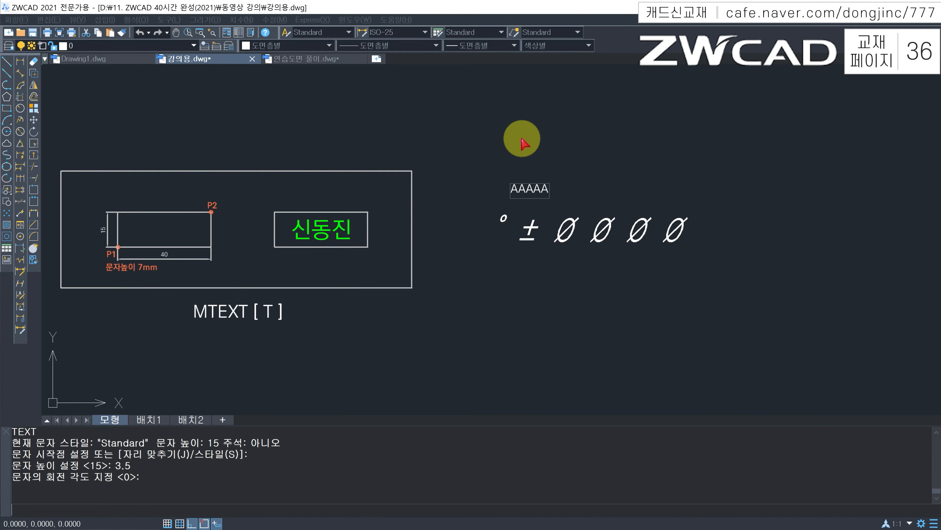
pyautogui.press('Return')
pyautogui.press('Return')
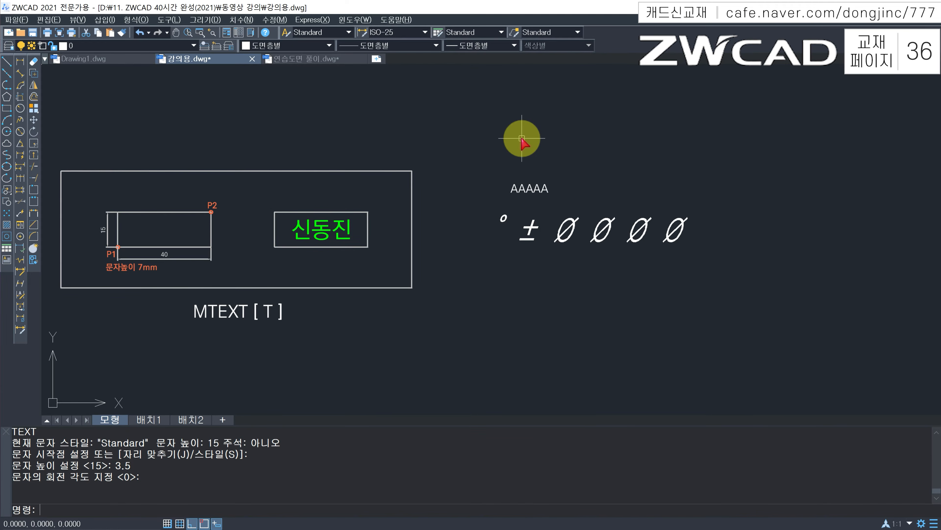
# Start a multiline text box with its first corner below the symbols
pyautogui.write('t')
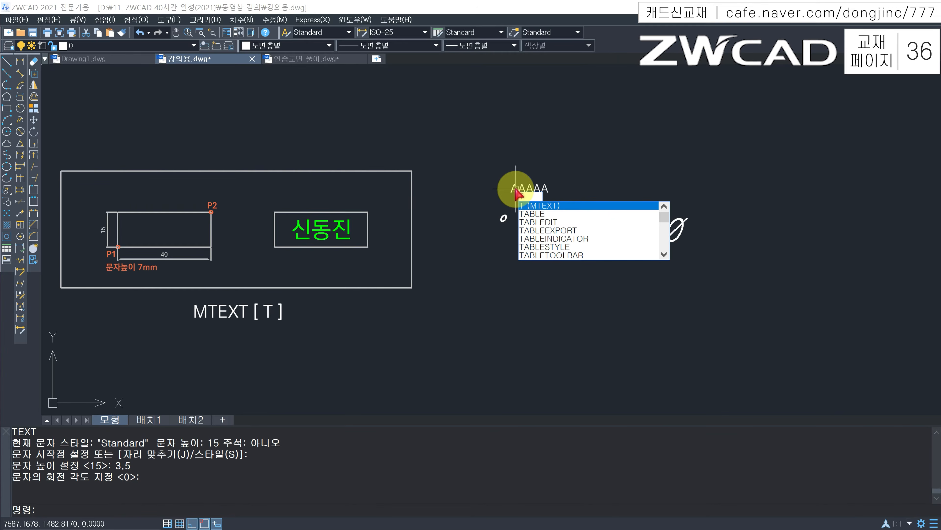
pyautogui.press('Return')
pyautogui.click(509, 343)
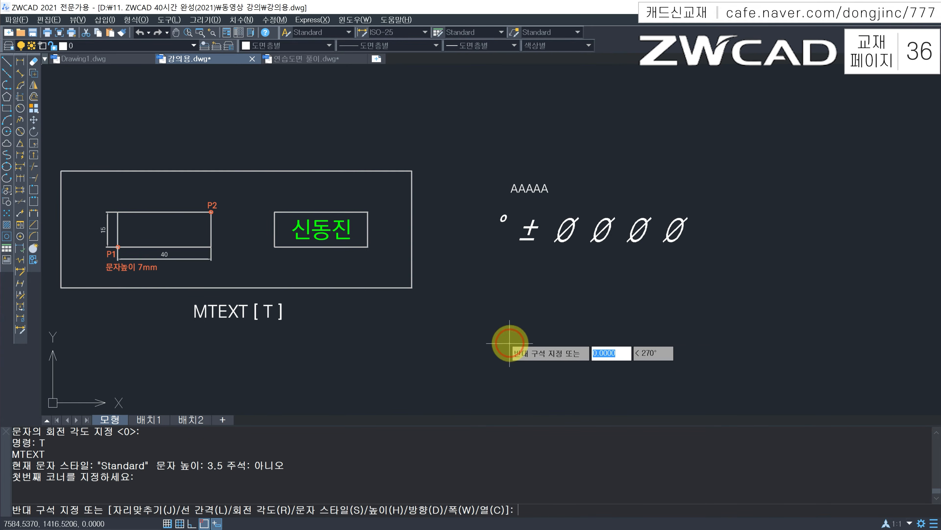
# Set the text box's opposite corner and commit the multiline text
pyautogui.click(604, 292)
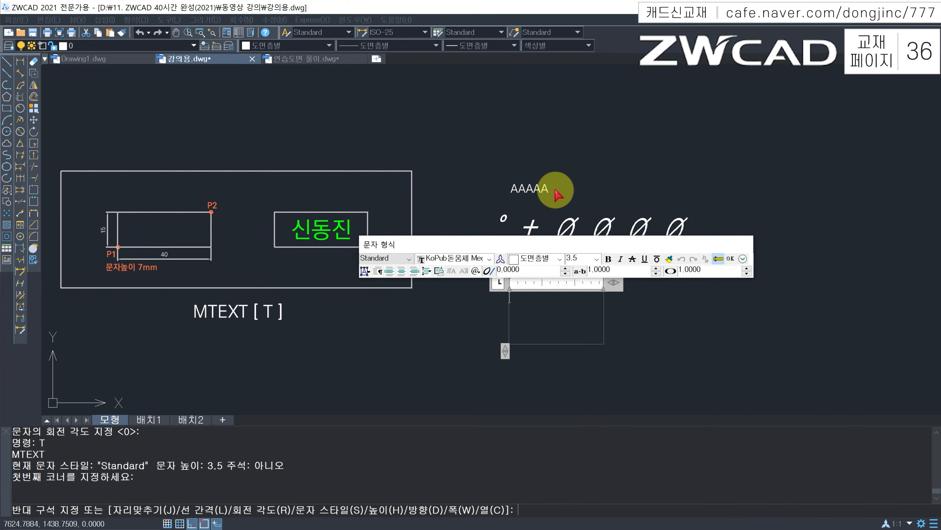
pyautogui.click(304, 95)
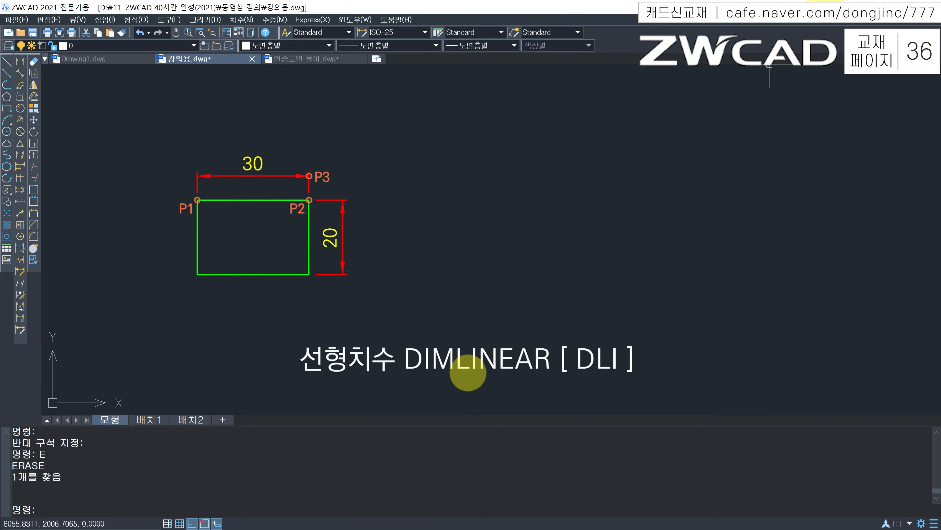
pyautogui.moveTo(456, 379); pyautogui.dragTo(544, 377)
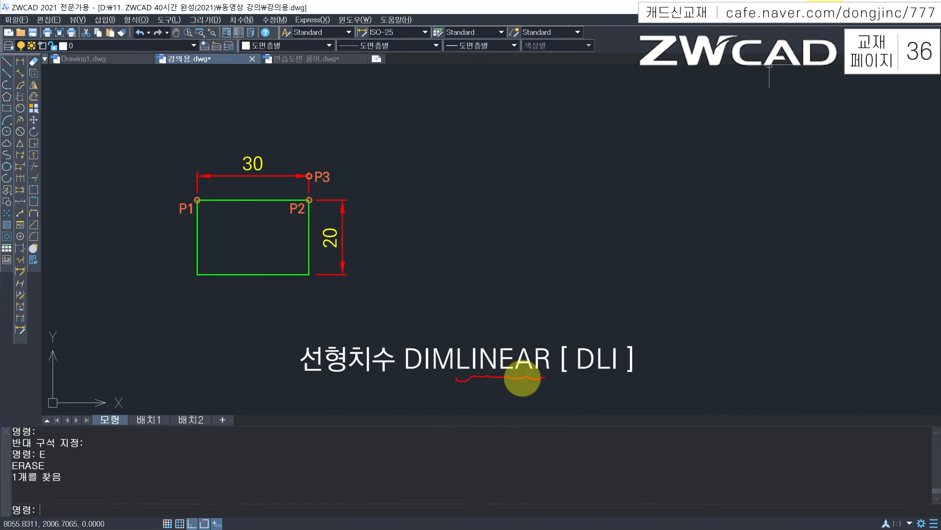
pyautogui.moveTo(403, 382); pyautogui.dragTo(448, 379)
pyautogui.moveTo(417, 344)
pyautogui.mouseDown()
pyautogui.moveTo(404, 362)
pyautogui.moveTo(415, 375)
pyautogui.moveTo(420, 342)
pyautogui.mouseUp()
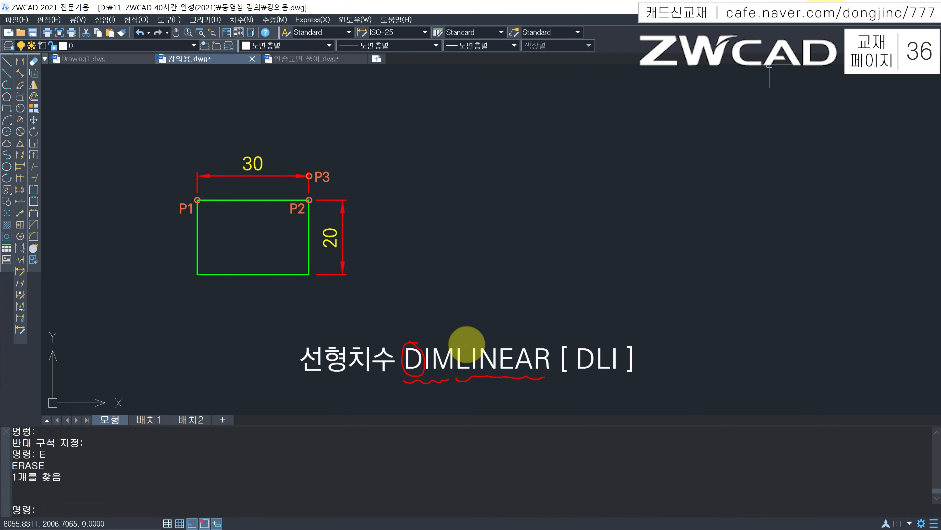
pyautogui.moveTo(472, 340)
pyautogui.mouseDown()
pyautogui.moveTo(458, 340)
pyautogui.moveTo(456, 371)
pyautogui.moveTo(477, 370)
pyautogui.moveTo(479, 353)
pyautogui.moveTo(468, 340)
pyautogui.mouseUp()
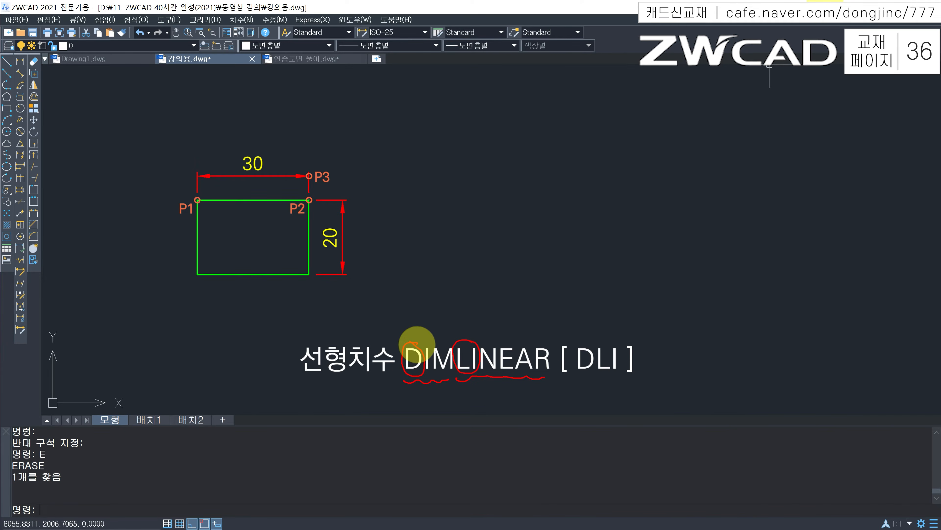
pyautogui.moveTo(584, 374); pyautogui.dragTo(628, 374)
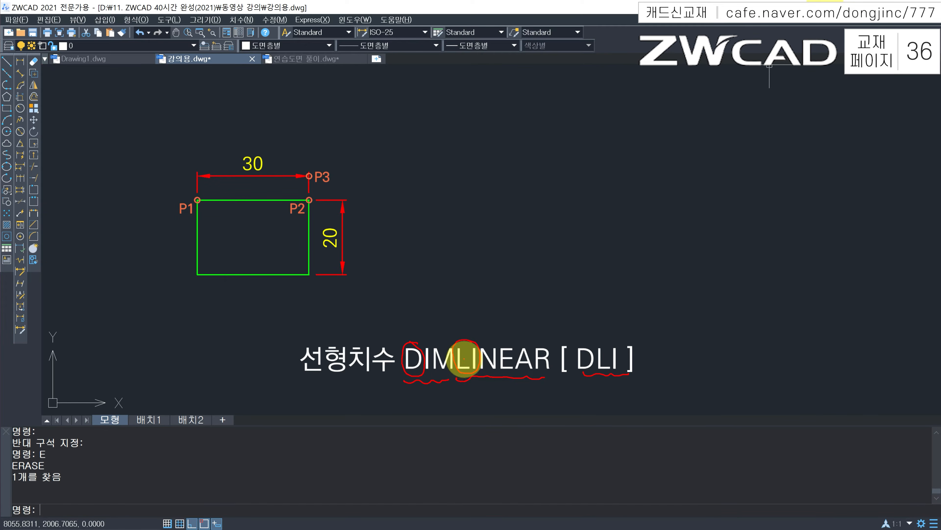
# Use REC to draw a 30 × 20 rectangle with its first corner right of the example
pyautogui.press('Escape')
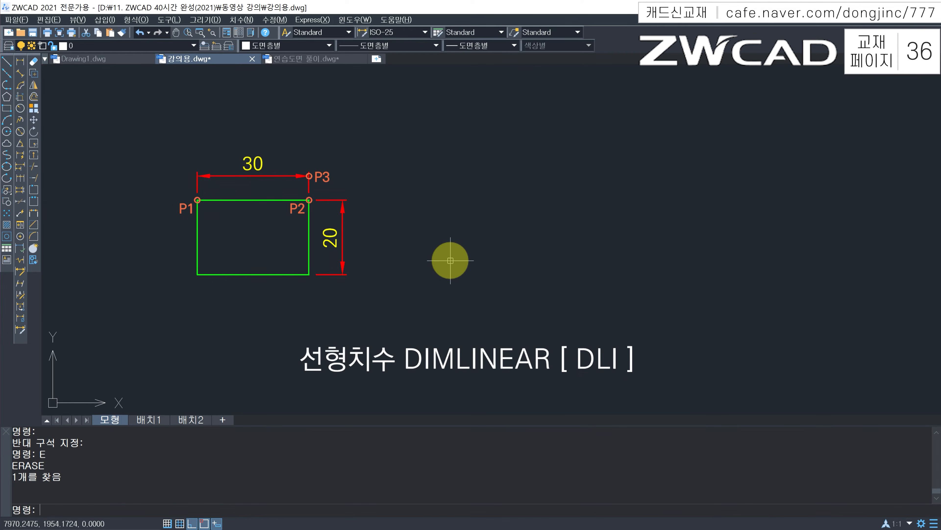
pyautogui.write('RE')
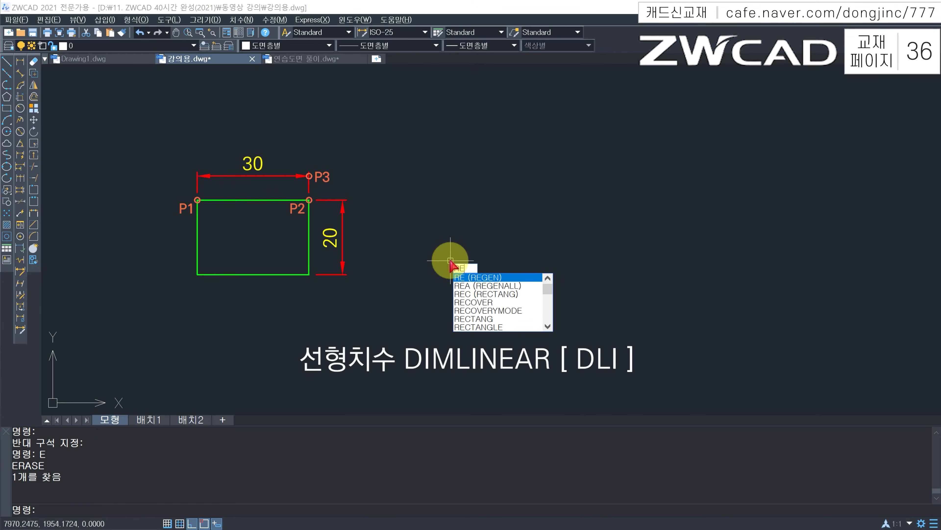
pyautogui.write('C')
pyautogui.press('Return')
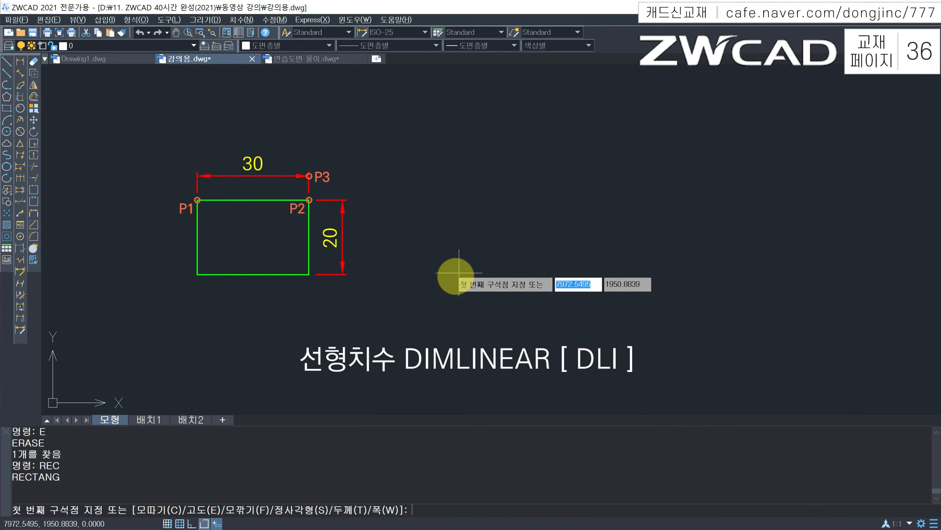
pyautogui.click(490, 271)
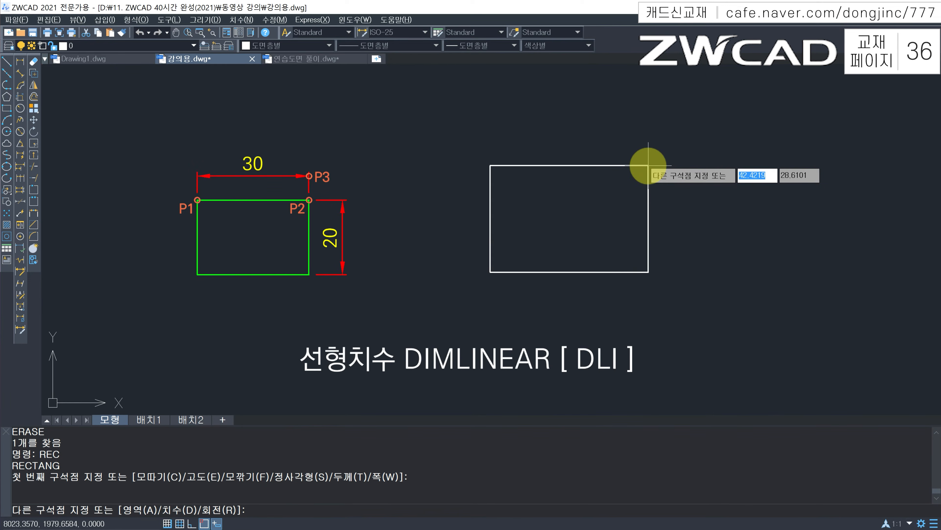
pyautogui.write('30')
pyautogui.press('Tab')
pyautogui.write('20')
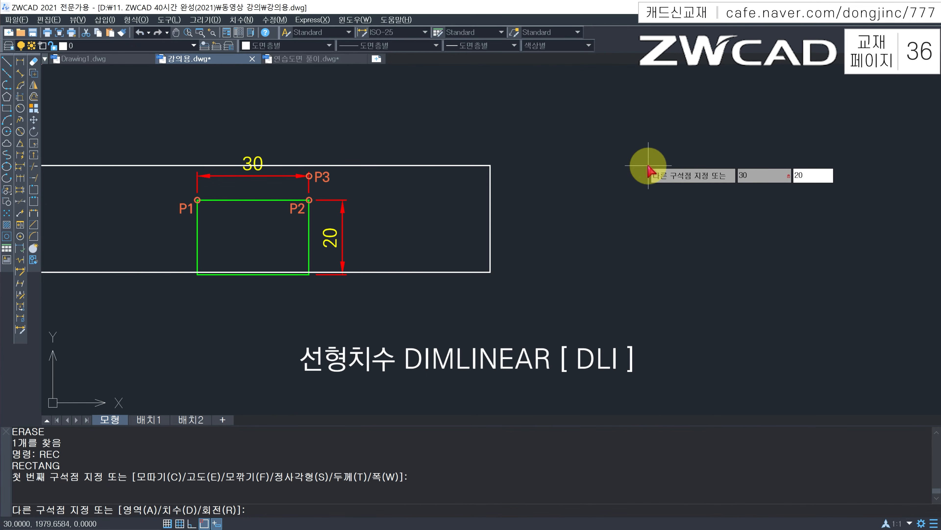
pyautogui.press('Return')
pyautogui.press('Escape')
pyautogui.press('Escape')
pyautogui.press('Escape')
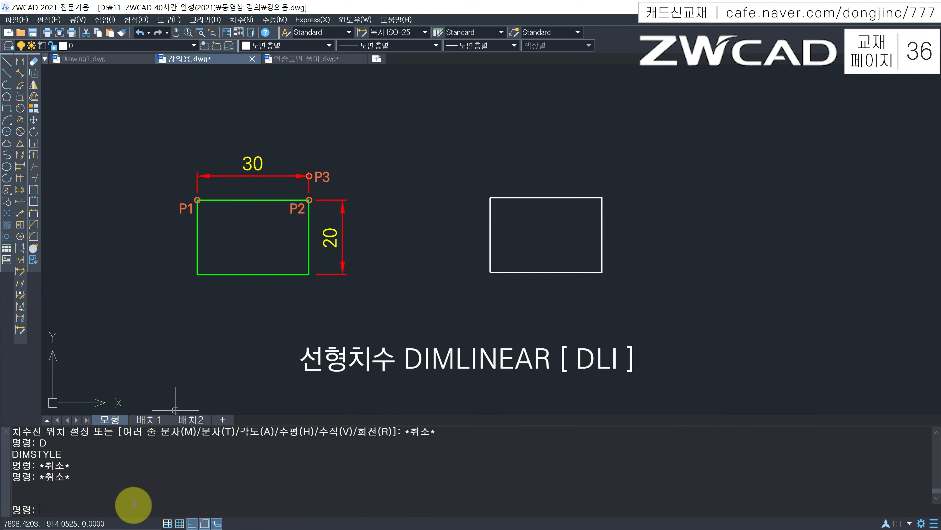
# Dimension the rectangle's right side, bottom-right to top-right corner, as a vertical 20 with DLI
pyautogui.write('DLI')
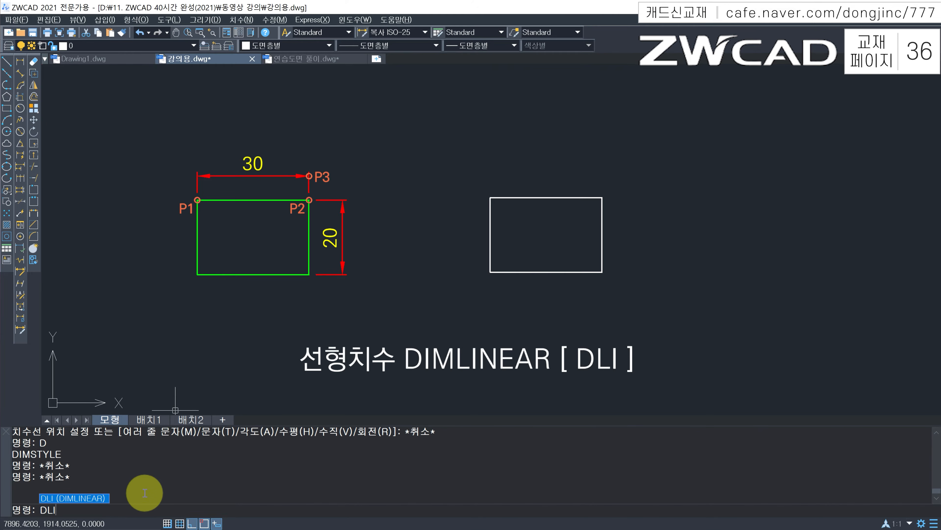
pyautogui.press('Return')
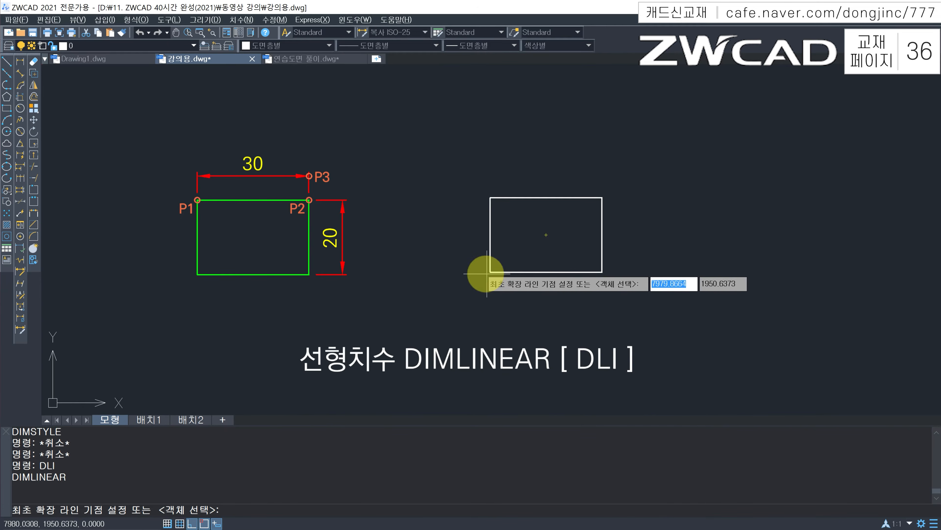
pyautogui.click(601, 271)
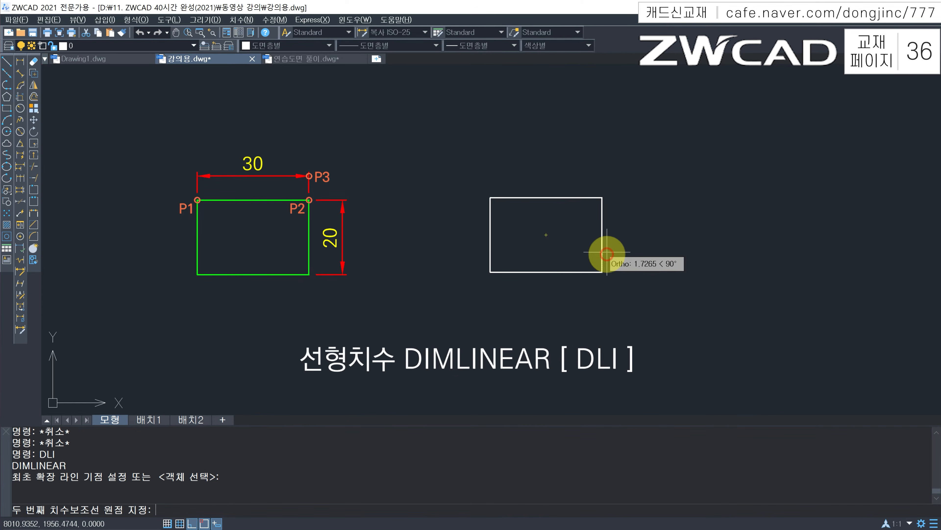
pyautogui.click(602, 198)
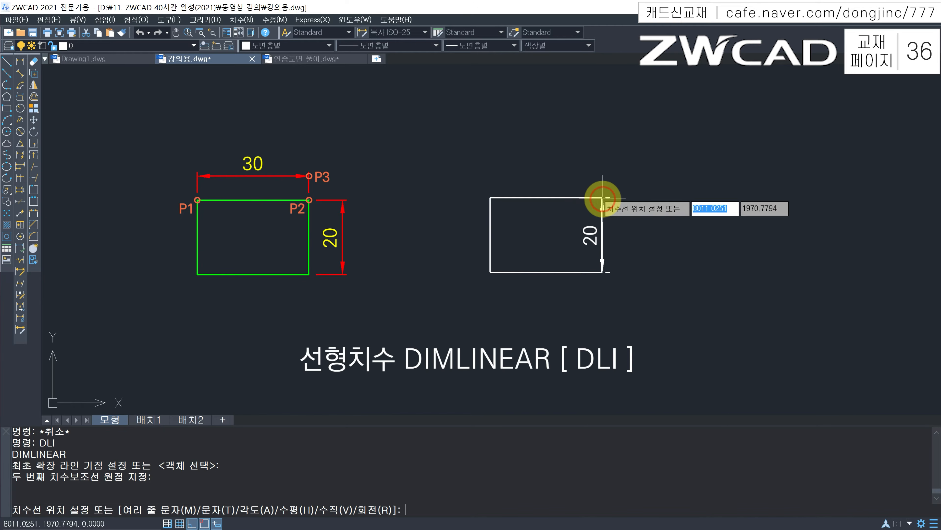
pyautogui.click(640, 205)
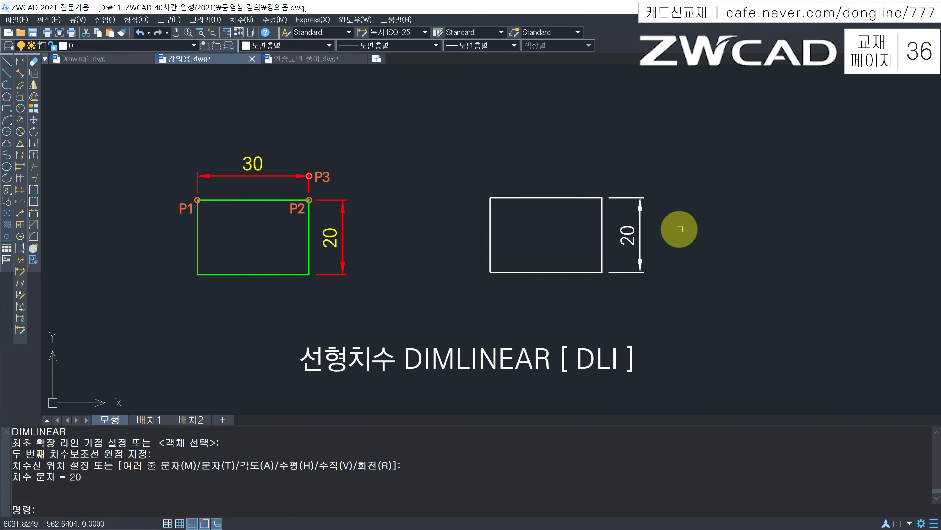
pyautogui.write('DLI')
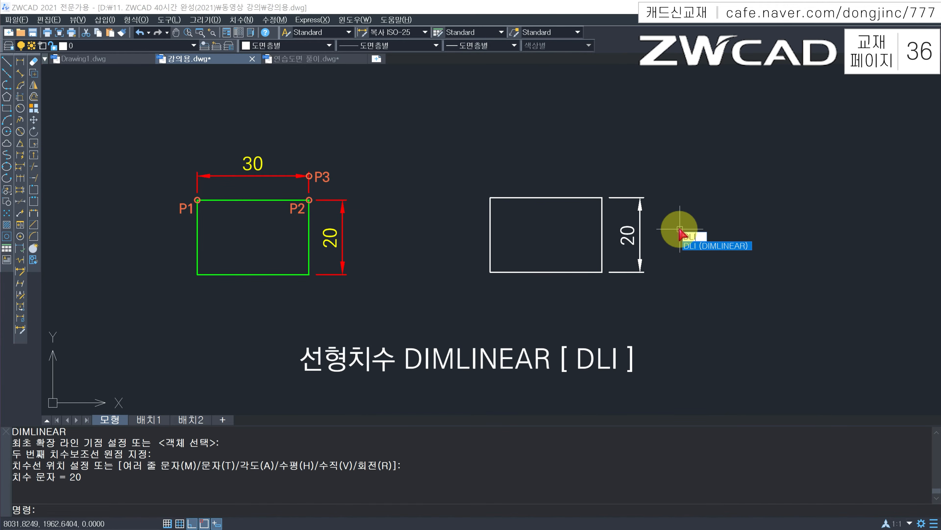
pyautogui.press('Return')
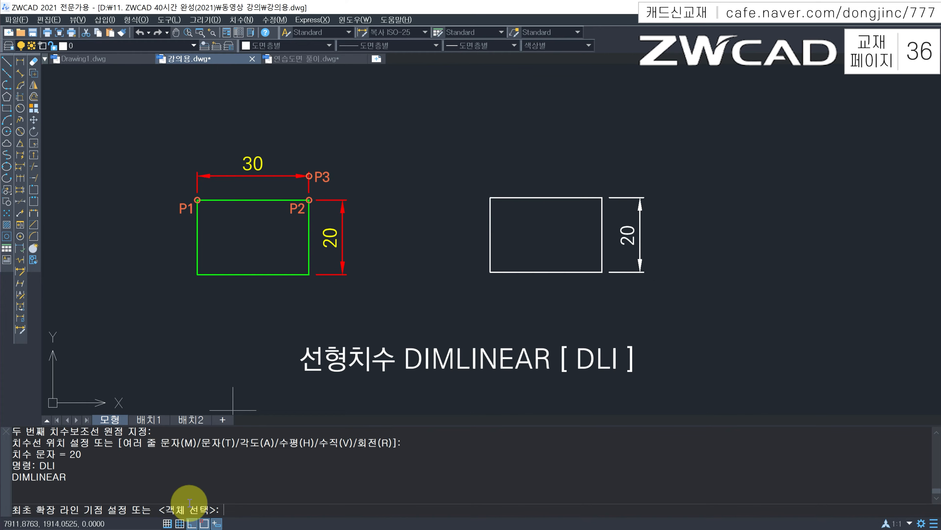
# Add 30 linear dimensions to the rectangle's top and bottom edges by selecting each edge
pyautogui.press('Return')
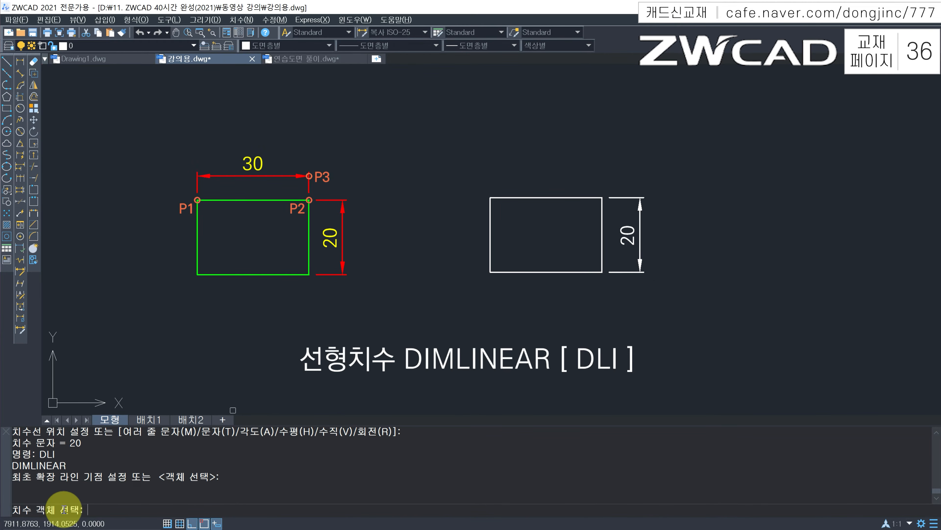
pyautogui.click(550, 199)
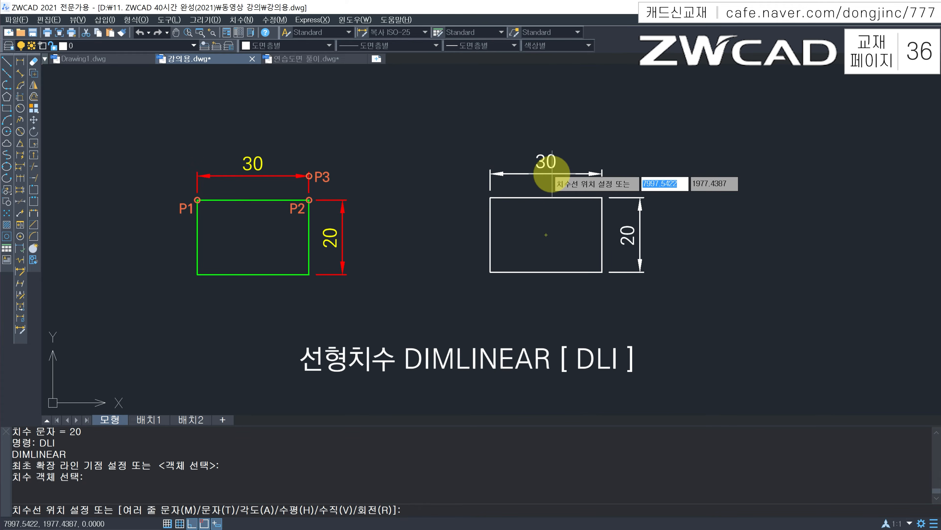
pyautogui.click(552, 173)
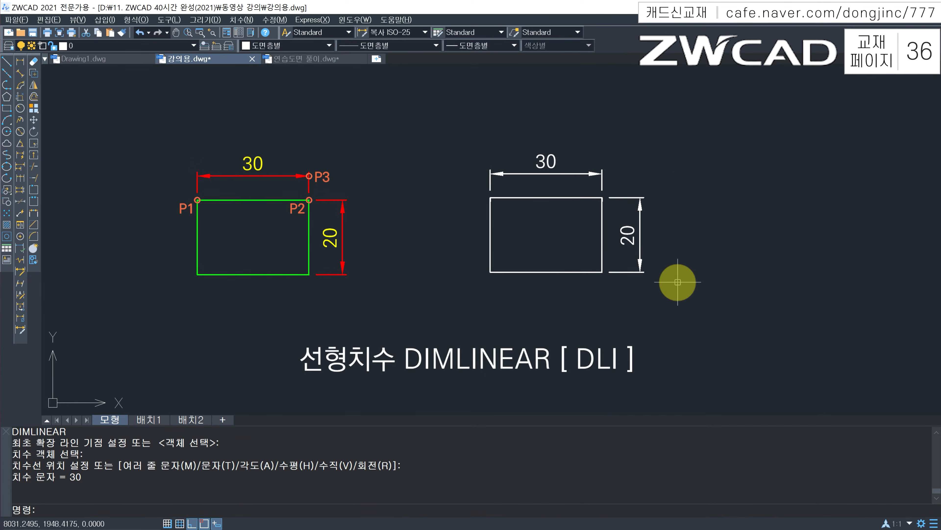
pyautogui.write('DLI')
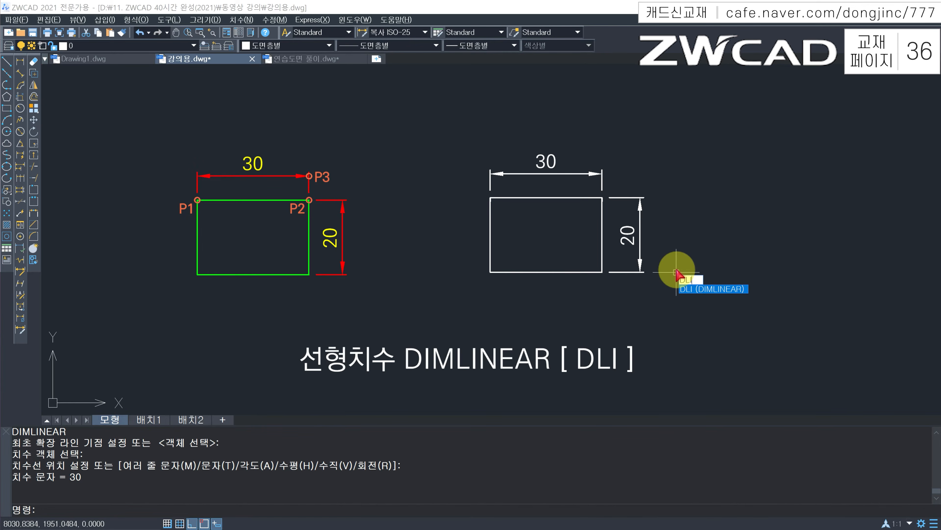
pyautogui.press('Return')
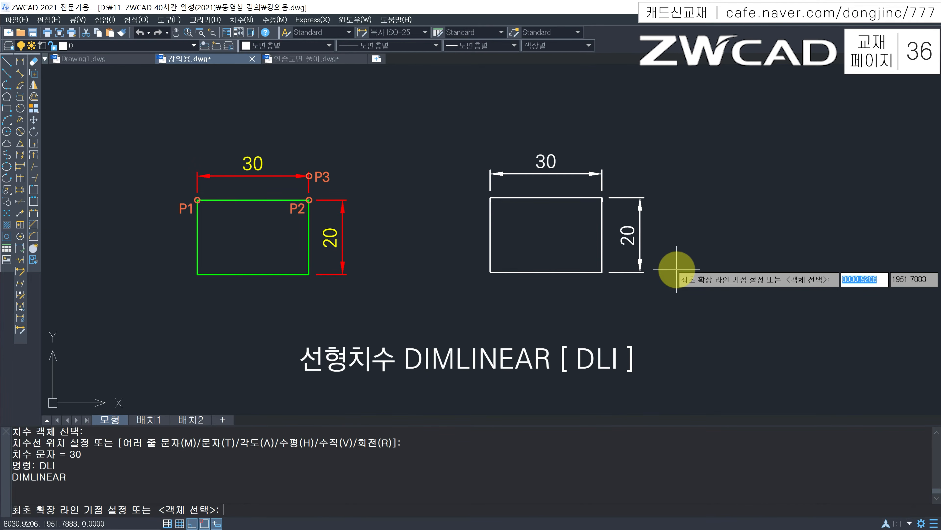
pyautogui.press('Return')
pyautogui.click(543, 272)
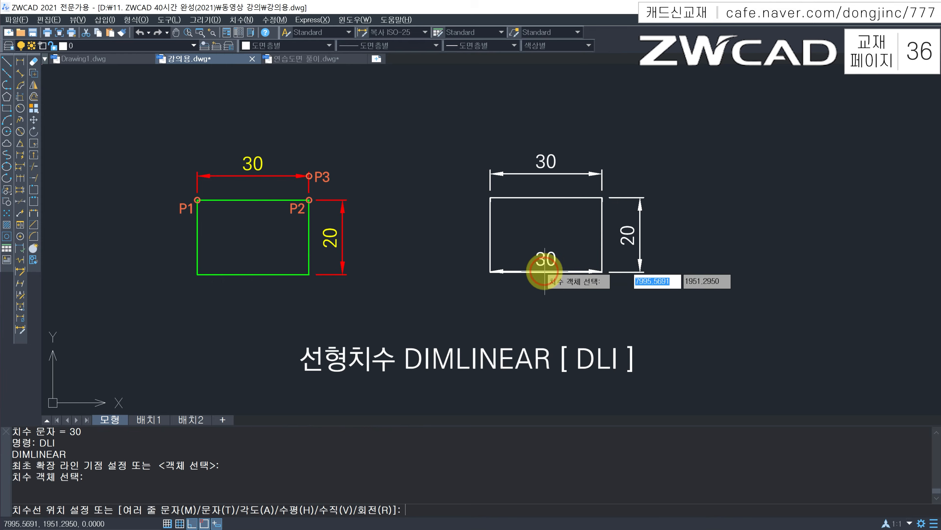
pyautogui.click(543, 307)
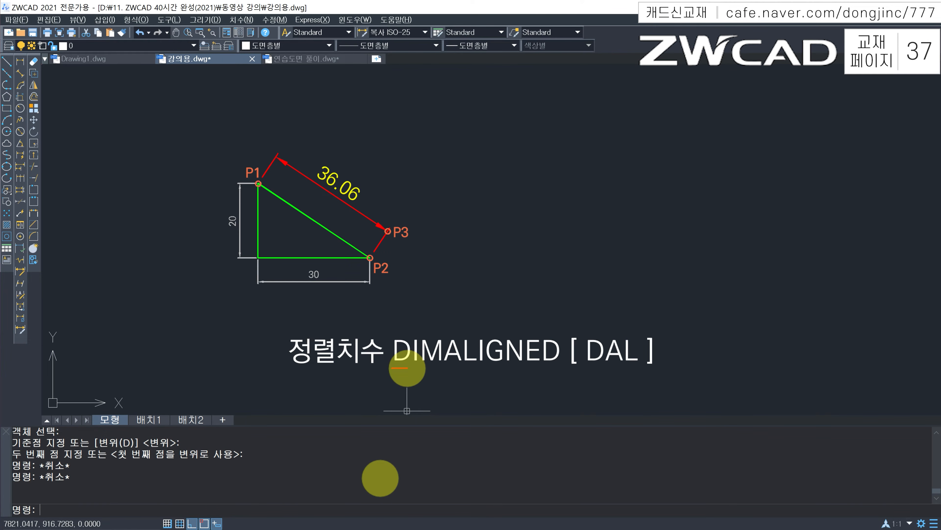
# Draw the triangle with LINE: a 30 base, a 20 vertical side, closed at the start point
pyautogui.moveTo(444, 367); pyautogui.dragTo(476, 369)
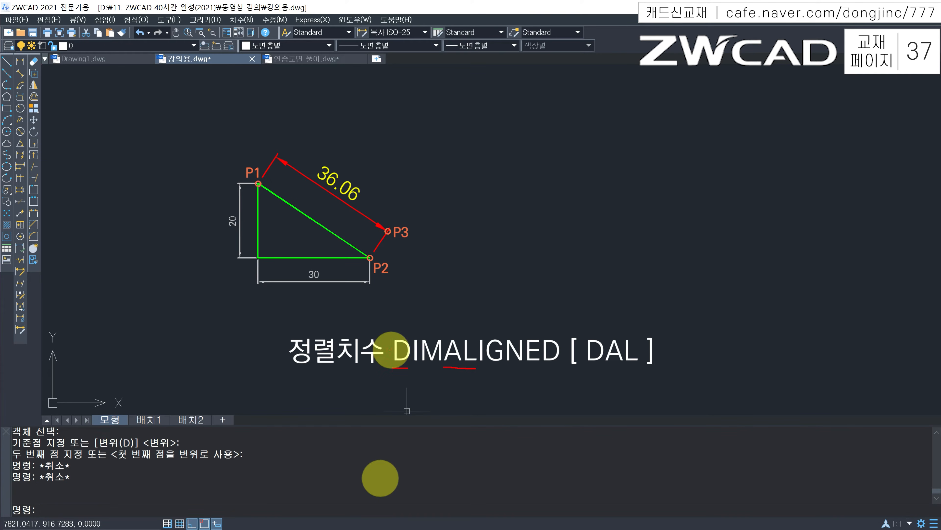
pyautogui.press('Escape')
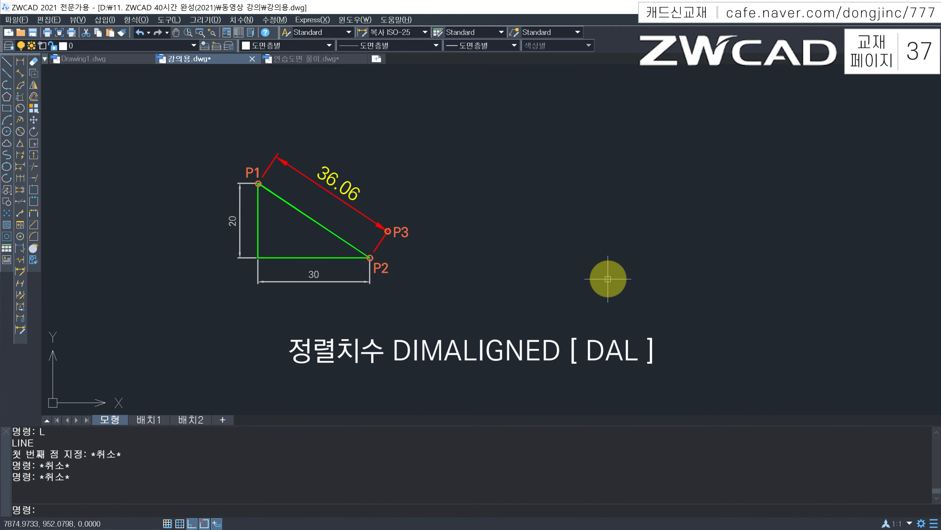
pyautogui.write('l')
pyautogui.press('Return')
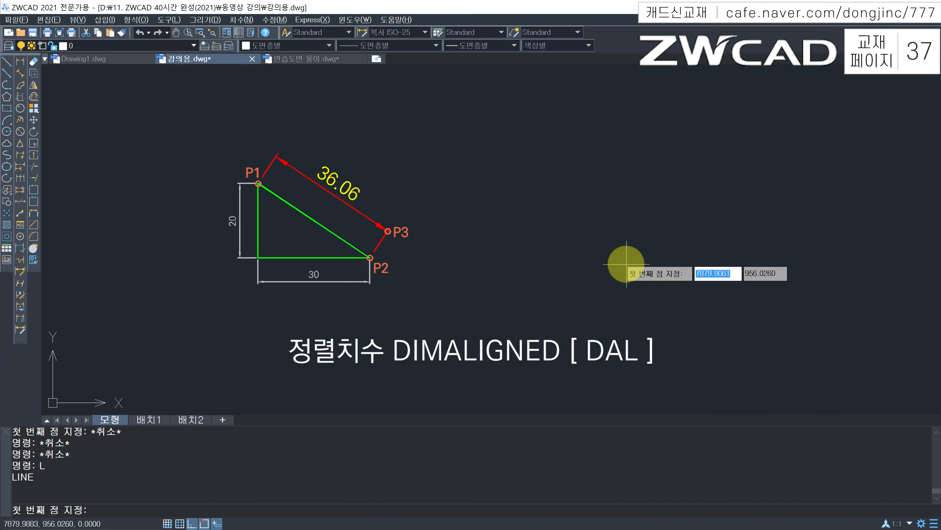
pyautogui.click(636, 262)
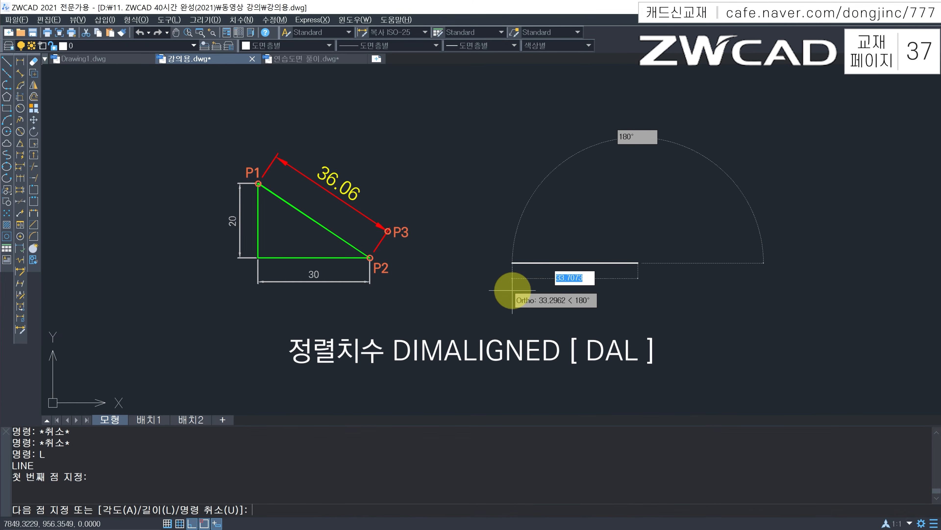
pyautogui.write('30')
pyautogui.press('Return')
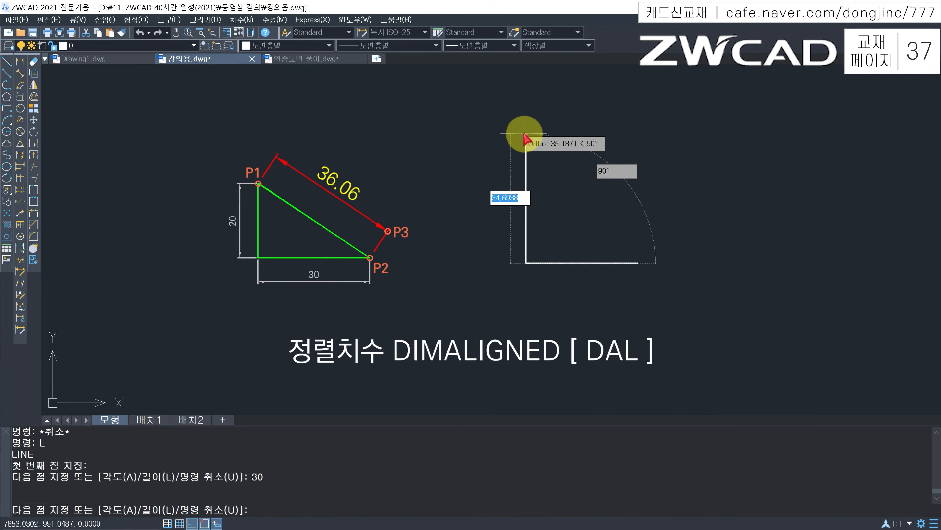
pyautogui.write('20')
pyautogui.press('Return')
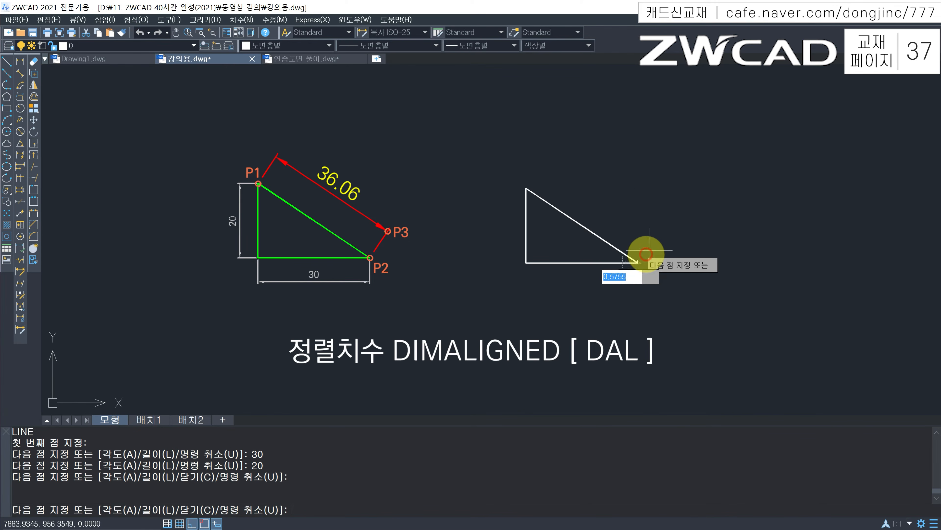
pyautogui.click(637, 263)
pyautogui.press('Escape')
pyautogui.press('Escape')
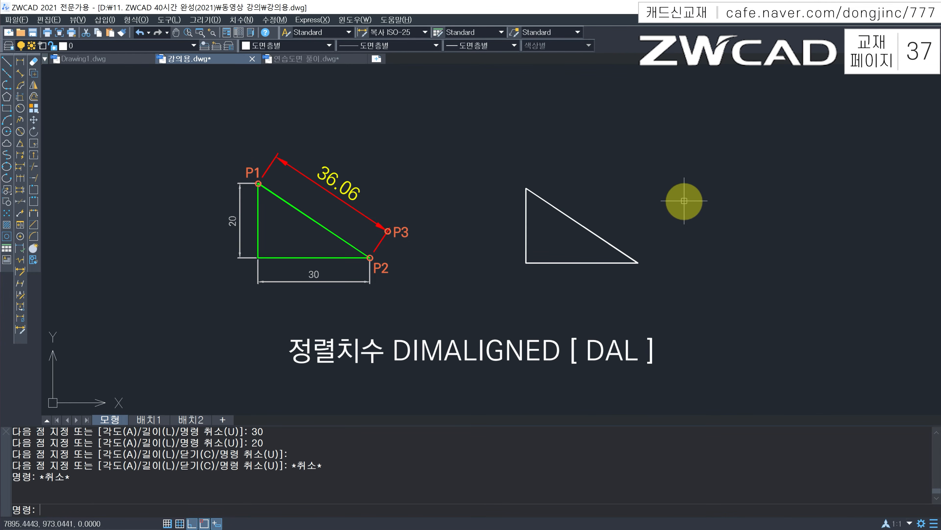
# Add a DAL aligned 36.06 dimension from the triangle's top corner to its bottom-right corner
pyautogui.write('DAL')
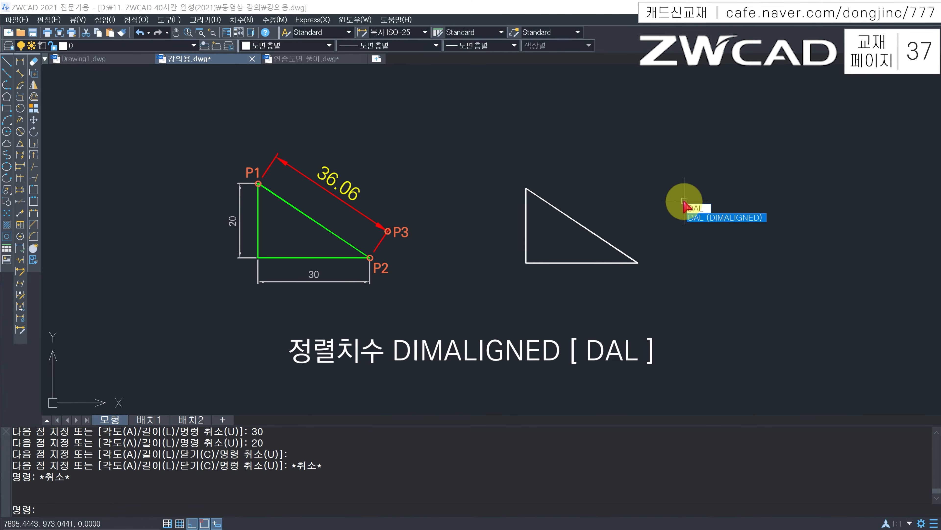
pyautogui.press('Return')
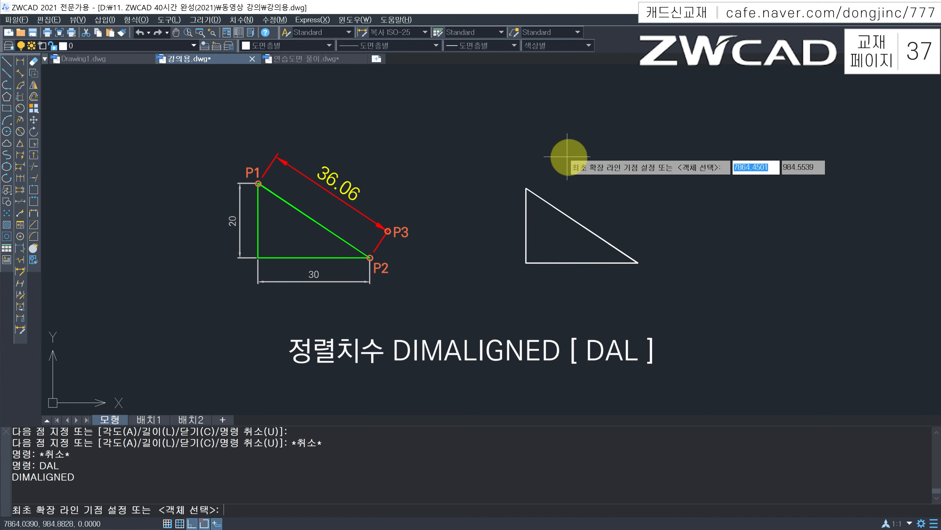
pyautogui.click(526, 188)
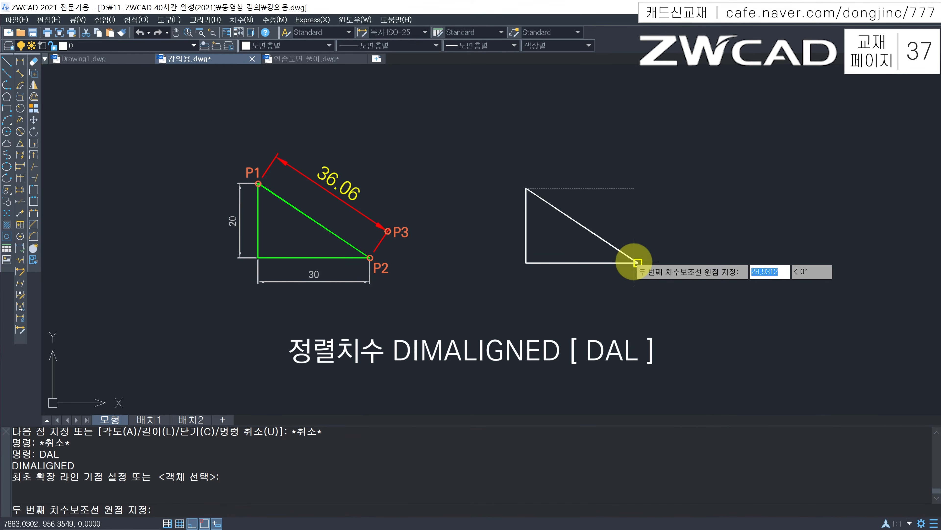
pyautogui.click(634, 262)
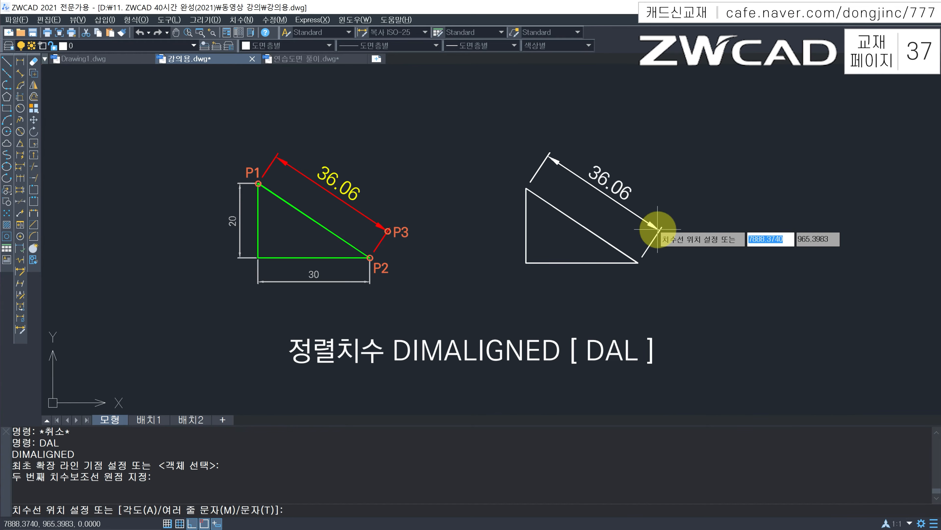
pyautogui.click(658, 229)
# Window-select the 36.06 dimension and erase it with E
pyautogui.press('Escape')
pyautogui.press('Escape')
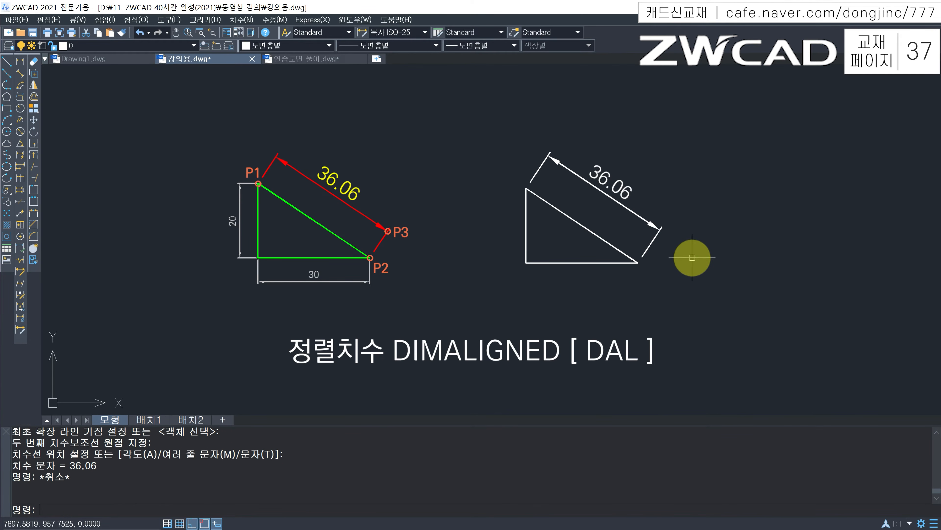
pyautogui.click(701, 247)
pyautogui.click(632, 200)
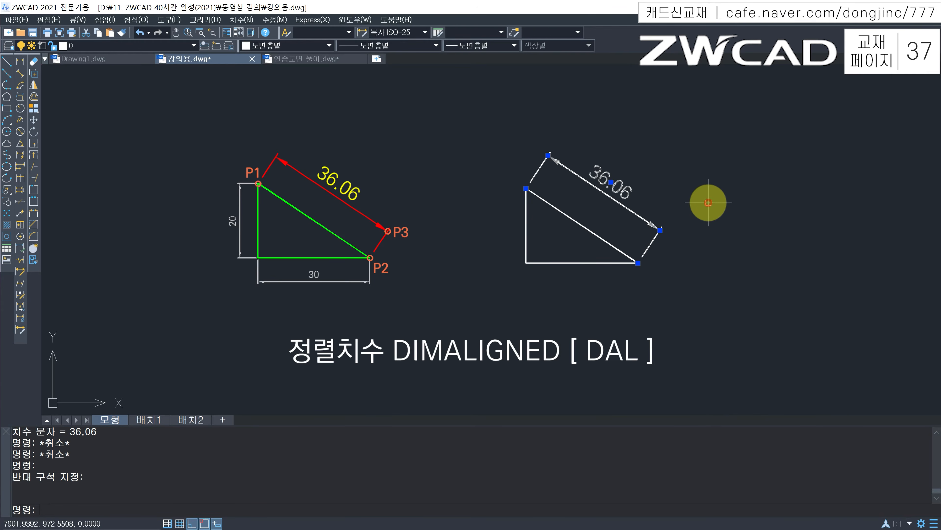
pyautogui.write('ERASE')
pyautogui.press('Return')
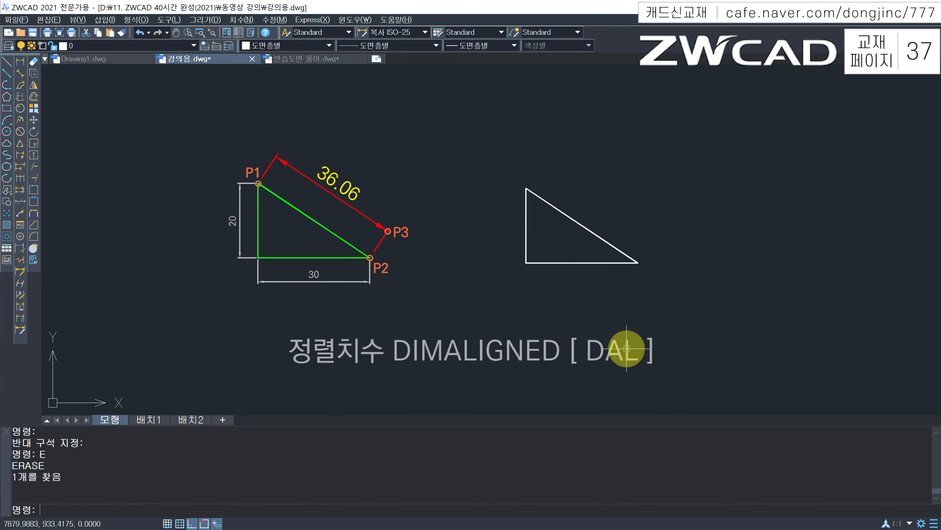
# Dimension the triangle's hypotenuse as aligned 36.06 by selecting the sloped line itself
pyautogui.click(22, 74)
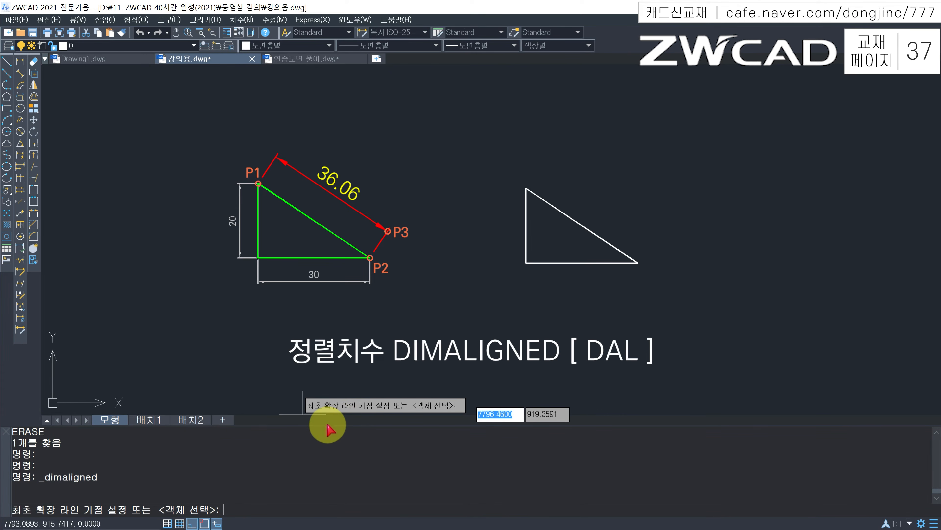
pyautogui.press('Return')
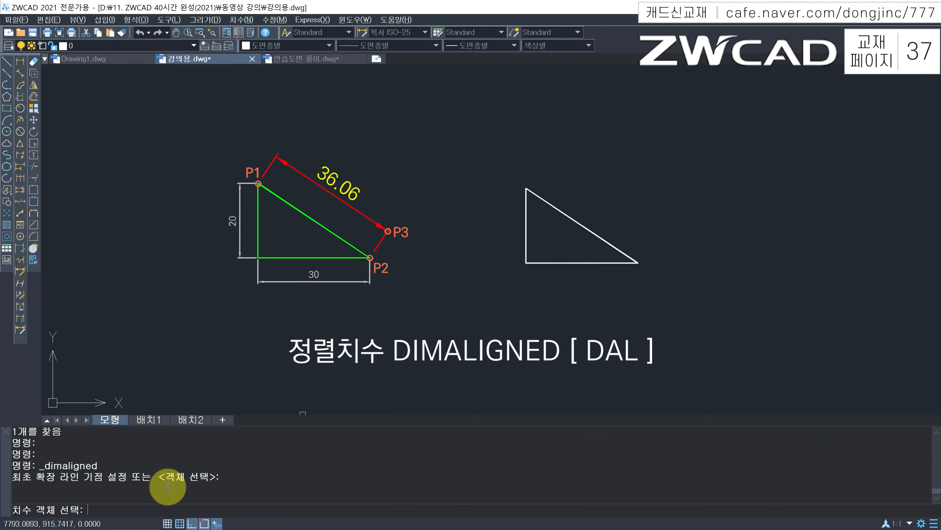
pyautogui.click(578, 224)
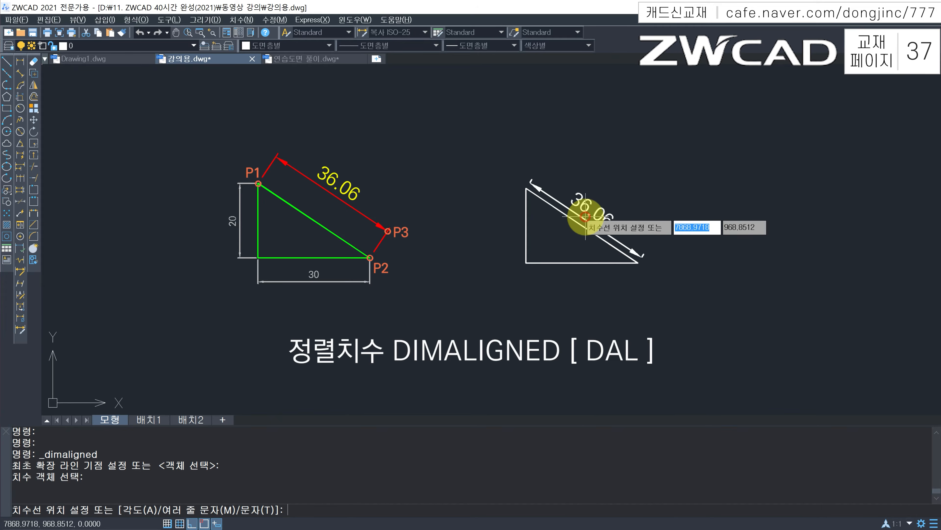
pyautogui.click(608, 209)
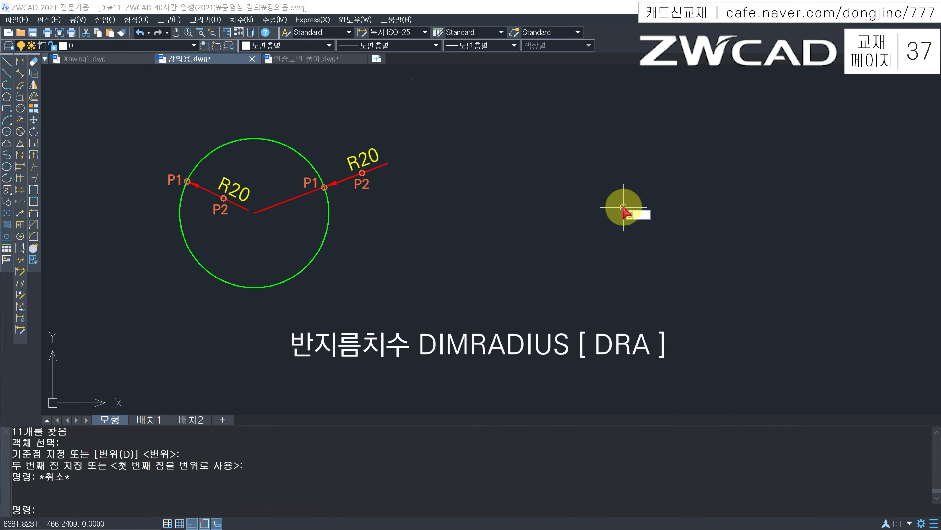
# Draw a radius-20 circle centred just right of the green R20 example
pyautogui.press('Return')
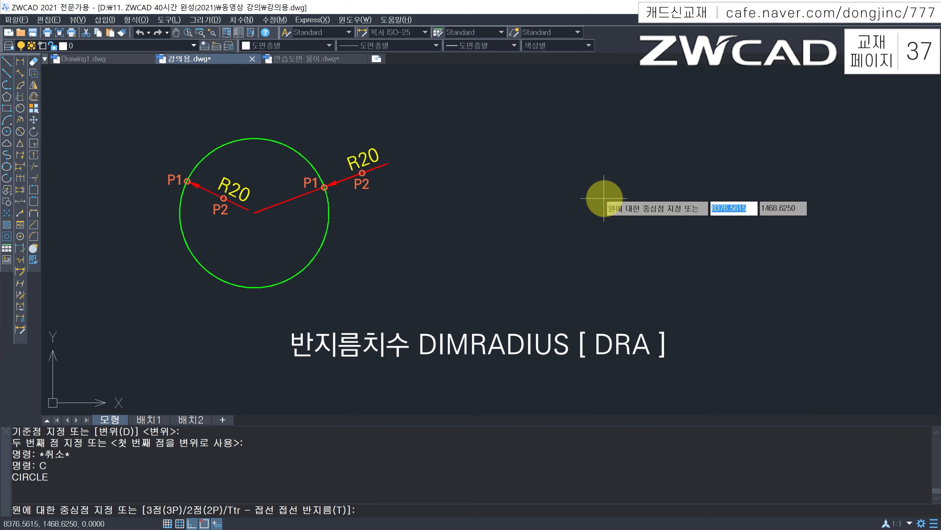
pyautogui.click(604, 199)
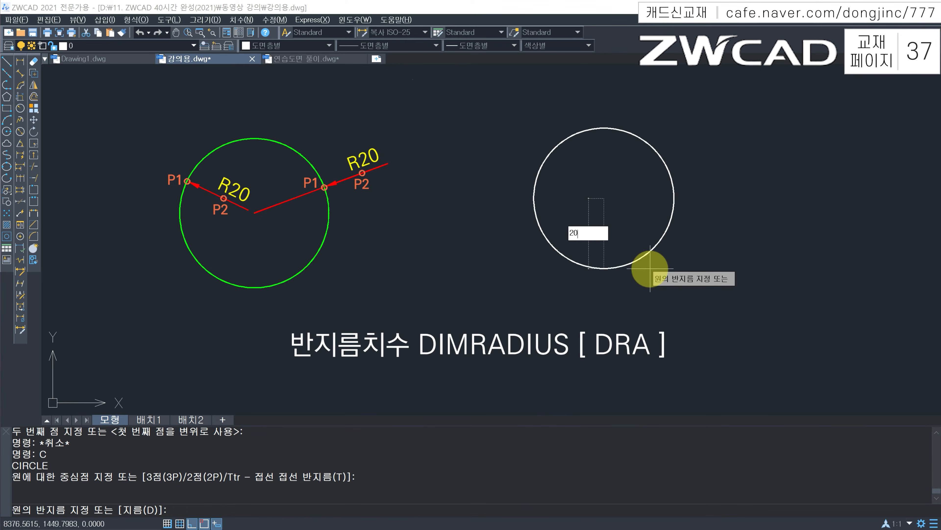
pyautogui.write('20')
pyautogui.press('Return')
pyautogui.press('Escape')
pyautogui.press('Escape')
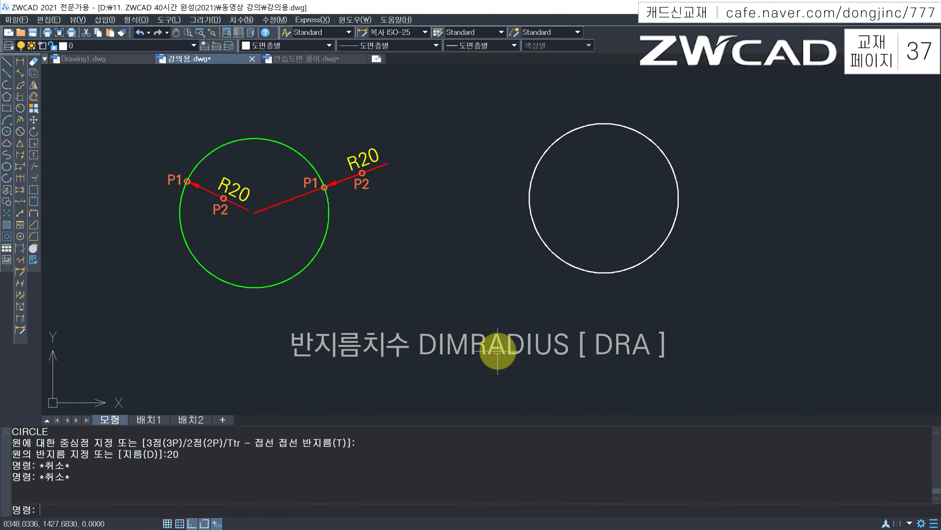
# Dimension the circle's radius twice, placing one R20 inside it and one R20 outside its left side
pyautogui.write('DRA')
pyautogui.press('Return')
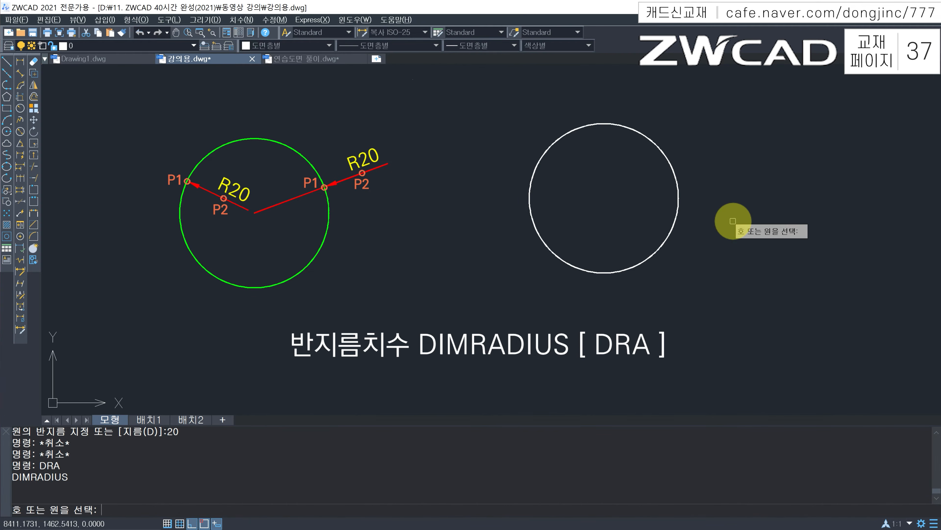
pyautogui.click(641, 263)
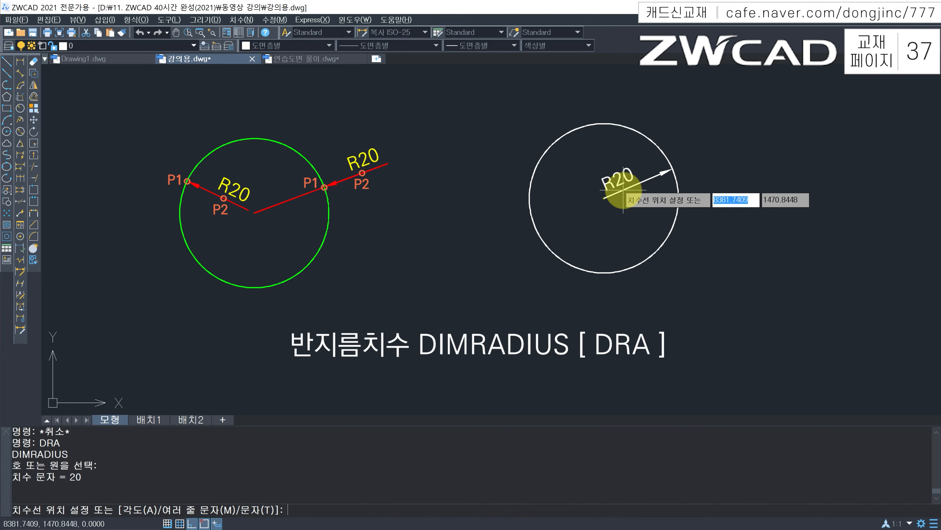
pyautogui.click(640, 179)
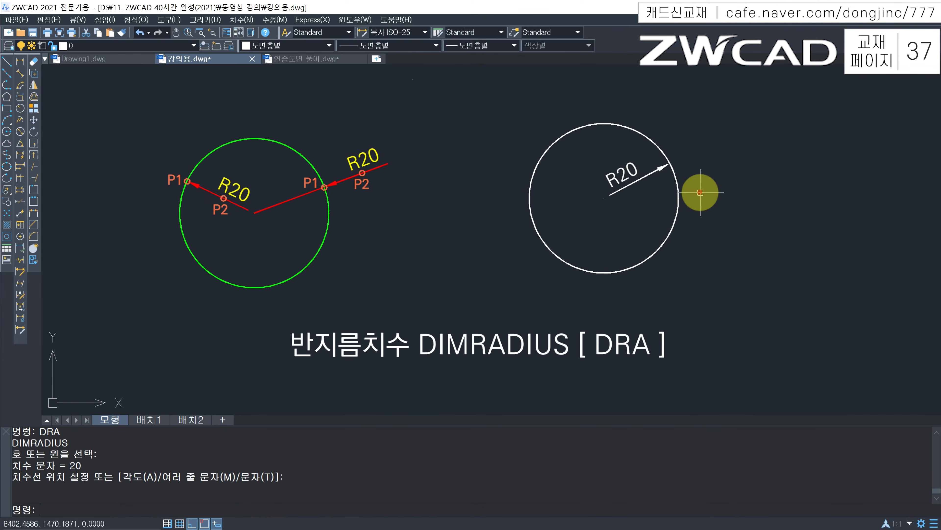
pyautogui.click(20, 116)
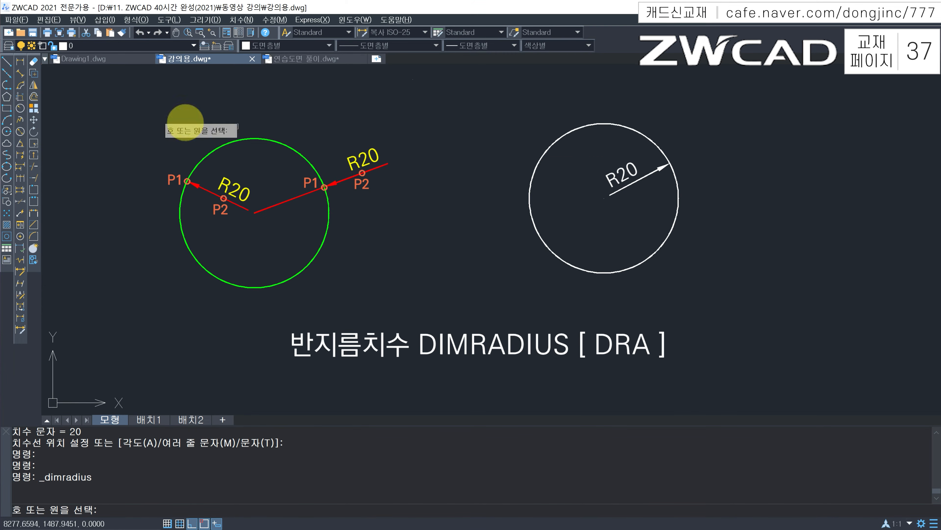
pyautogui.click(586, 130)
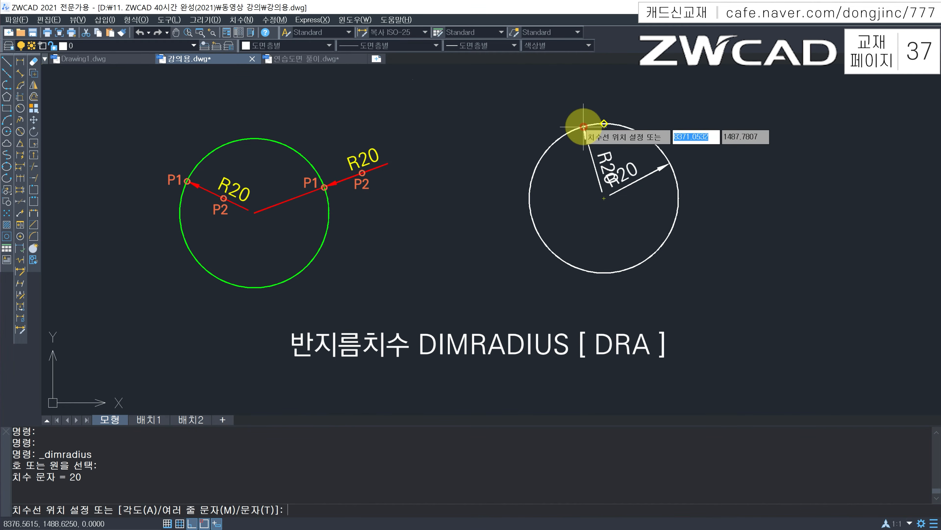
pyautogui.click(455, 165)
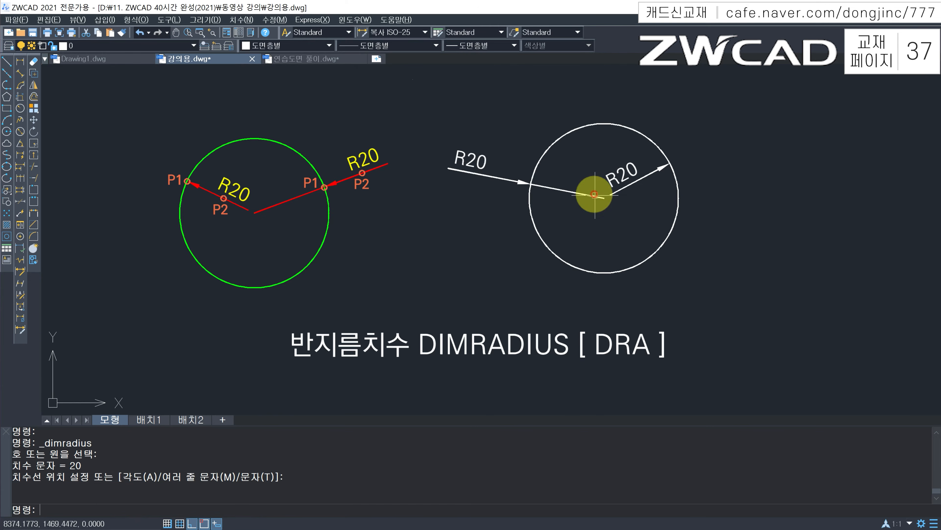
pyautogui.press('Escape')
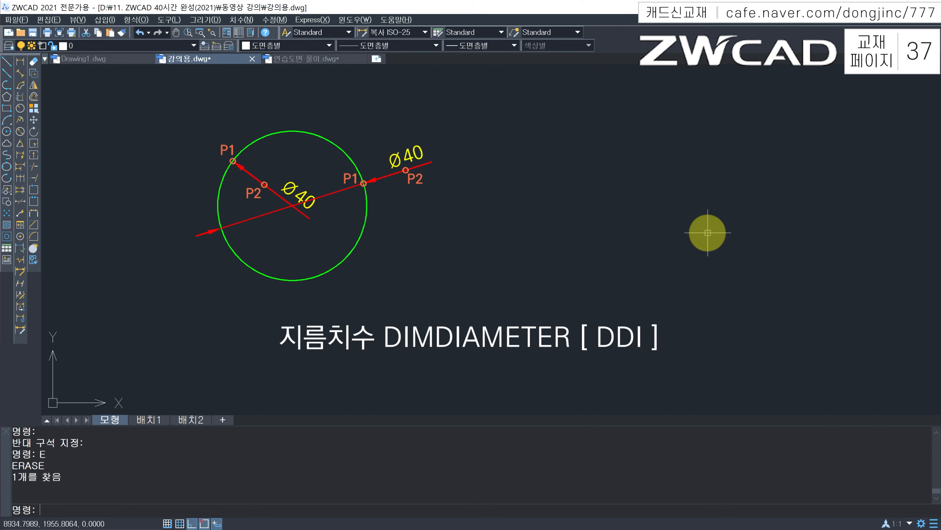
# Draw a circle with a diameter of 40
pyautogui.write('c')
pyautogui.press('Return')
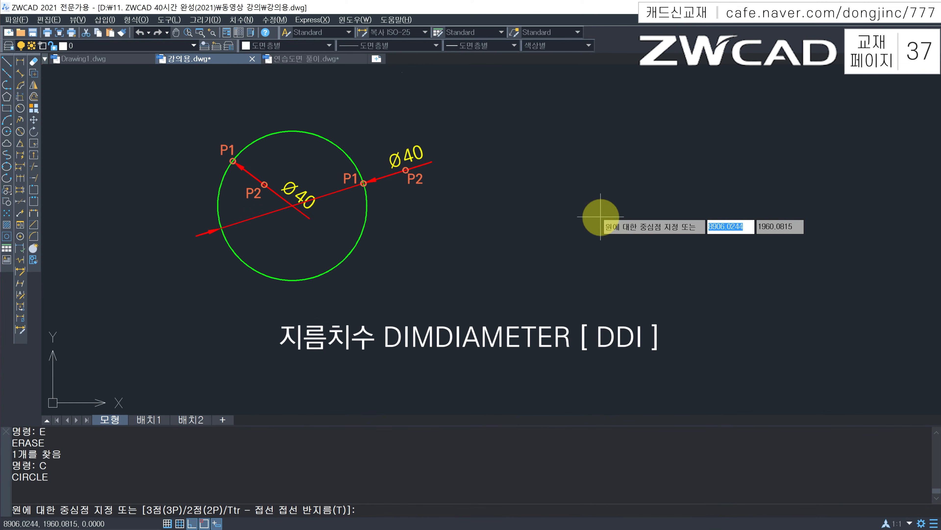
pyautogui.click(601, 216)
pyautogui.write('d')
pyautogui.press('Return')
pyautogui.write('40')
pyautogui.press('Return')
pyautogui.press('Escape')
pyautogui.press('Escape')
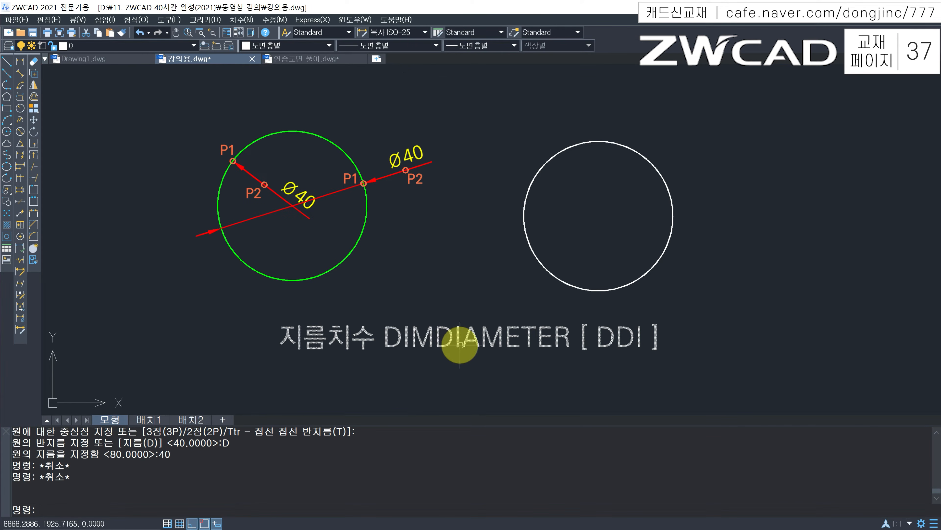
pyautogui.press('Escape')
pyautogui.press('Escape')
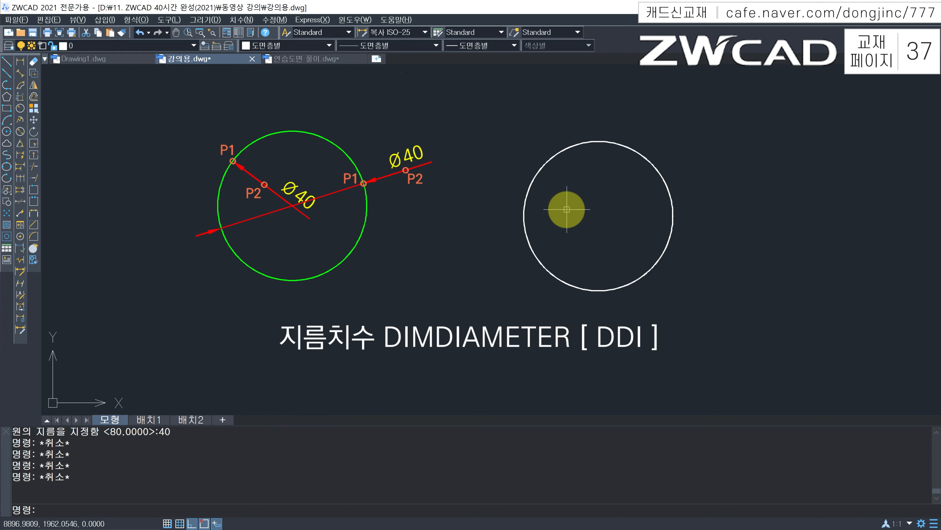
# Add a Ø40 diameter dimension with DDI, placed inside the circle
pyautogui.write('DDI')
pyautogui.press('Return')
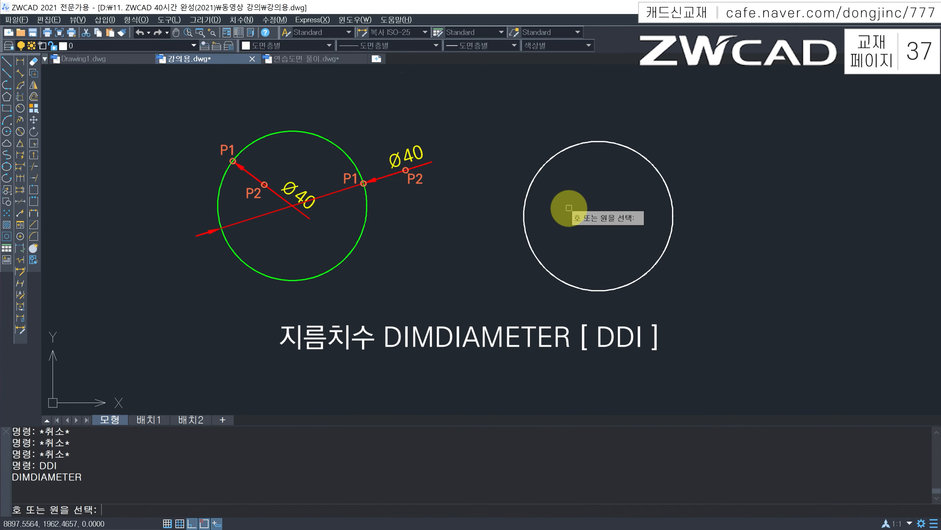
pyautogui.click(640, 156)
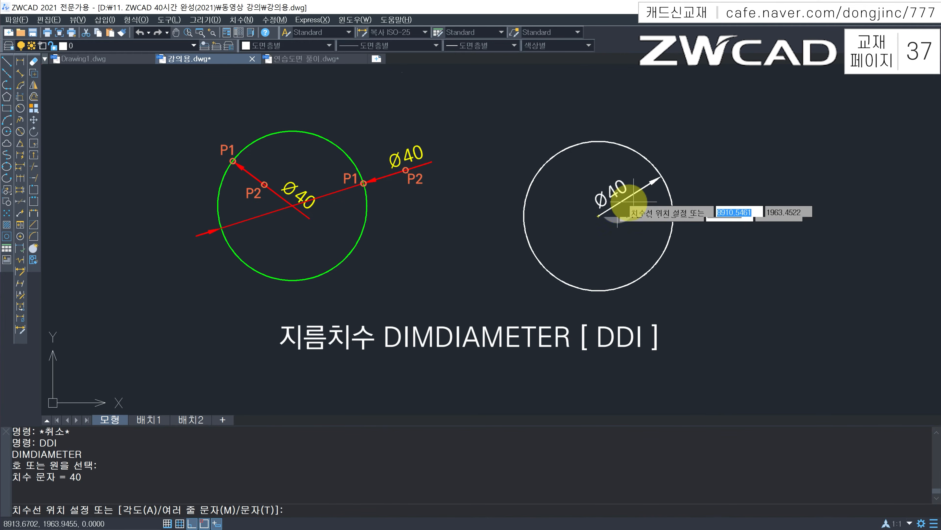
pyautogui.click(703, 171)
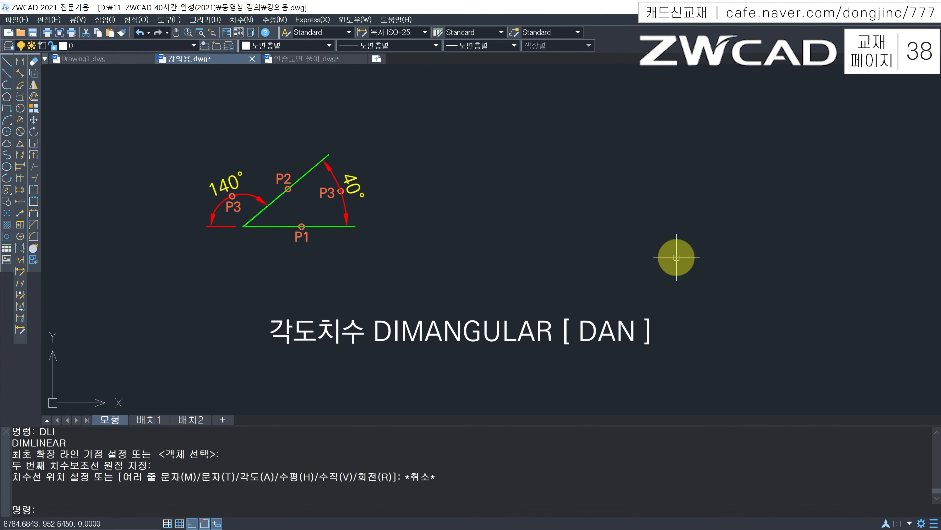
# Draw a 30-long line at 40 degrees to form the open angle
pyautogui.write('L')
pyautogui.press('Return')
pyautogui.click(642, 233)
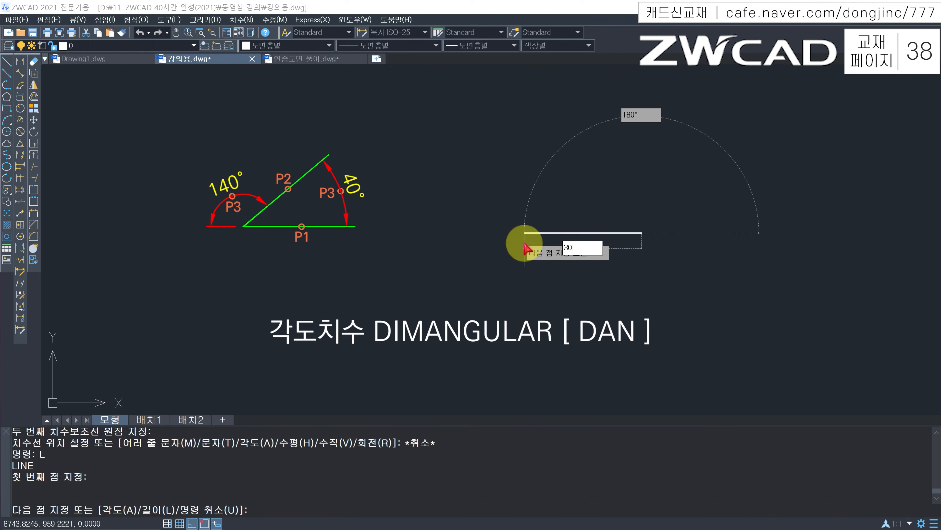
pyautogui.press('Return')
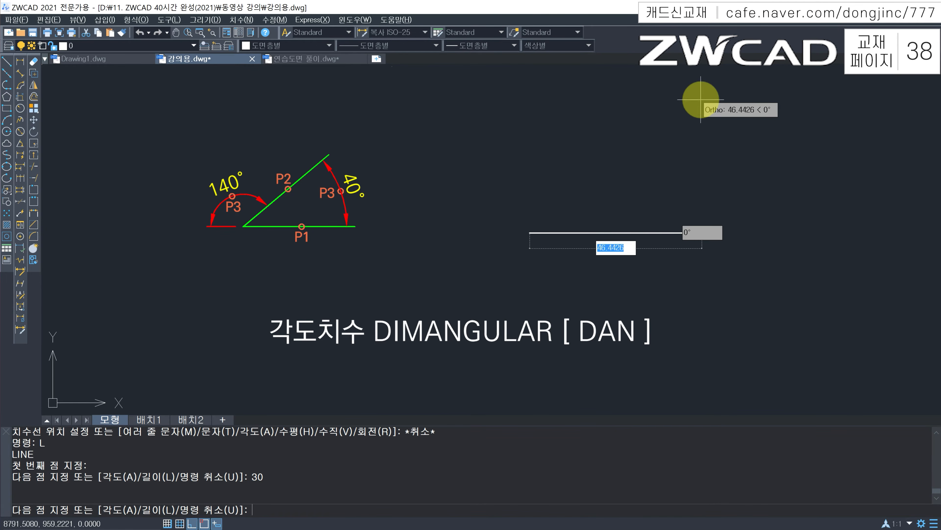
pyautogui.press('Tab')
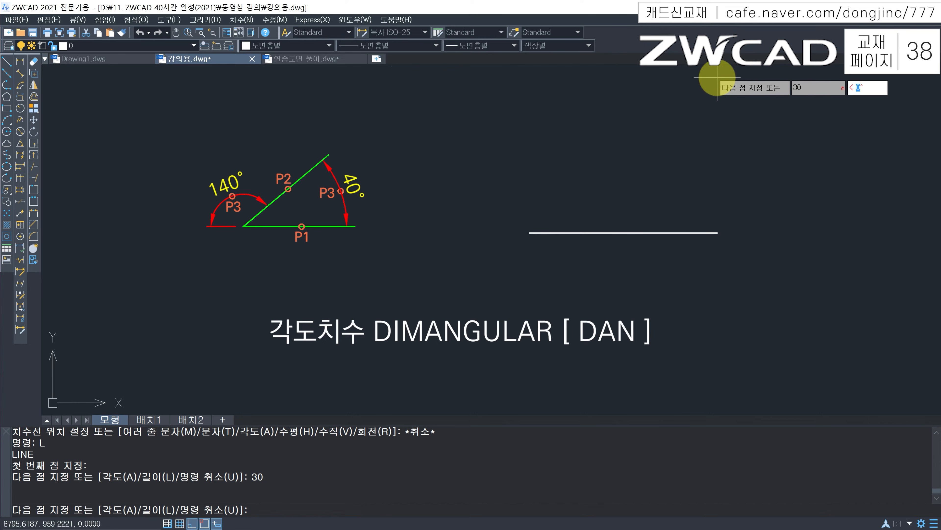
pyautogui.write('40')
pyautogui.press('Return')
pyautogui.press('Escape')
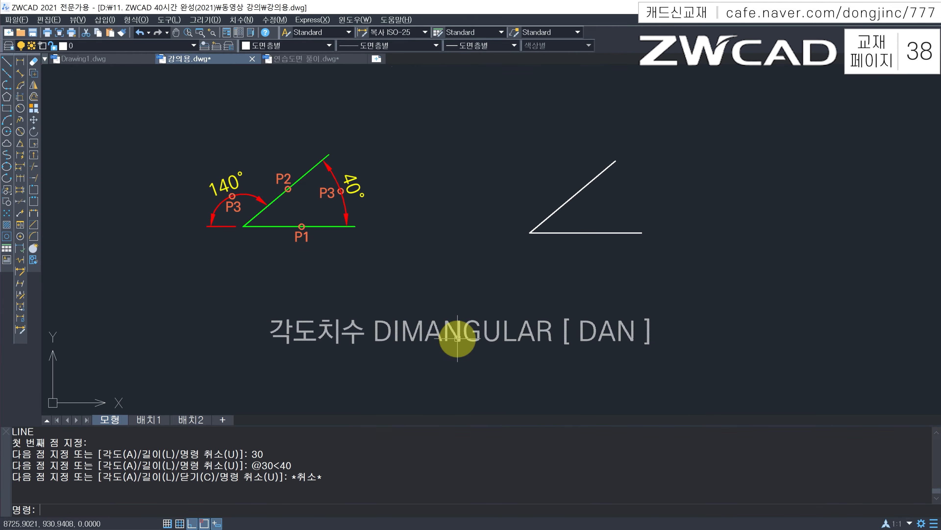
# Dimension the 40° angle between the sloped line and the bottom line with DAN
pyautogui.write('DA')
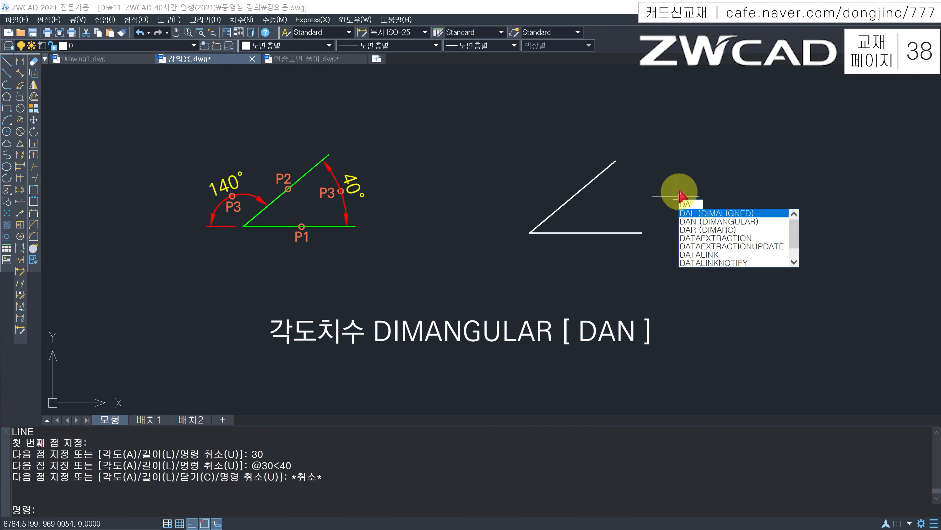
pyautogui.write('N')
pyautogui.press('Return')
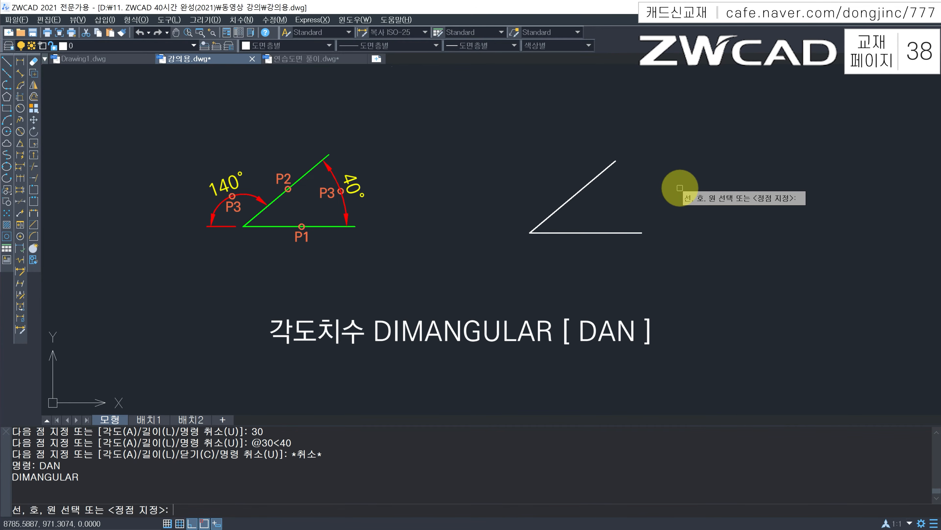
pyautogui.click(574, 196)
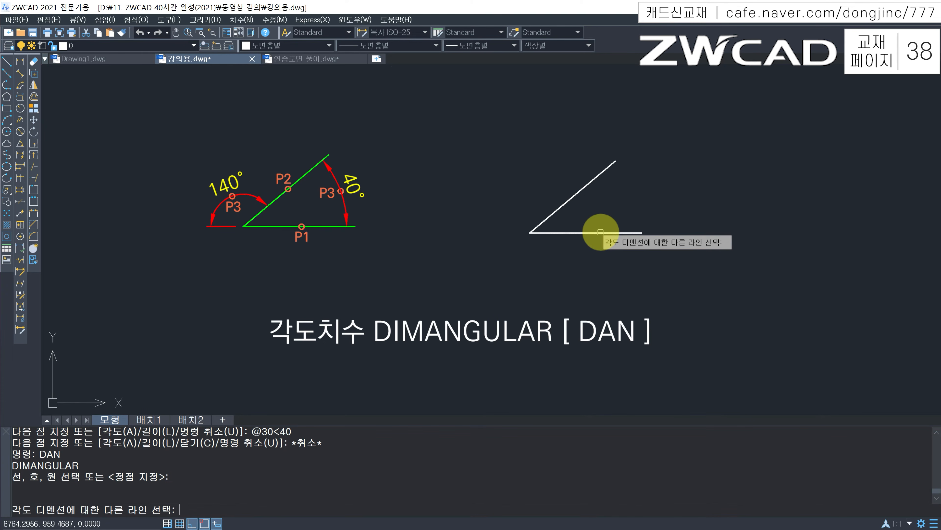
pyautogui.click(601, 232)
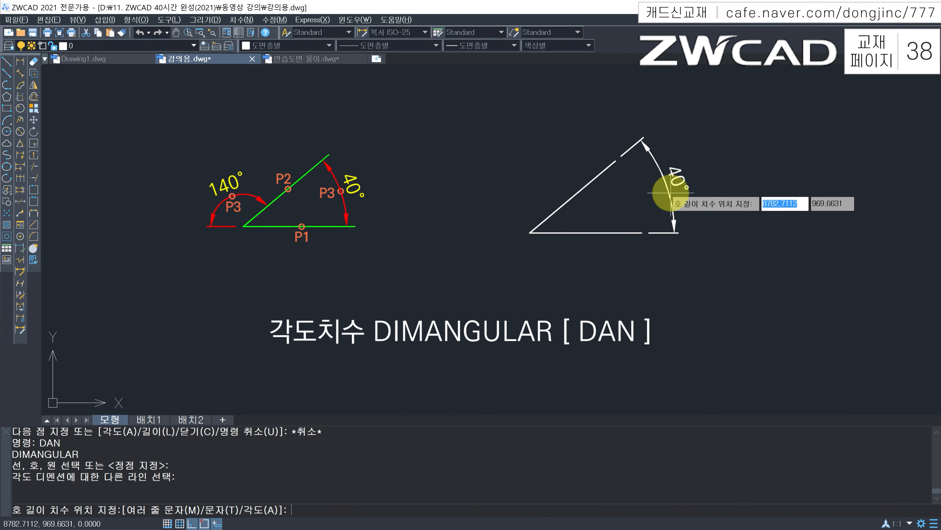
pyautogui.click(680, 187)
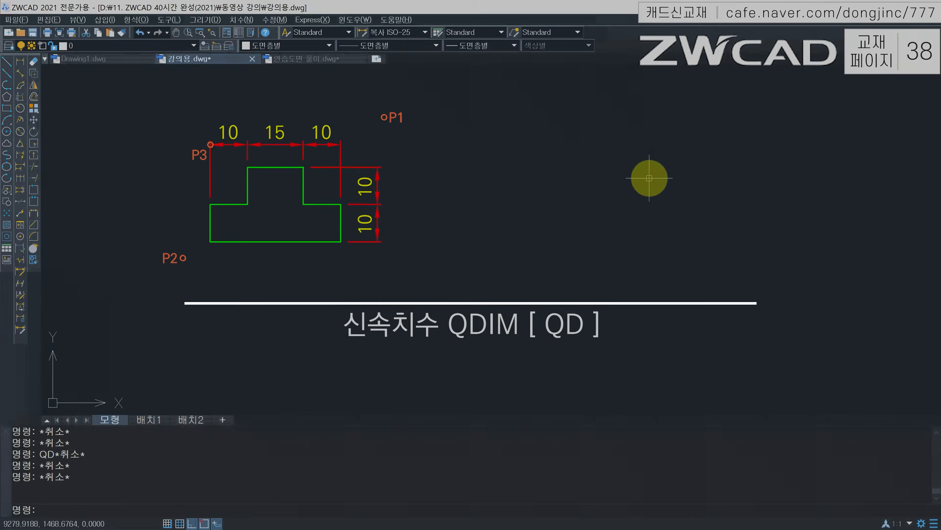
# Start the outline right of the green profile: edges 10 up, 10 across, 10 up, 15 across
pyautogui.write('L')
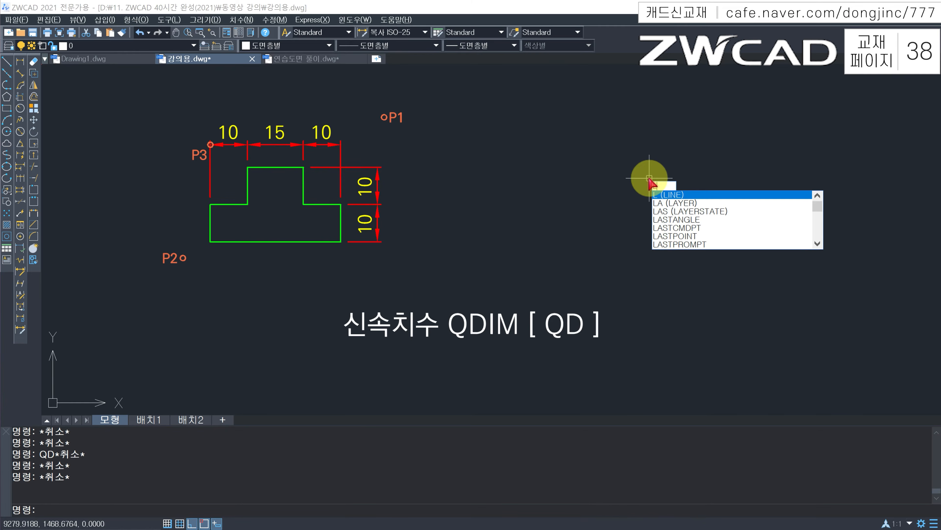
pyautogui.press('Return')
pyautogui.click(582, 248)
pyautogui.write('10')
pyautogui.press('Return')
pyautogui.write('10')
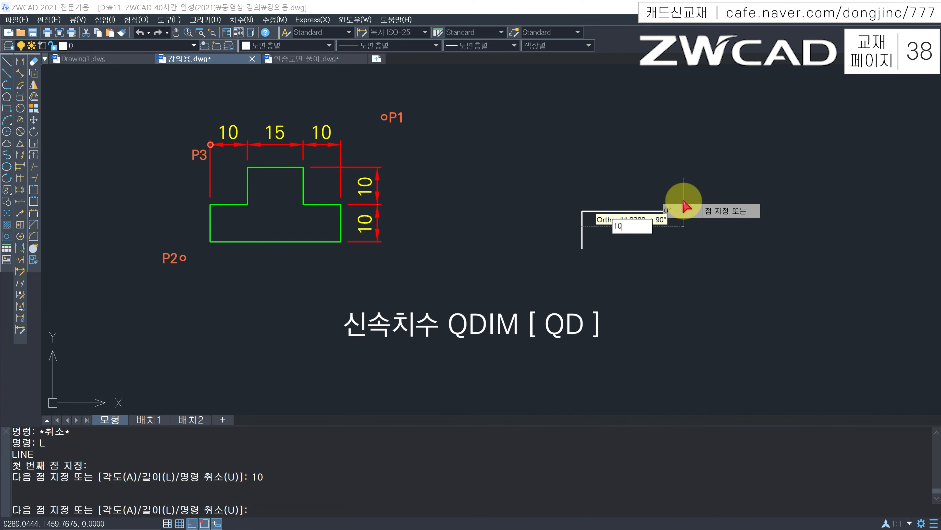
pyautogui.press('Return')
pyautogui.write('10')
pyautogui.press('Return')
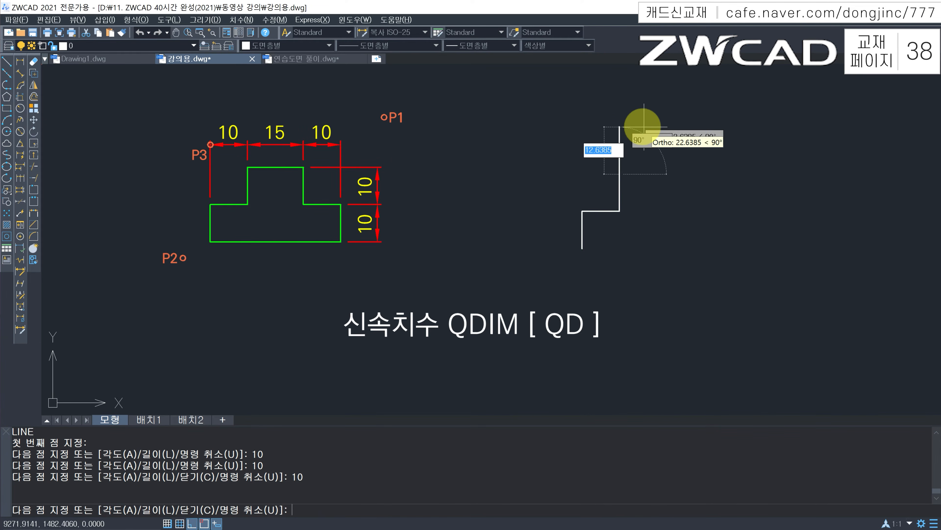
pyautogui.write('15')
pyautogui.press('Return')
# Draw the descending edges 10, 10, 10 and close the outline at its starting corner
pyautogui.write('10')
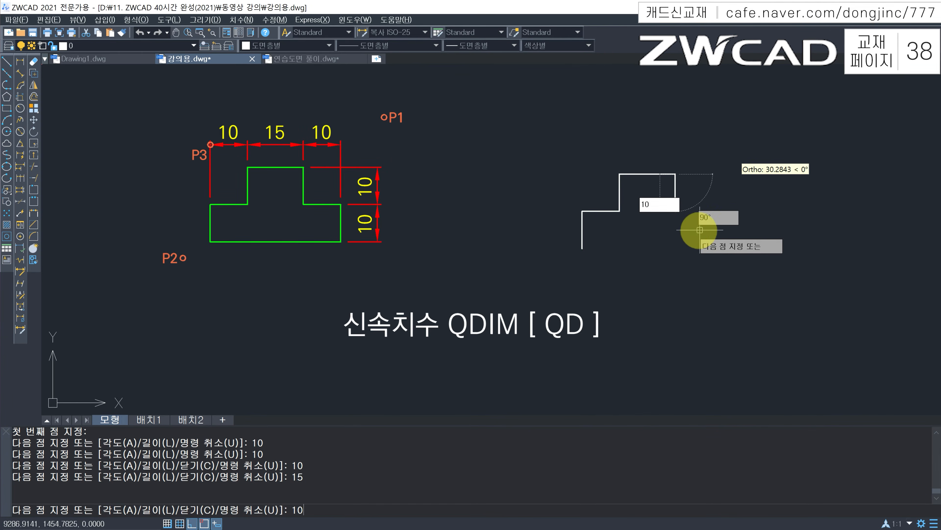
pyautogui.press('Return')
pyautogui.write('10')
pyautogui.press('Return')
pyautogui.write('10')
pyautogui.press('Return')
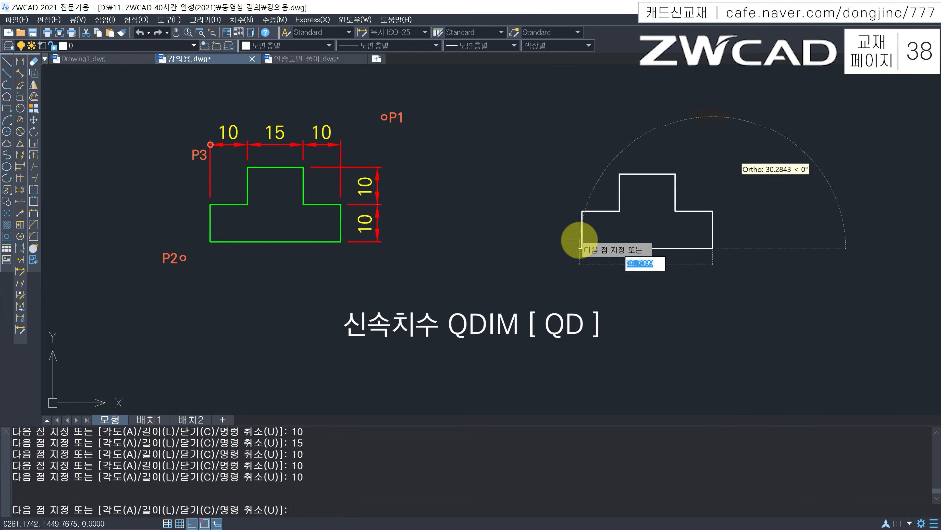
pyautogui.click(582, 248)
pyautogui.press('Escape')
pyautogui.press('Escape')
pyautogui.press('Escape')
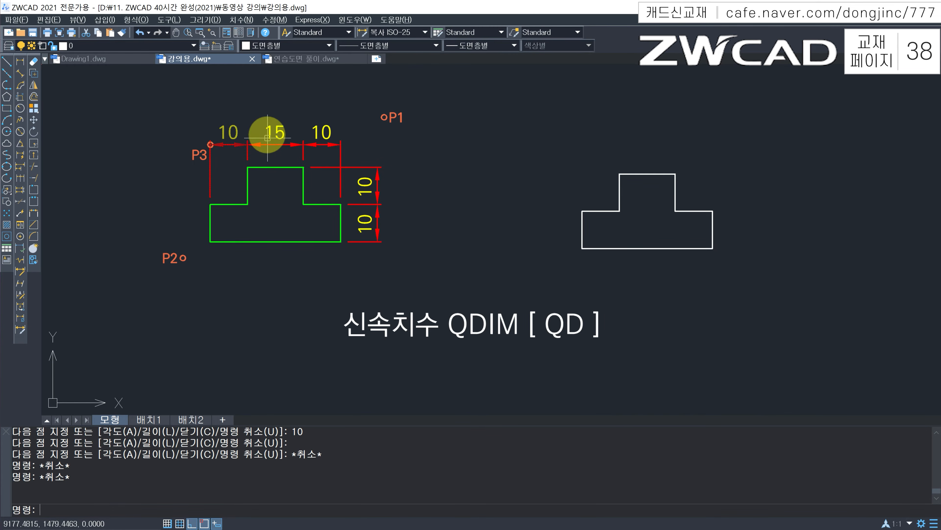
# Window-select the white stepped outline with QD and place the 10, 15, 10 chain above it
pyautogui.press('Escape')
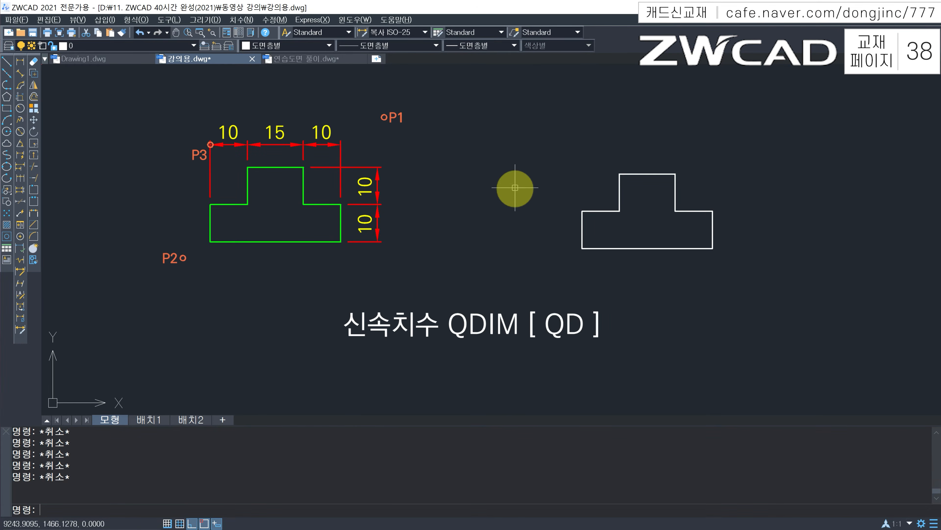
pyautogui.write('QD')
pyautogui.press('Return')
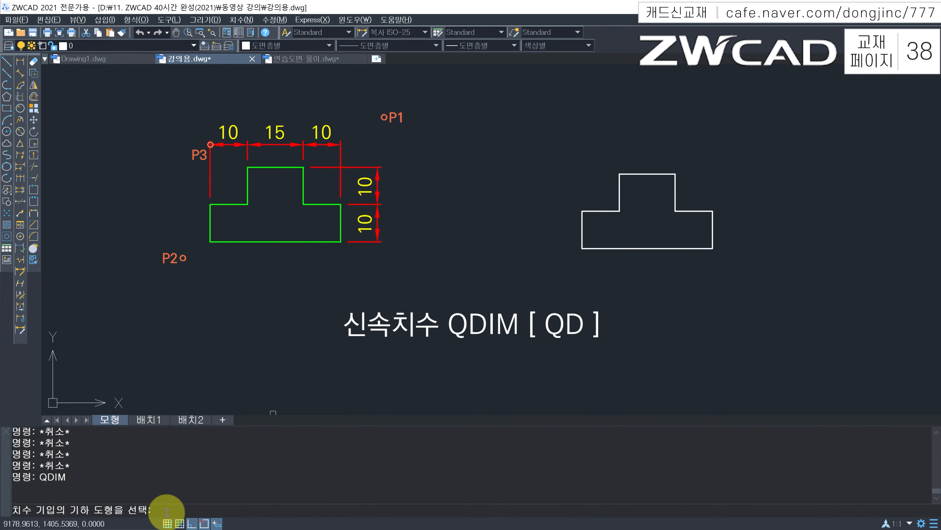
pyautogui.click(750, 154)
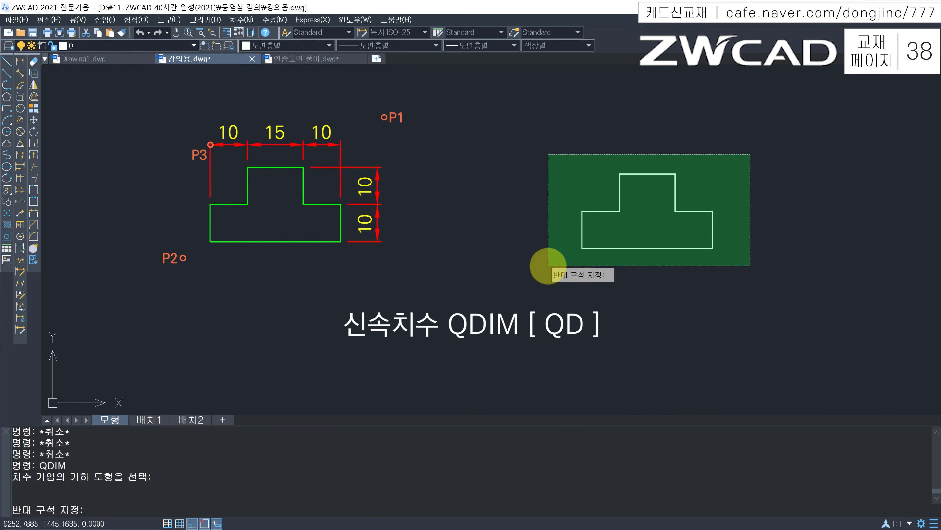
pyautogui.click(545, 273)
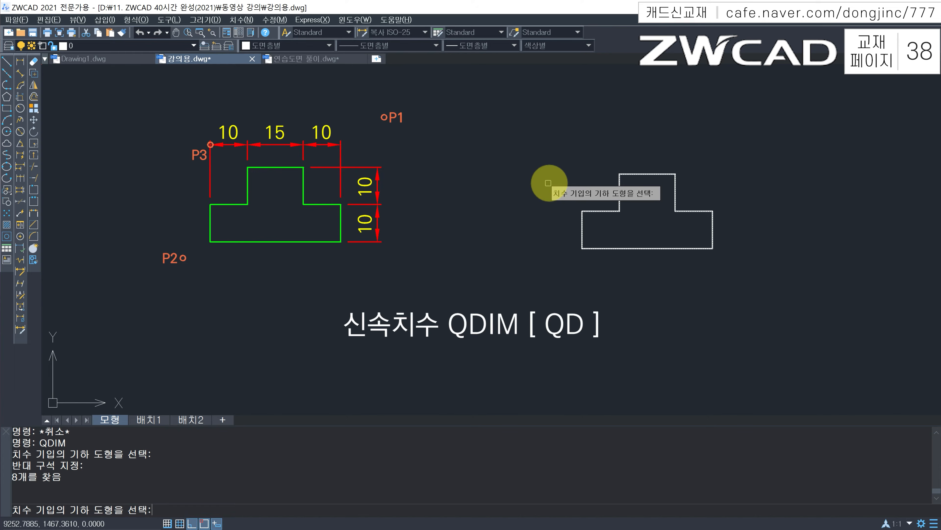
pyautogui.press('Return')
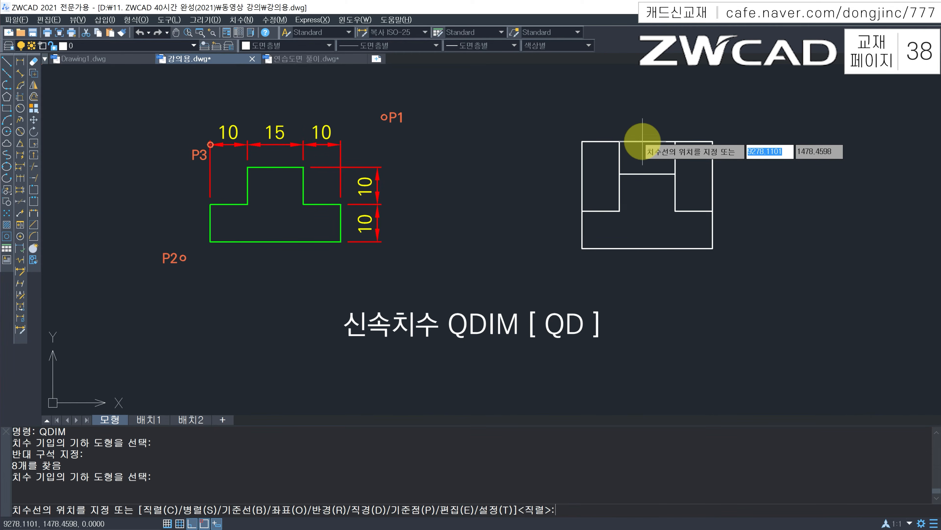
pyautogui.click(647, 146)
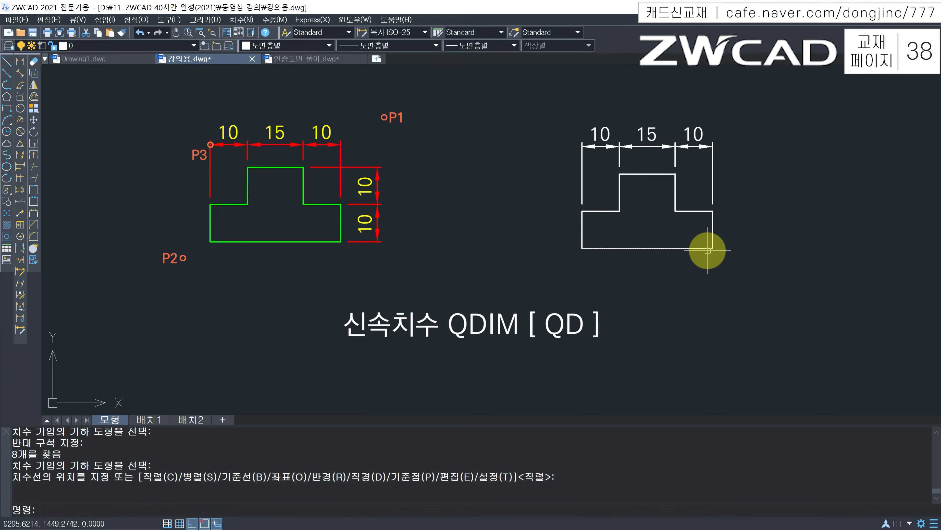
# Quick-dimension the outline with its dimensions, placing vertical 10 and 10 on the right
pyautogui.write('QD')
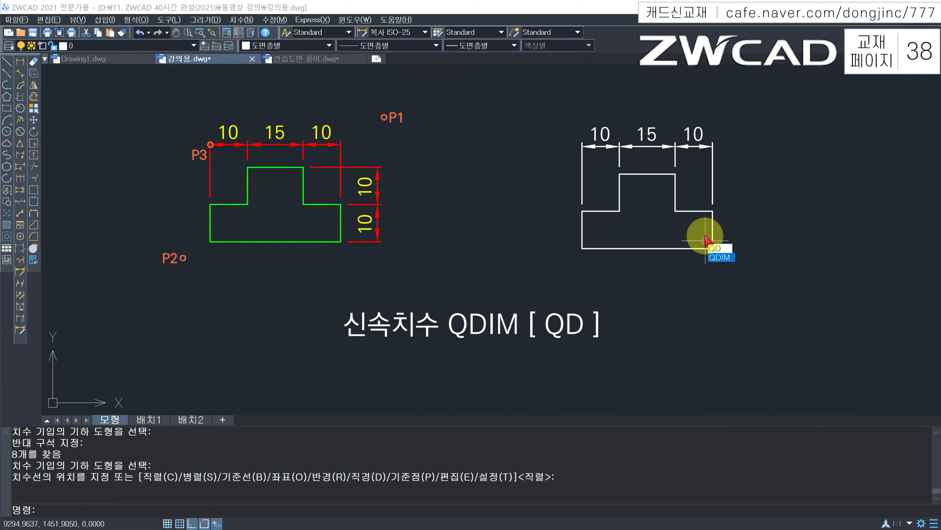
pyautogui.press('Return')
pyautogui.click(783, 112)
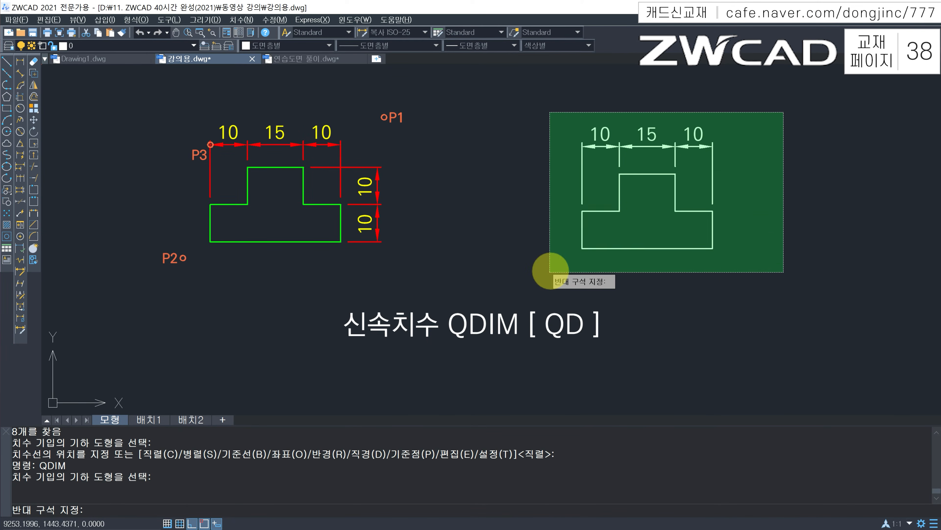
pyautogui.click(550, 272)
pyautogui.press('Return')
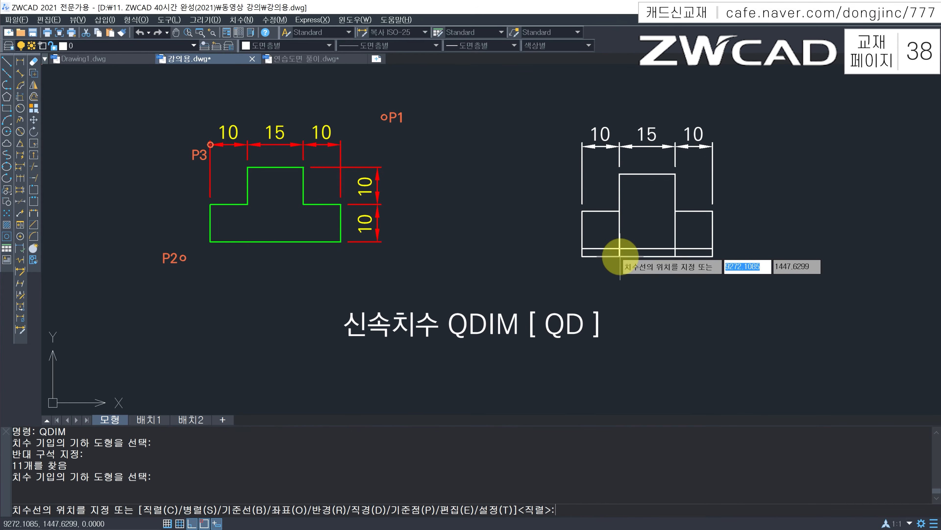
pyautogui.click(785, 208)
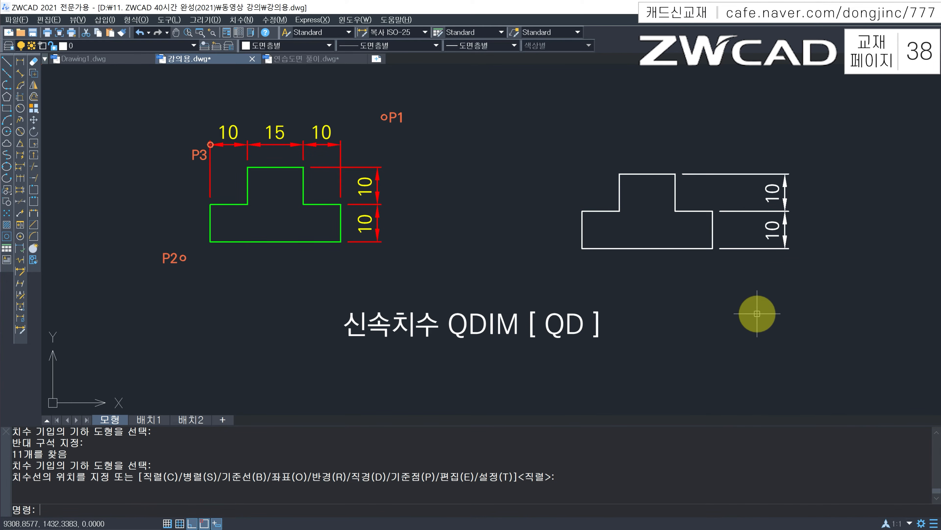
# Quick-dimension the outline again, placing the 10, 15, 10 widths above it
pyautogui.write('QD')
pyautogui.press('Return')
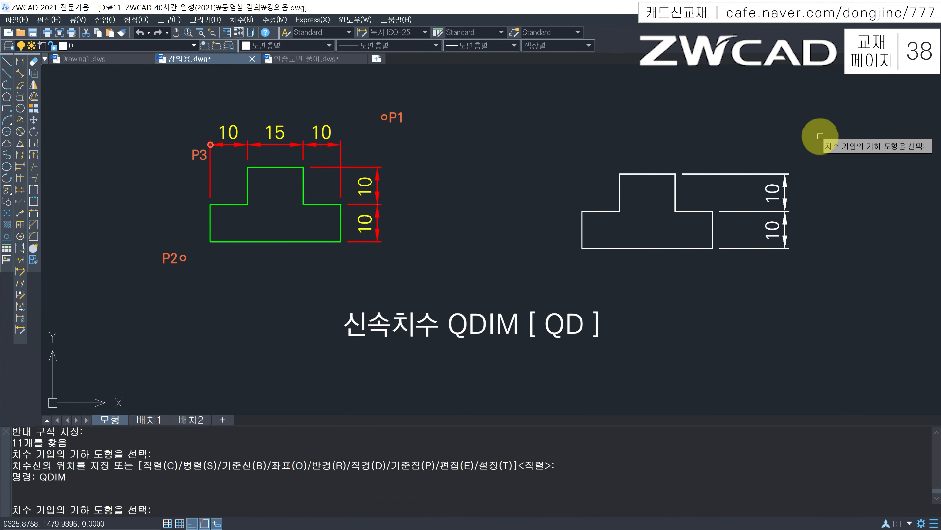
pyautogui.click(821, 136)
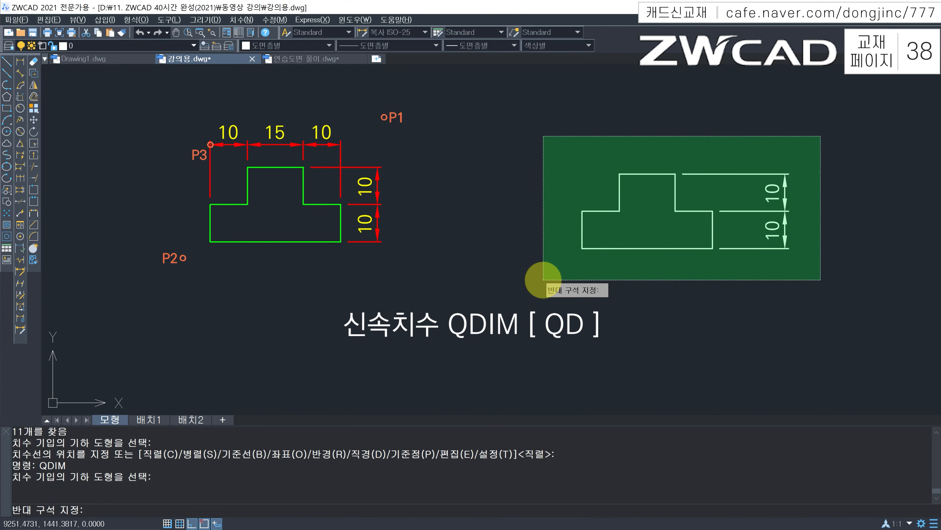
pyautogui.click(543, 279)
pyautogui.press('Return')
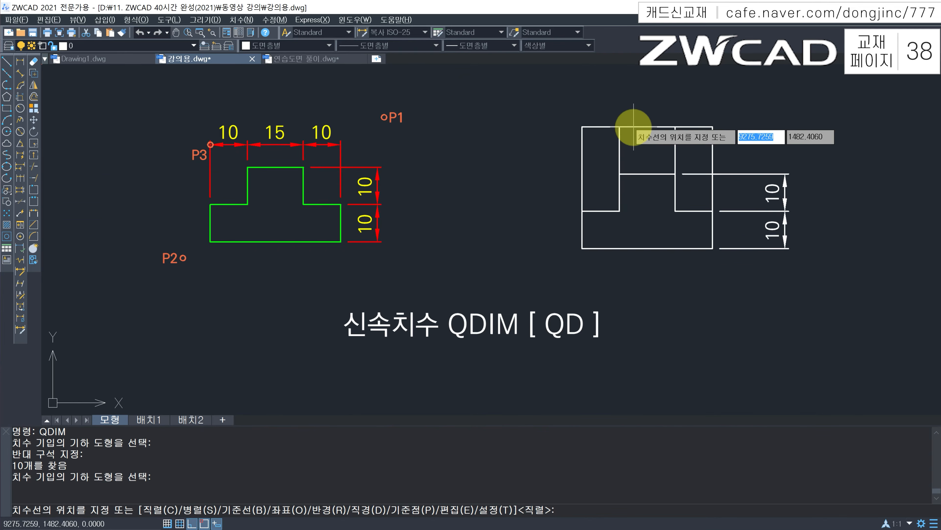
pyautogui.click(632, 136)
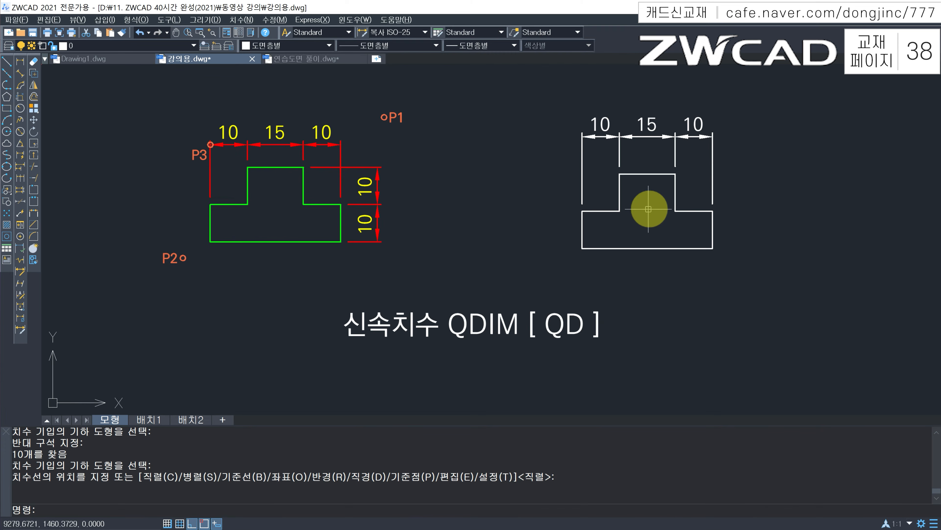
# Quick-dimension the top line and two right-side edges, placing vertical 10 and 10 at the right
pyautogui.write('qd')
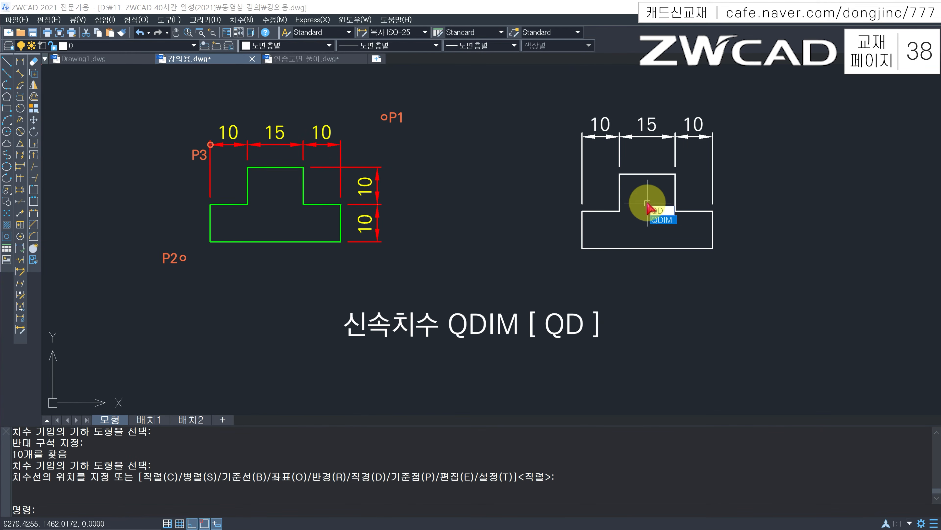
pyautogui.press('Return')
pyautogui.click(653, 160)
pyautogui.click(638, 198)
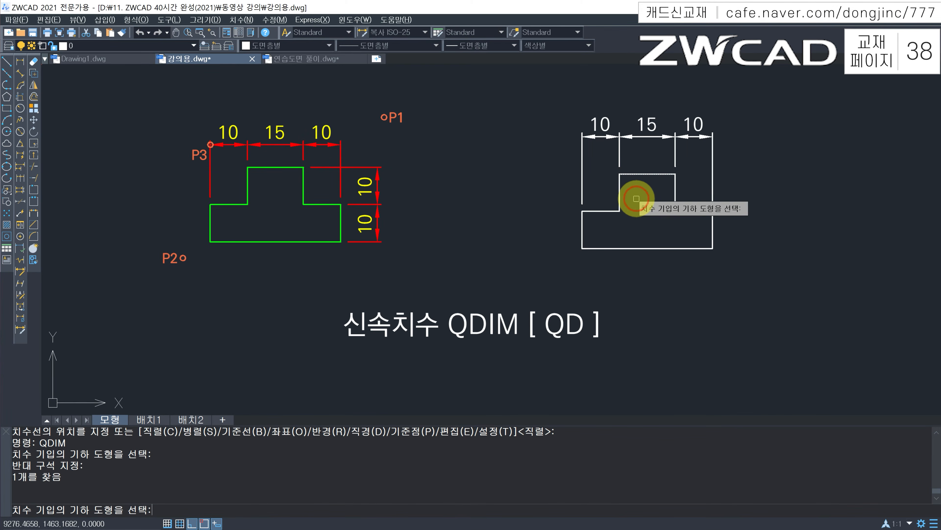
pyautogui.click(692, 193)
pyautogui.click(680, 275)
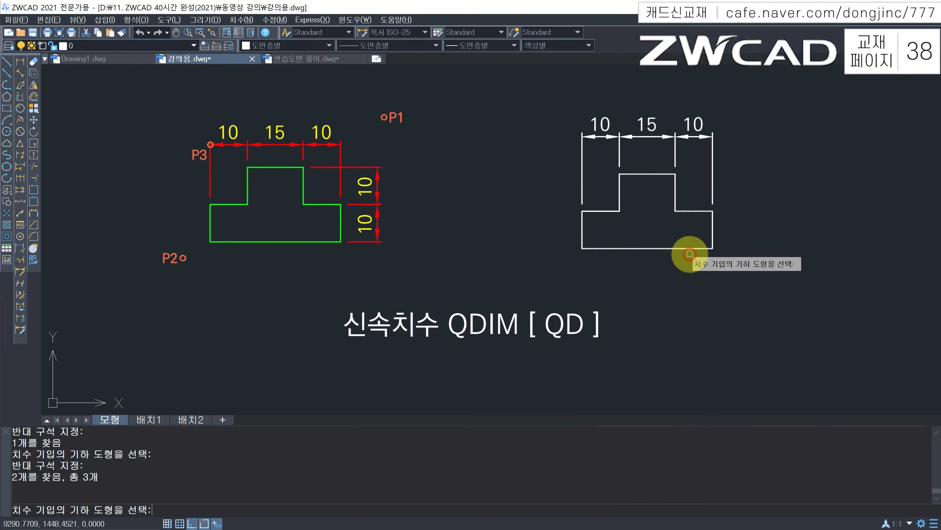
pyautogui.press('Return')
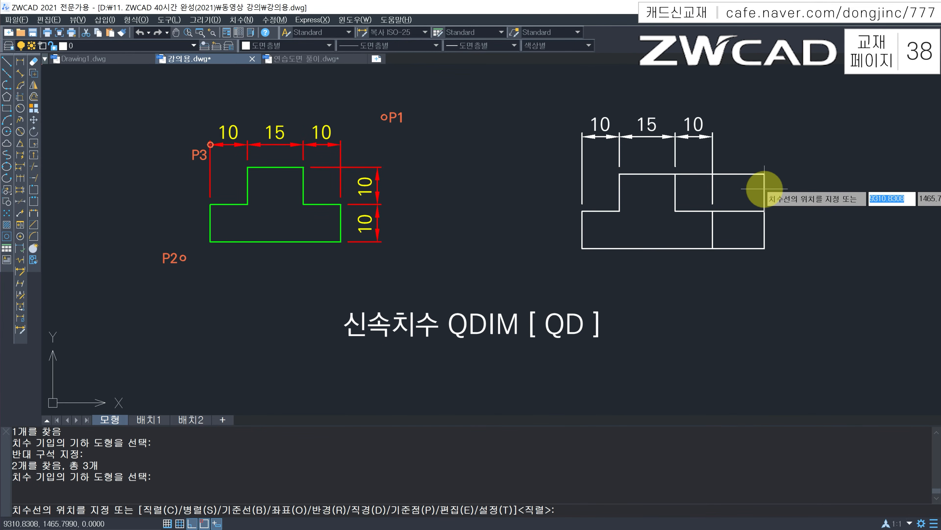
pyautogui.click(764, 188)
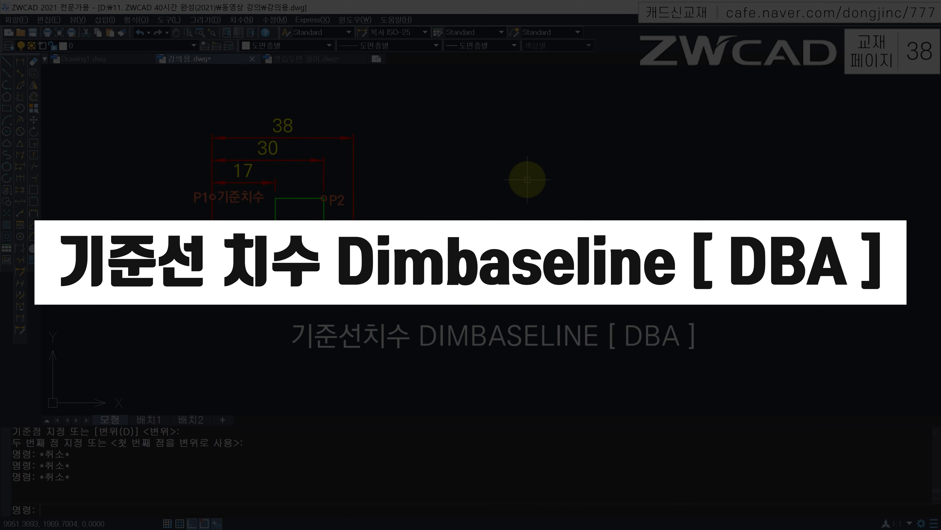
# Trace a closed stepped outline with LINE, corner by corner, right of the green profile
pyautogui.write('L')
pyautogui.press('Return')
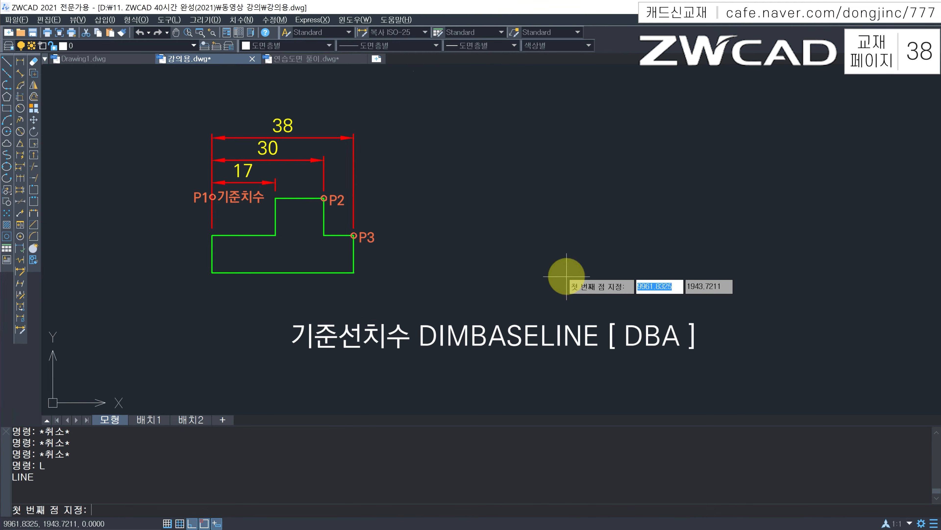
pyautogui.click(581, 276)
pyautogui.click(582, 226)
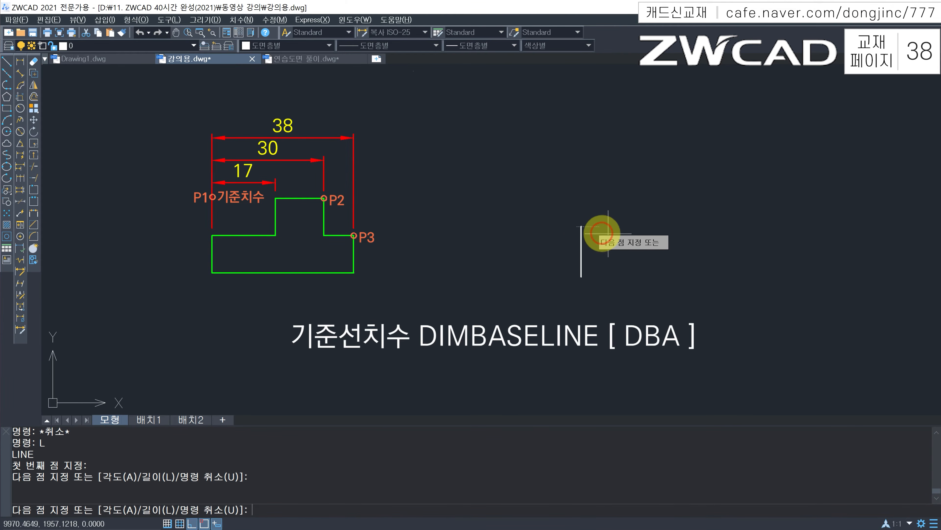
pyautogui.click(649, 226)
pyautogui.click(648, 155)
pyautogui.click(745, 155)
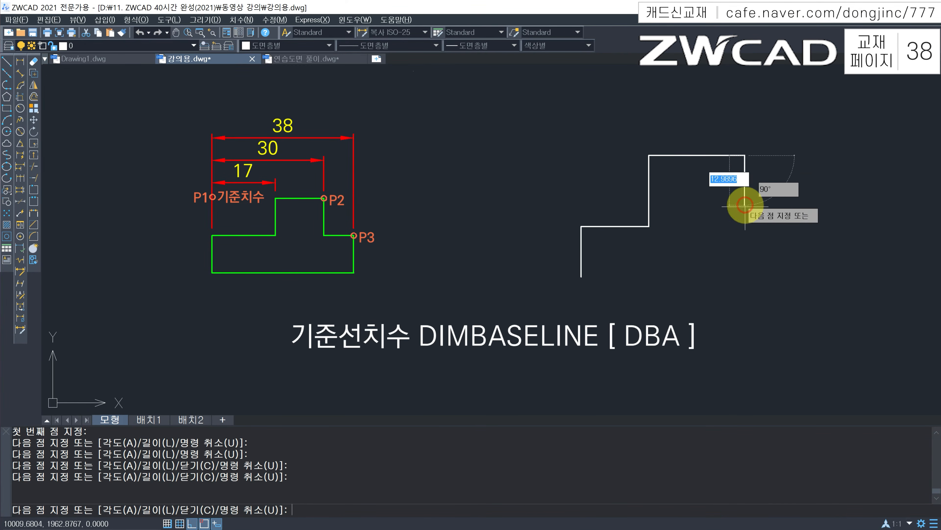
pyautogui.click(745, 217)
pyautogui.click(785, 217)
pyautogui.click(787, 275)
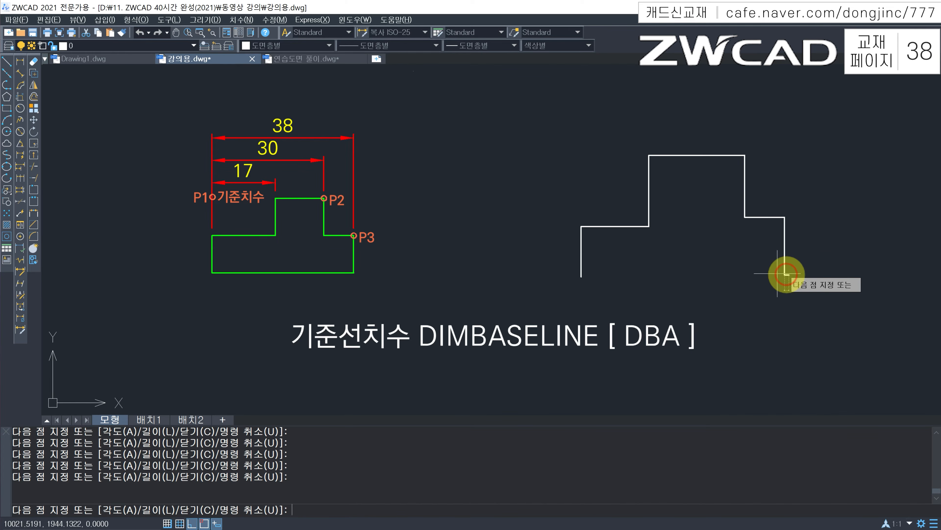
pyautogui.click(582, 277)
pyautogui.press('Escape')
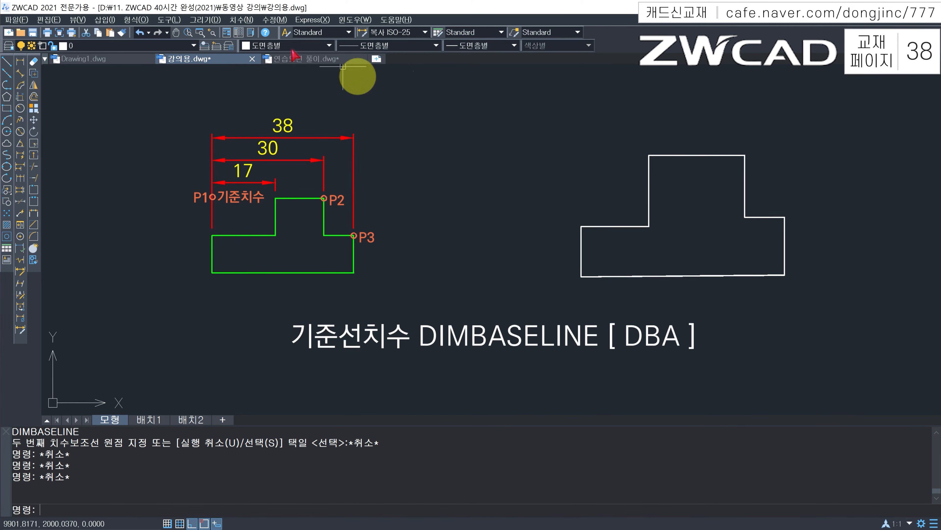
# Add an 18.17 linear dimension from the left corner to the upper block's left corner
pyautogui.click(20, 62)
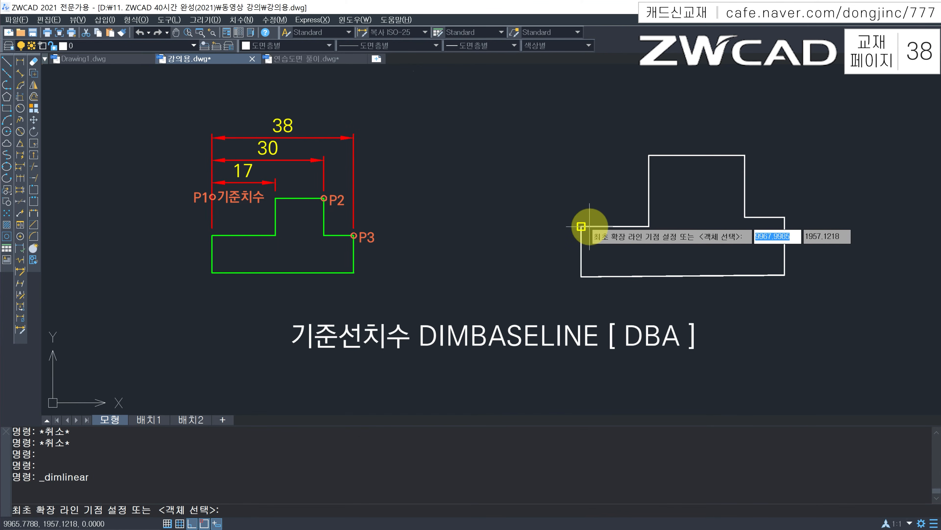
pyautogui.click(581, 226)
pyautogui.click(649, 155)
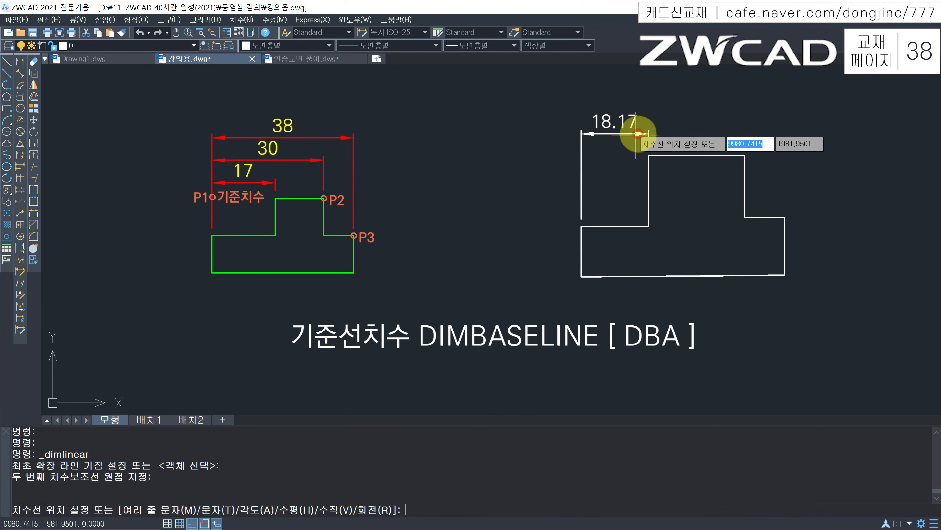
pyautogui.click(628, 143)
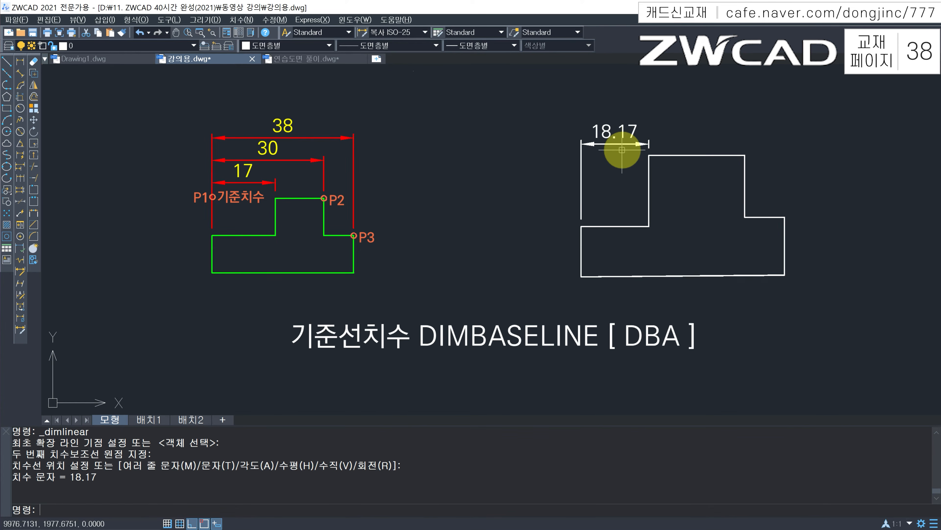
# Add baseline dimensions 43.9, 54.59, 63.71 and 76.38 with DBA from the 18.17 dimension
pyautogui.write('DBA')
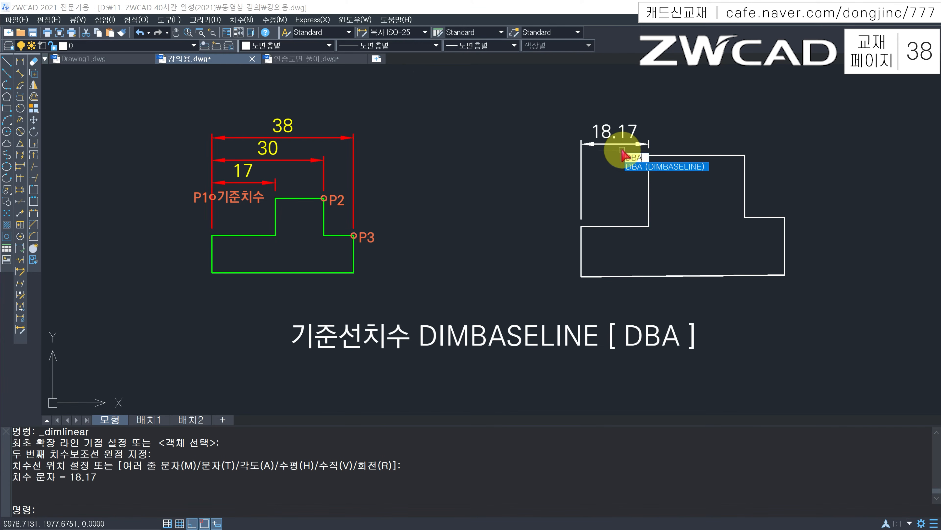
pyautogui.press('Return')
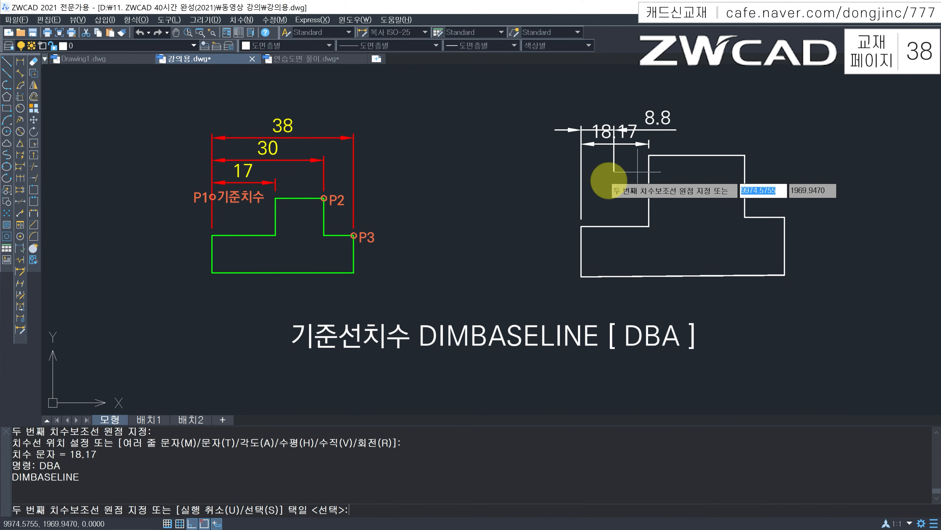
pyautogui.click(744, 155)
pyautogui.click(784, 217)
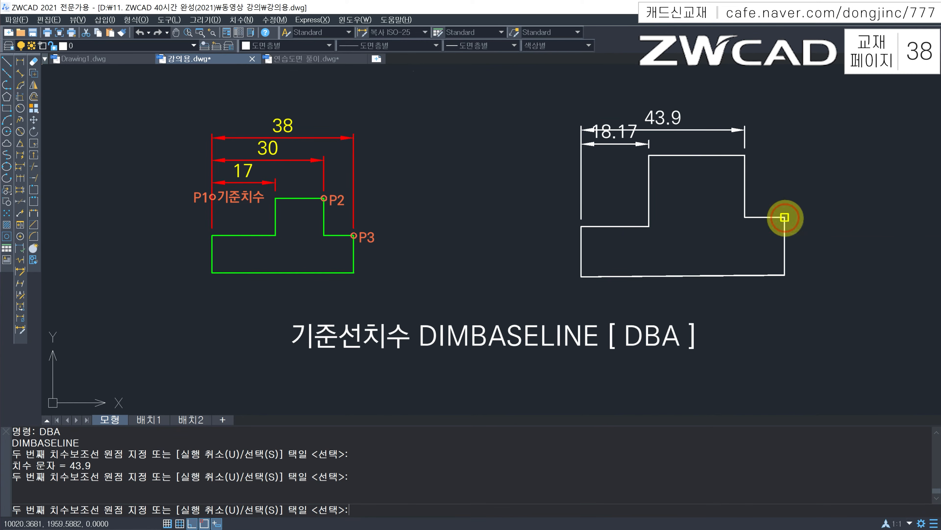
pyautogui.click(819, 188)
pyautogui.click(866, 188)
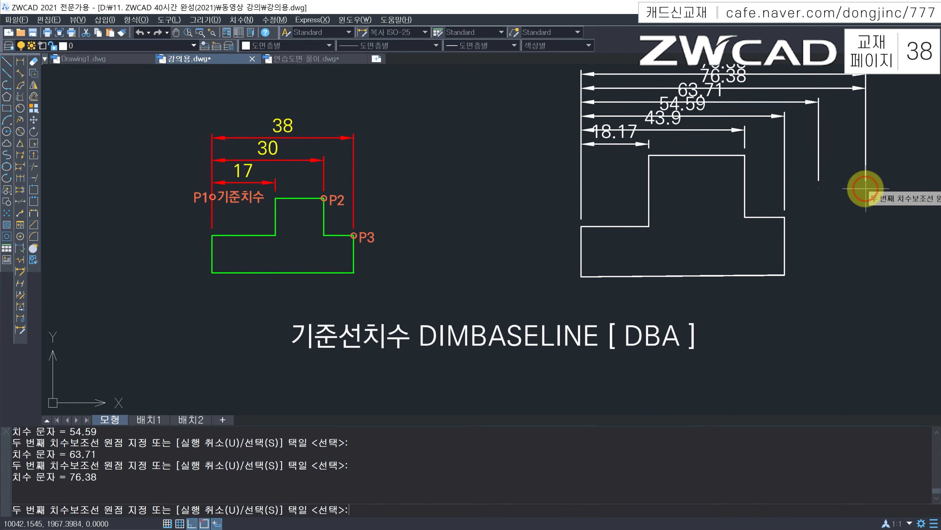
pyautogui.press('Escape')
pyautogui.moveTo(840, 241); pyautogui.dragTo(817, 278, button='middle')
pyautogui.press('Escape')
pyautogui.press('Escape')
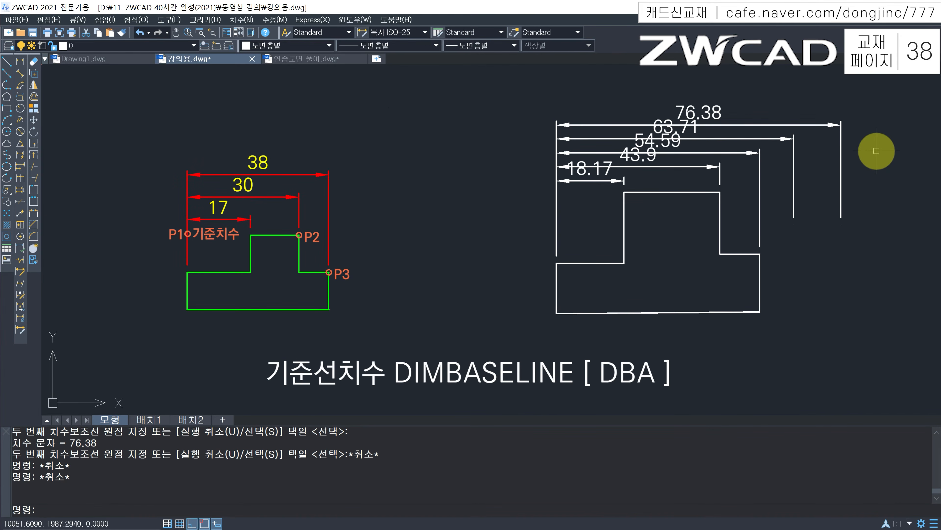
# Crossing-select the larger stacked baseline dimensions and erase them
pyautogui.click(876, 149)
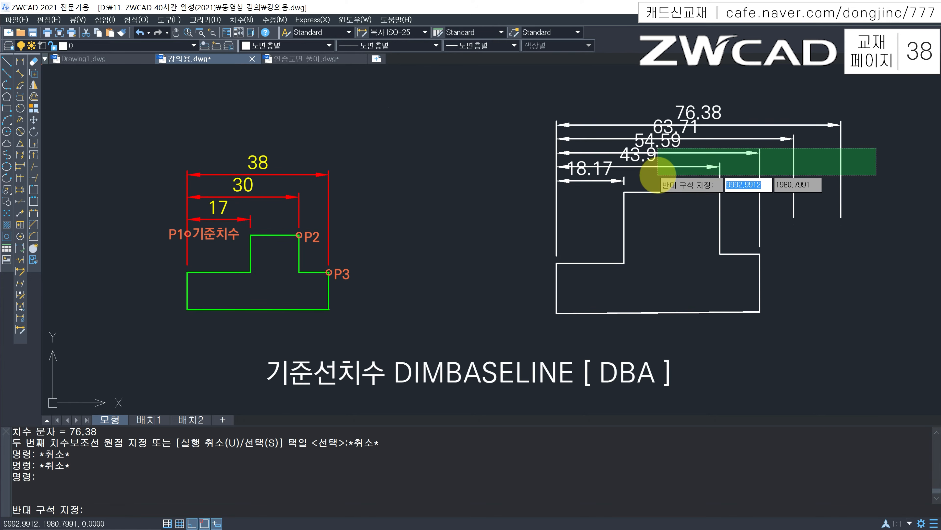
pyautogui.click(658, 175)
pyautogui.write('E')
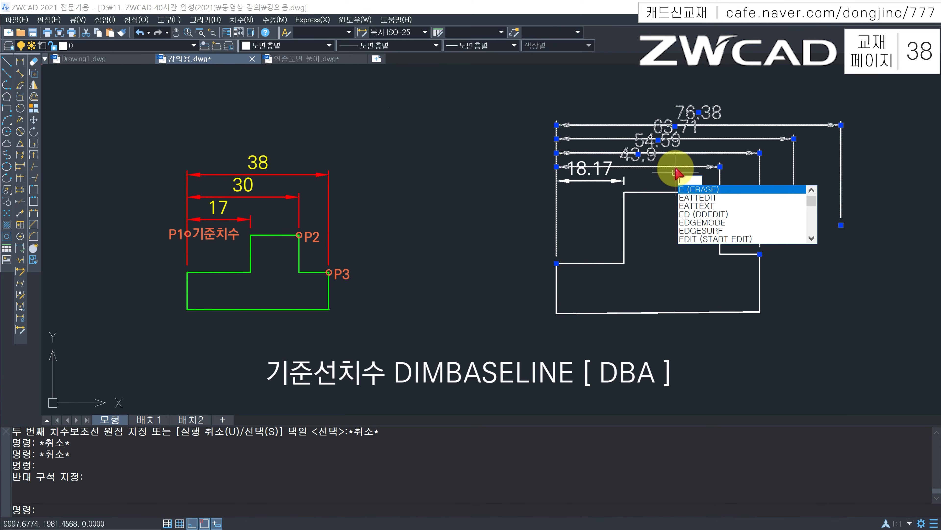
pyautogui.press('Return')
pyautogui.press('Escape')
pyautogui.press('Escape')
# Add baseline dimensions 25.73, 41.02 and 55.82 using the 18.17 dimension as base
pyautogui.write('DBA')
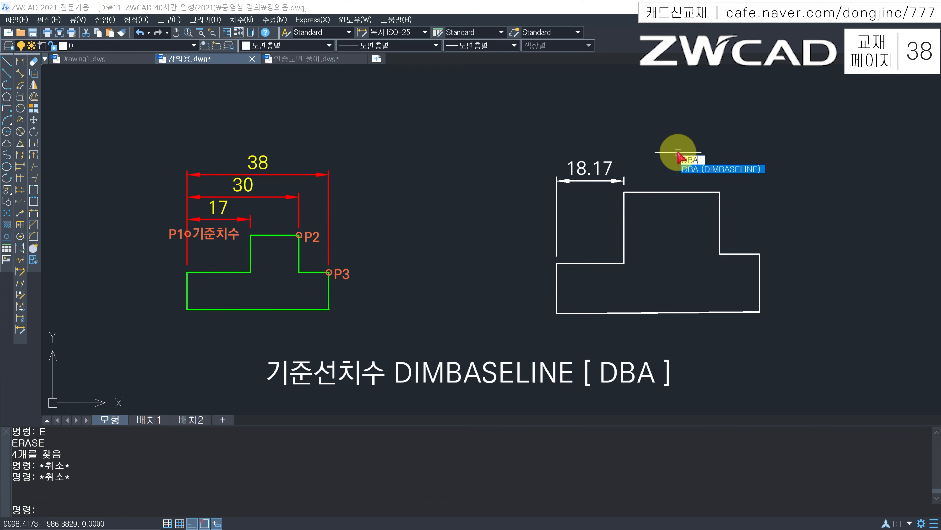
pyautogui.press('Return')
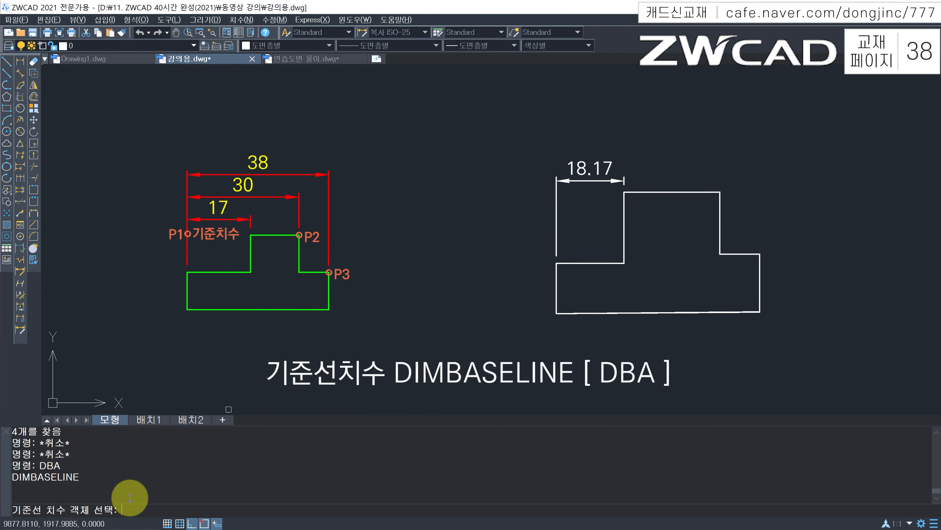
pyautogui.click(625, 180)
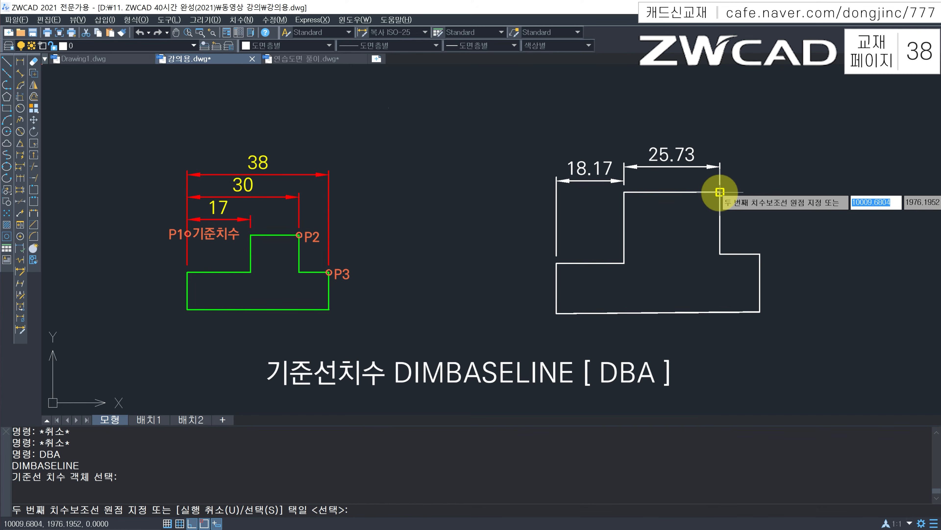
pyautogui.click(720, 192)
pyautogui.click(777, 193)
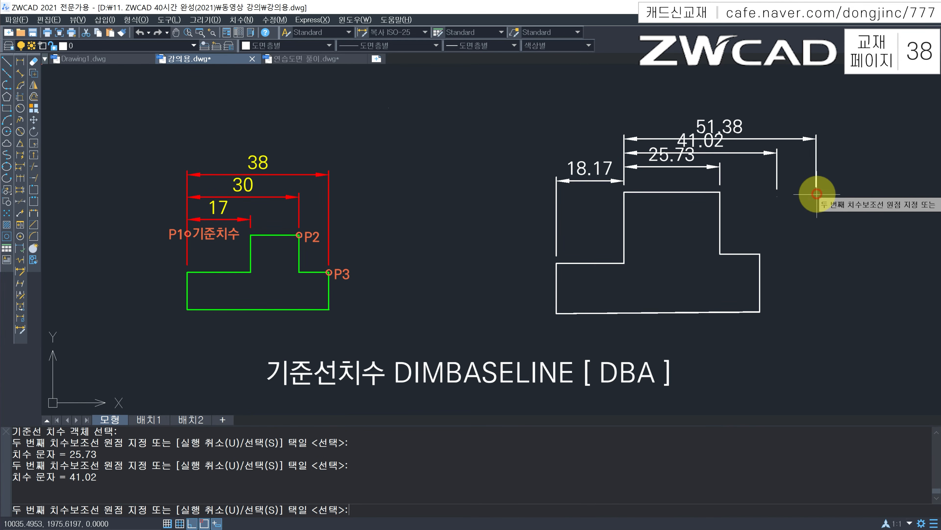
pyautogui.click(832, 194)
pyautogui.press('Escape')
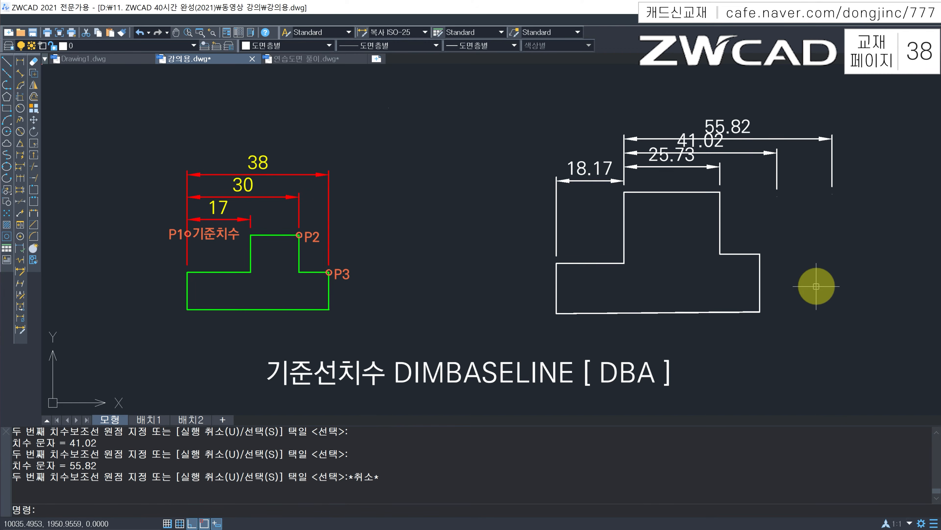
pyautogui.write('DBA')
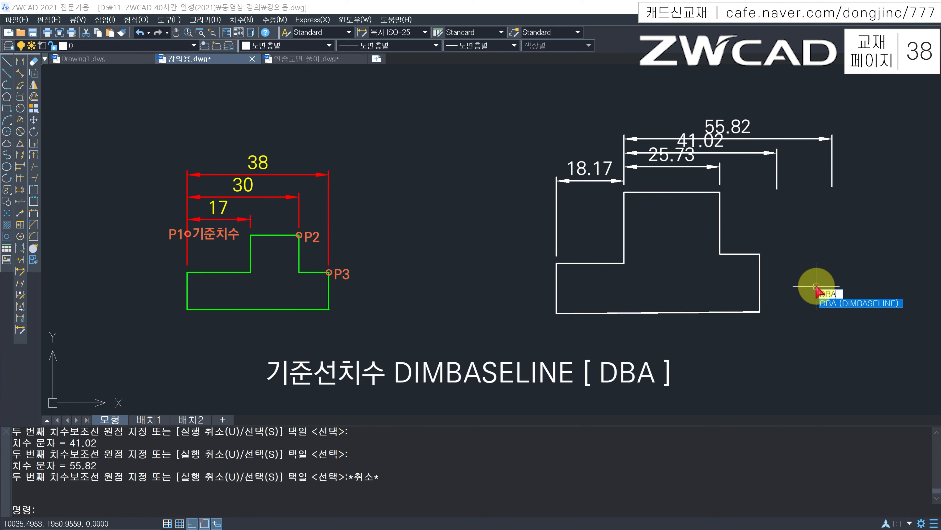
# Using the 55.82 dimension as base, add baselines 89.94, 100.14 and 109.75 leftward
pyautogui.press('Return')
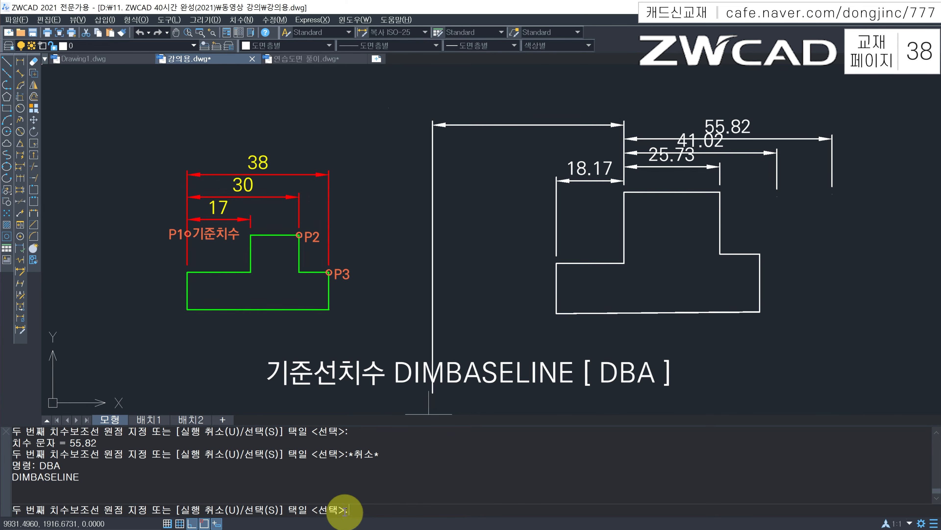
pyautogui.press('Return')
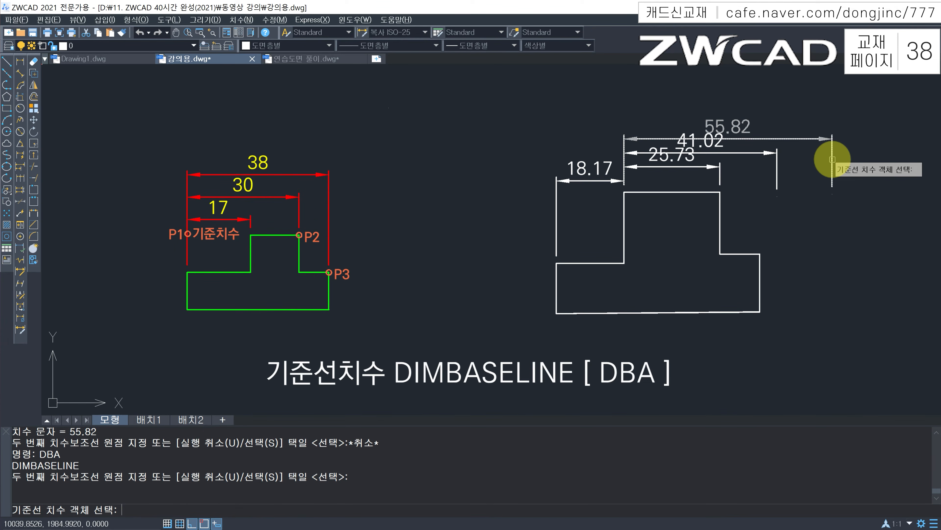
pyautogui.click(833, 159)
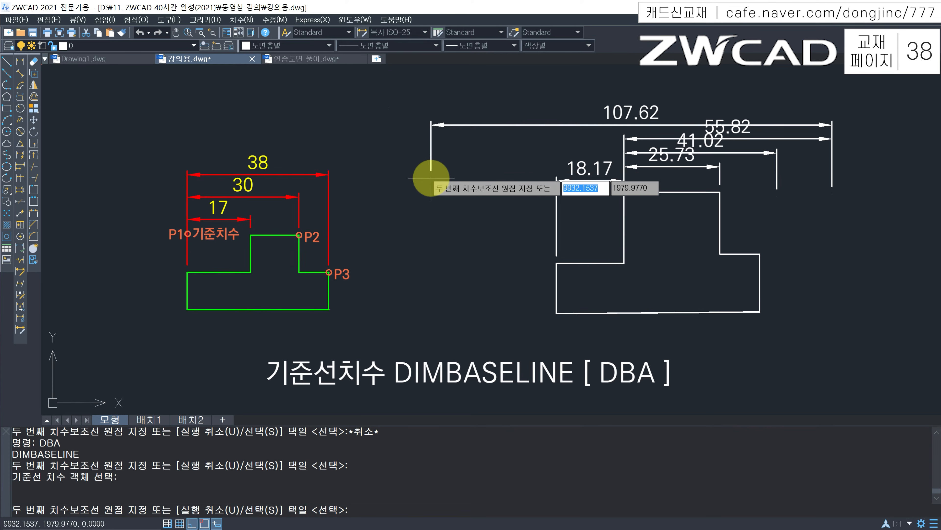
pyautogui.click(496, 178)
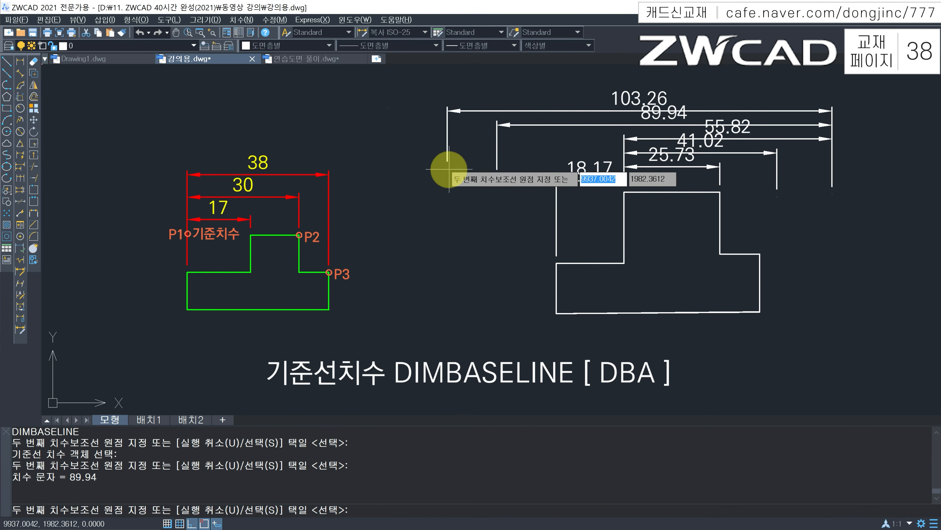
pyautogui.click(459, 167)
pyautogui.click(423, 162)
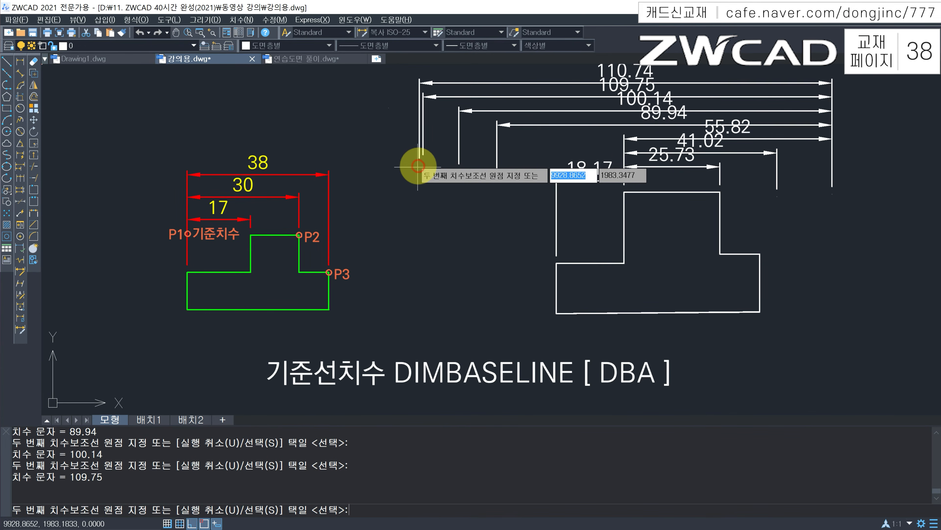
pyautogui.press('Escape')
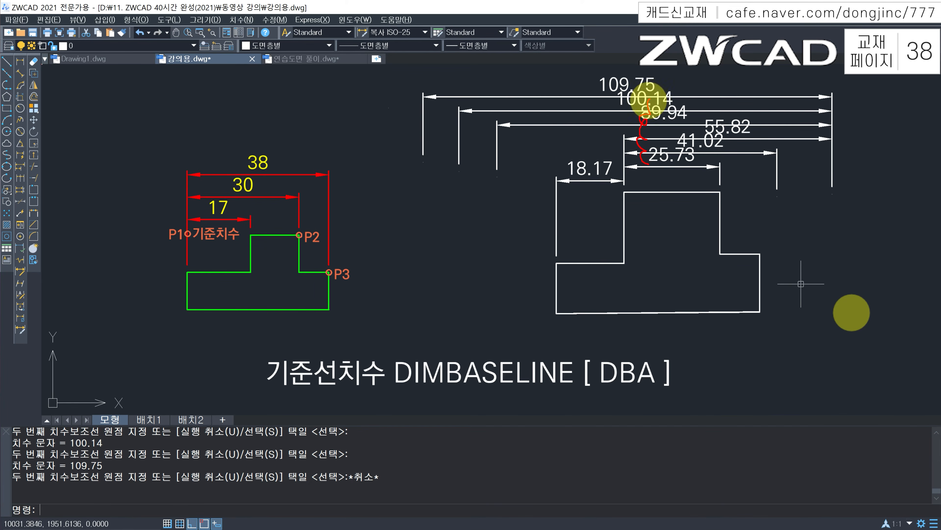
# Erase the six stacked baseline dimensions and the 18.17 dimension from the stepped outline
pyautogui.press('Escape')
pyautogui.press('Escape')
pyautogui.click(877, 115)
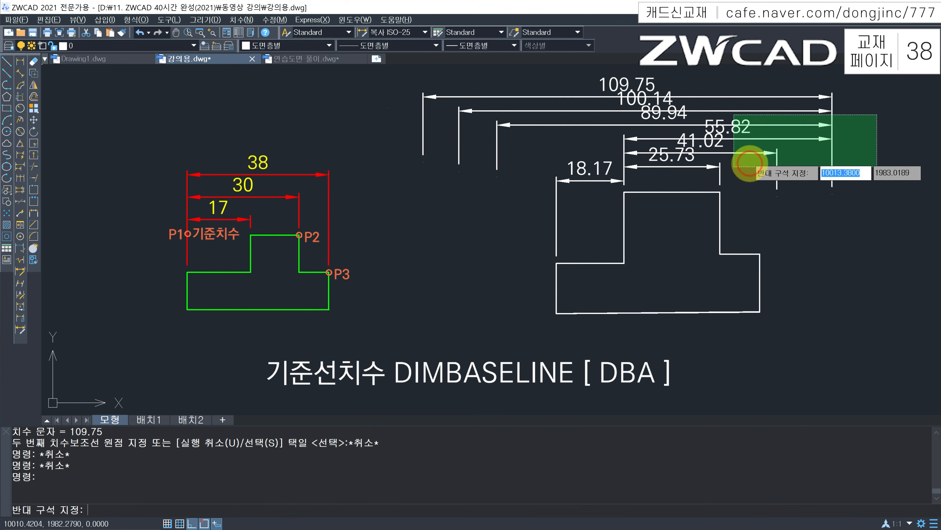
pyautogui.click(693, 171)
pyautogui.write('e')
pyautogui.press('Return')
pyautogui.click(622, 118)
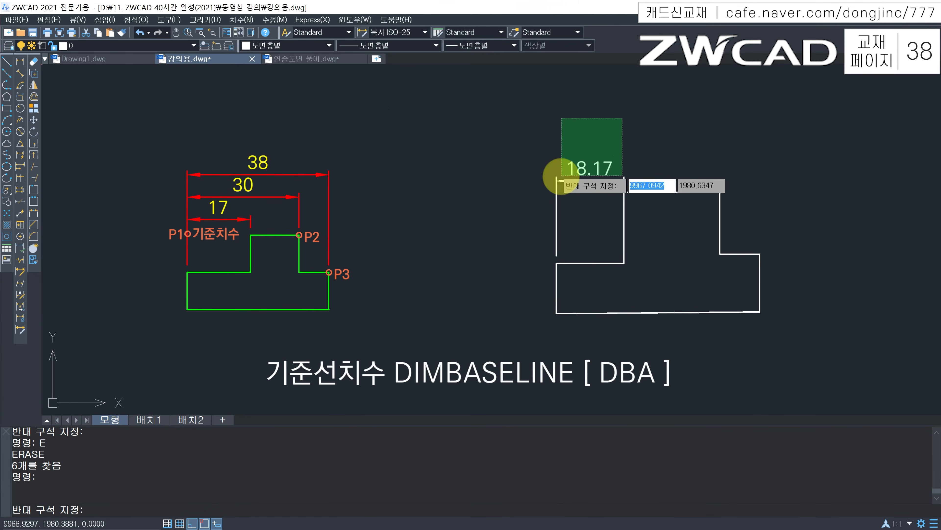
pyautogui.click(561, 177)
pyautogui.write('e')
pyautogui.press('Return')
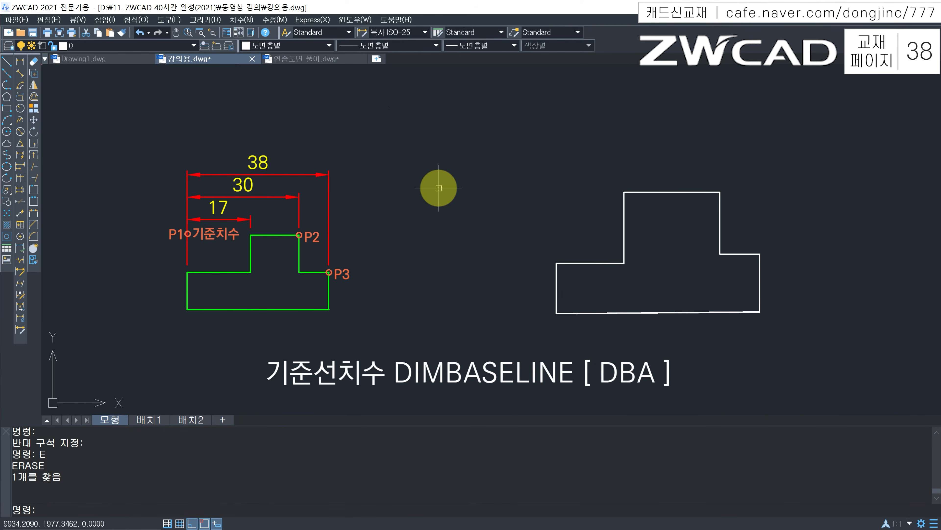
pyautogui.press('Escape')
# Review the Lines settings of the 복사 ISO-25 dimension style, then close the Dimension Style Manager
pyautogui.write('d')
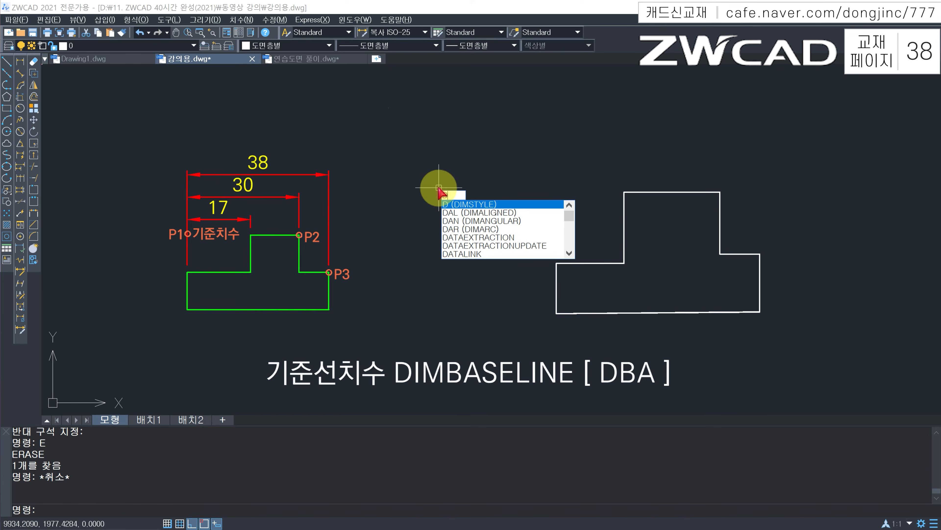
pyautogui.press('Return')
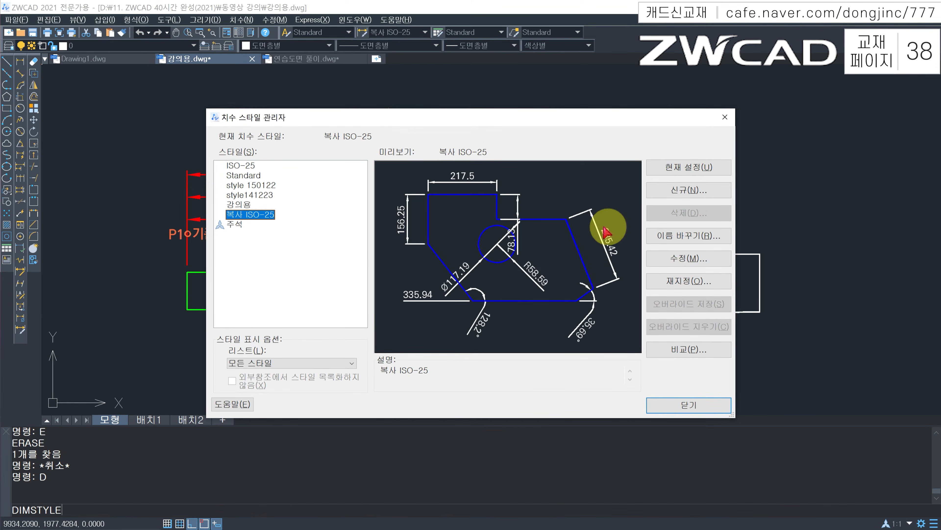
pyautogui.click(675, 261)
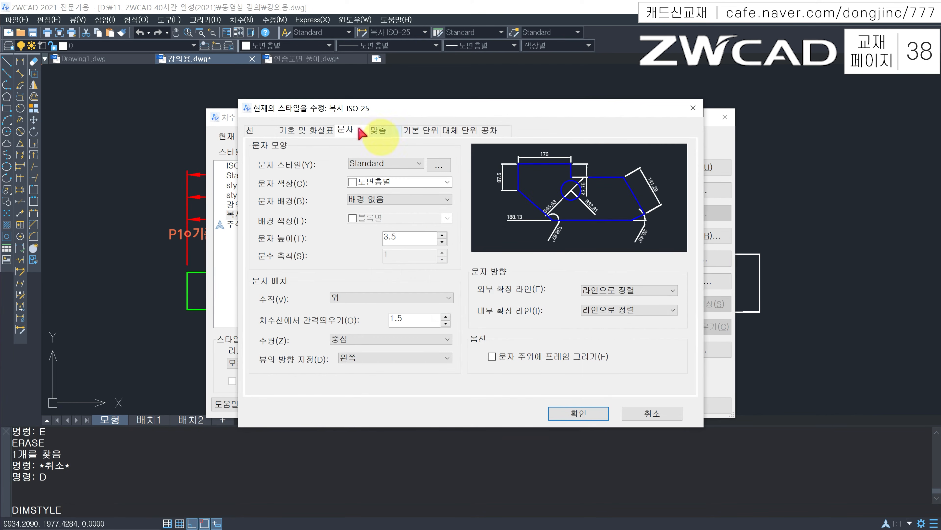
pyautogui.click(252, 131)
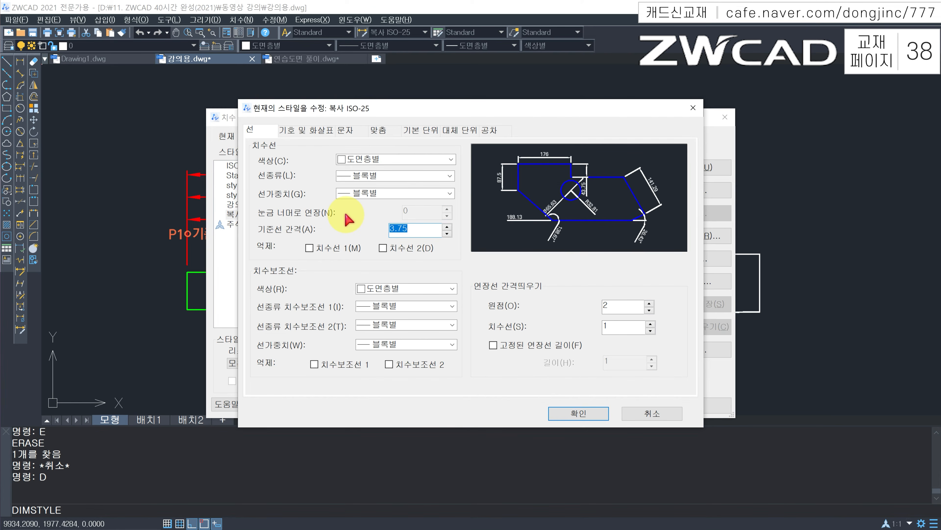
pyautogui.click(558, 414)
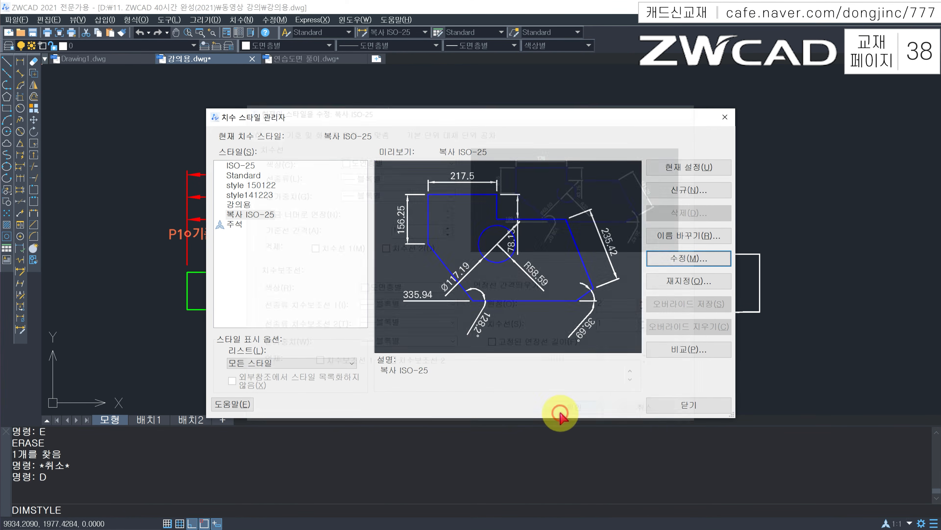
pyautogui.click(669, 406)
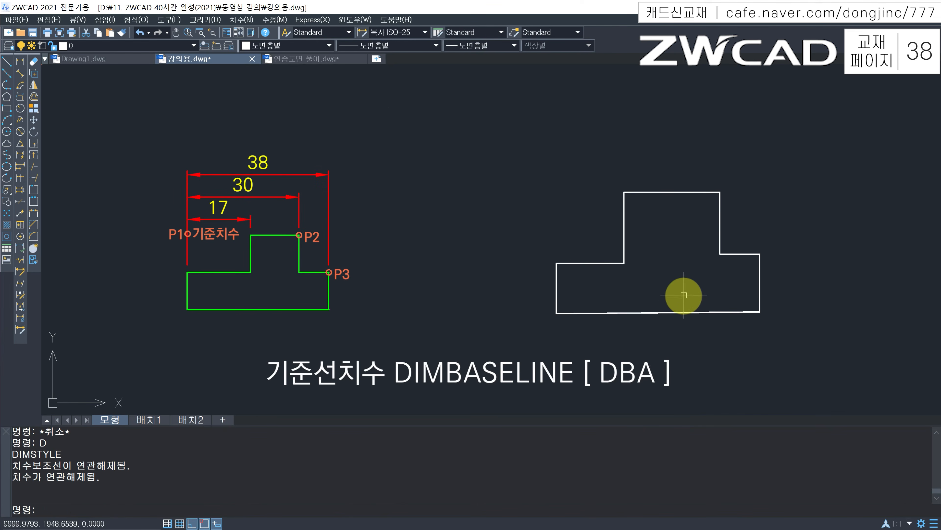
# Add an 18.17 linear dimension from the shape's left corner to the raised block's corner
pyautogui.press('Escape')
pyautogui.press('Escape')
pyautogui.write('DLI')
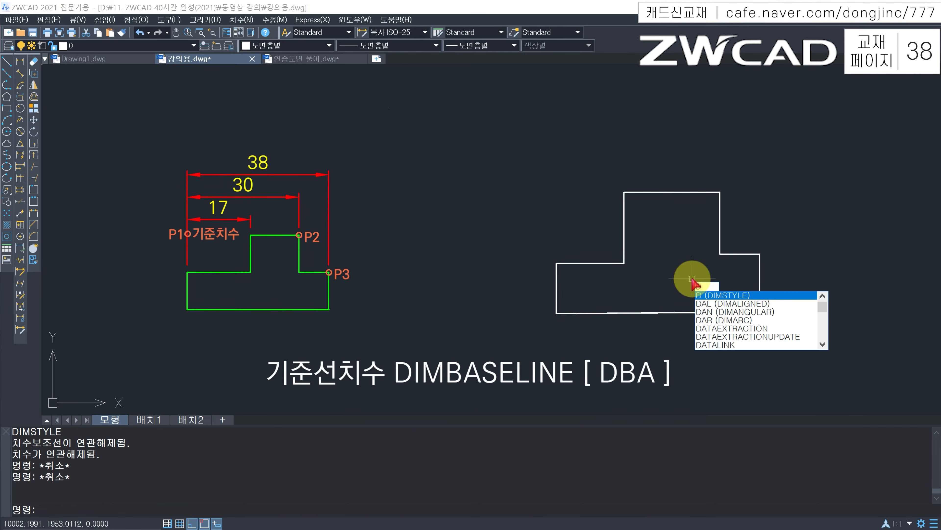
pyautogui.press('Return')
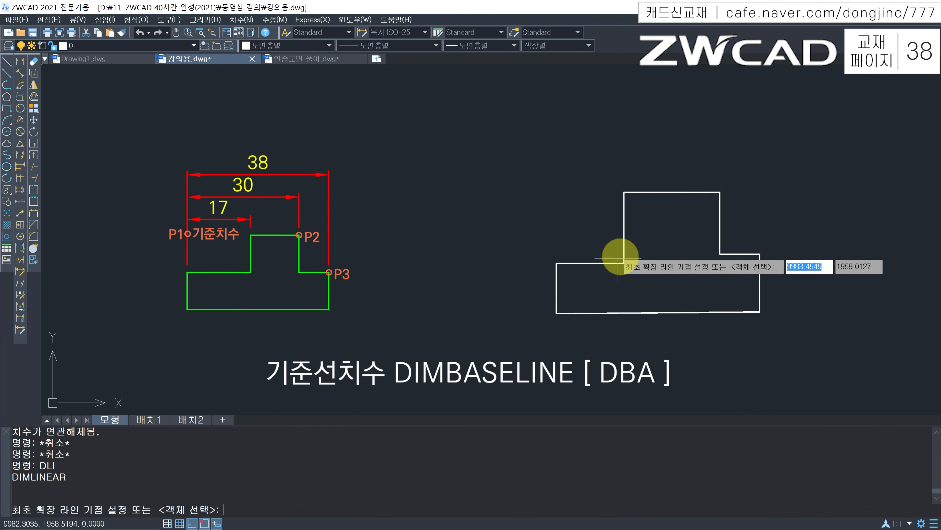
pyautogui.click(556, 263)
pyautogui.click(625, 193)
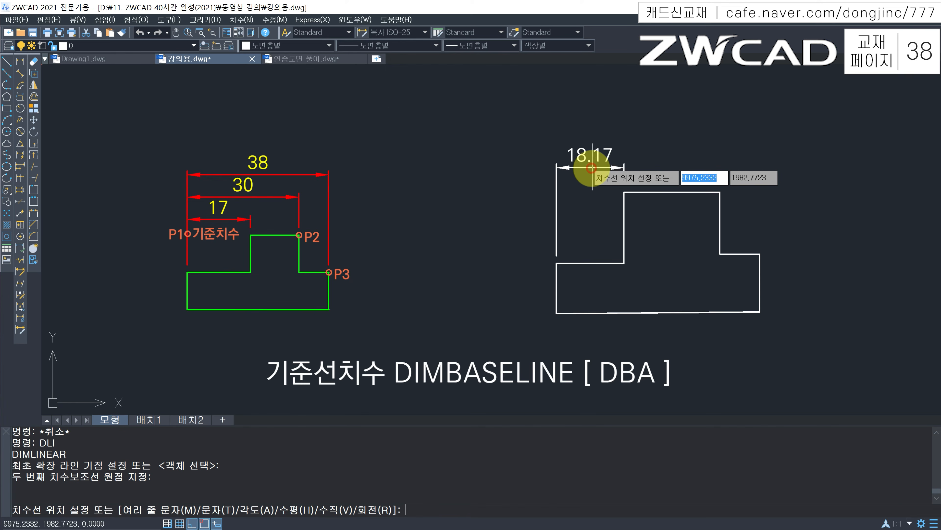
pyautogui.click(618, 169)
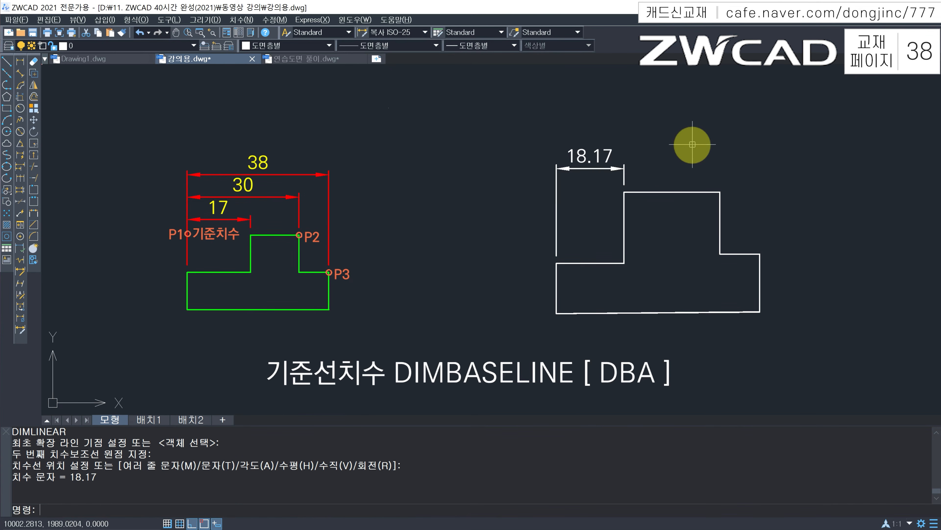
# Add baseline dimensions 43.9 and 54.84 to the step corner and right edge
pyautogui.write('DBA')
pyautogui.press('Return')
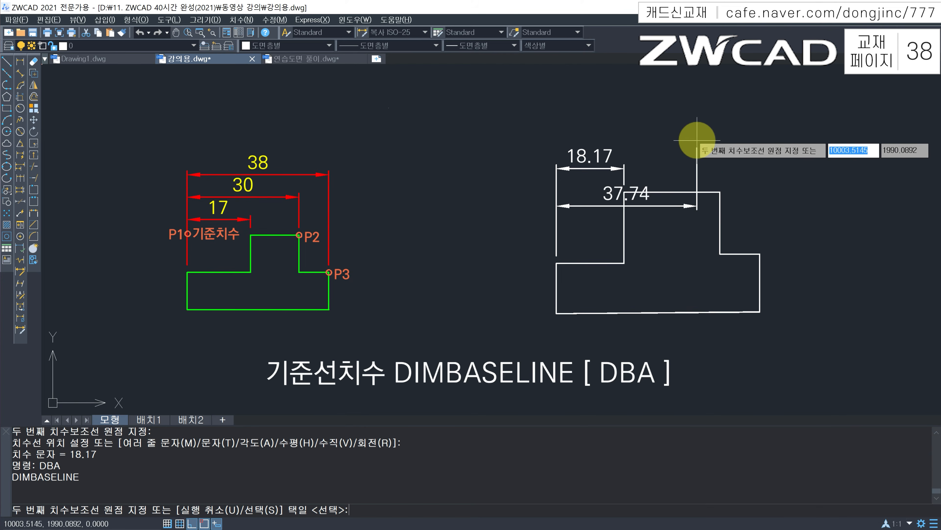
pyautogui.click(719, 191)
pyautogui.click(761, 190)
pyautogui.press('Escape')
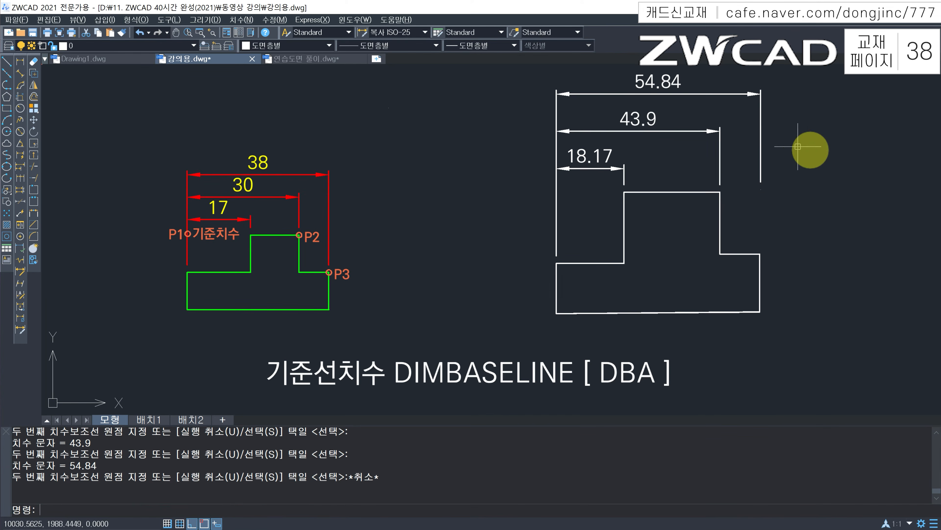
# Open the Dimension Style Manager and close it without changes
pyautogui.hotkey('ctrl', '2')
pyautogui.moveTo(557, 165)
pyautogui.mouseDown()
pyautogui.moveTo(543, 157)
pyautogui.moveTo(562, 100)
pyautogui.mouseUp()
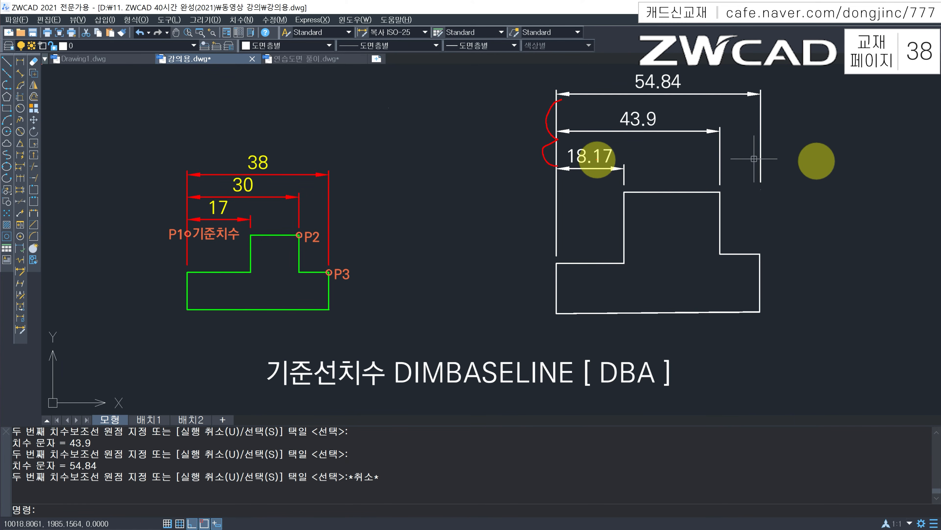
pyautogui.press('Escape')
pyautogui.write('d')
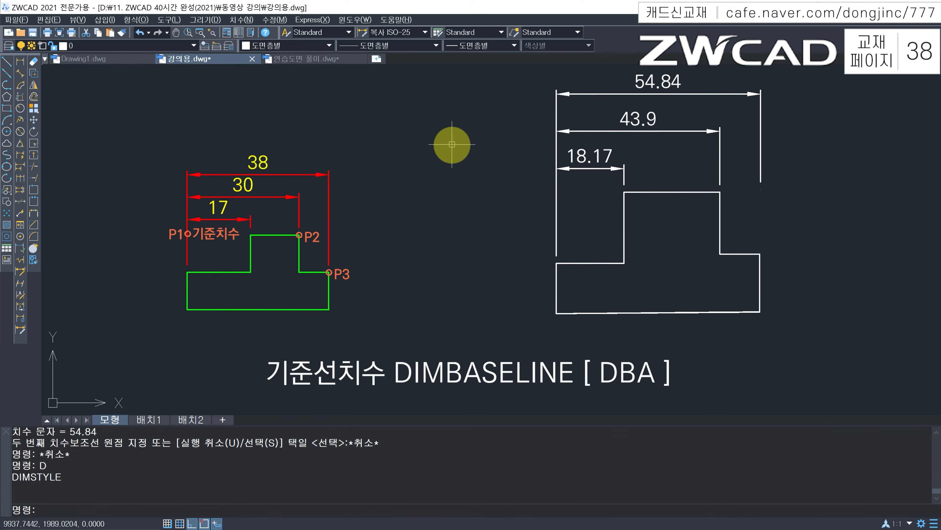
pyautogui.press('Return')
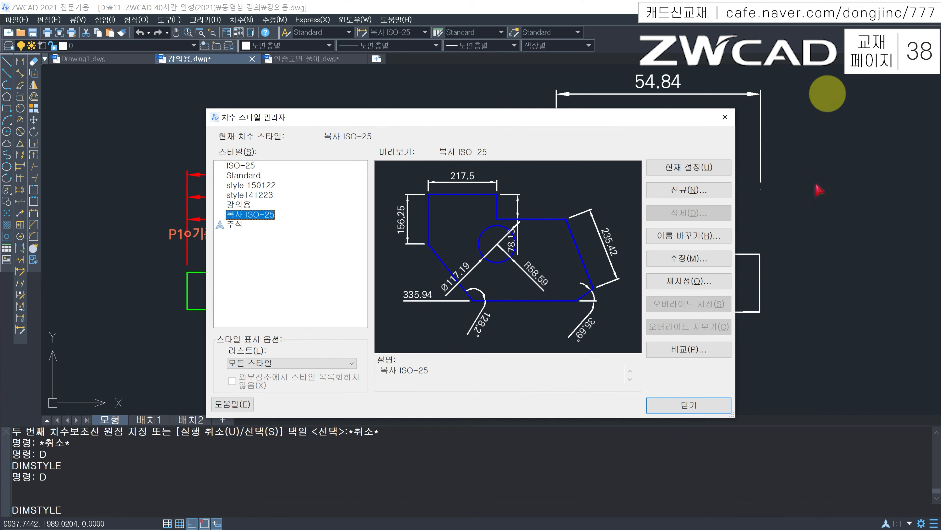
pyautogui.click(667, 404)
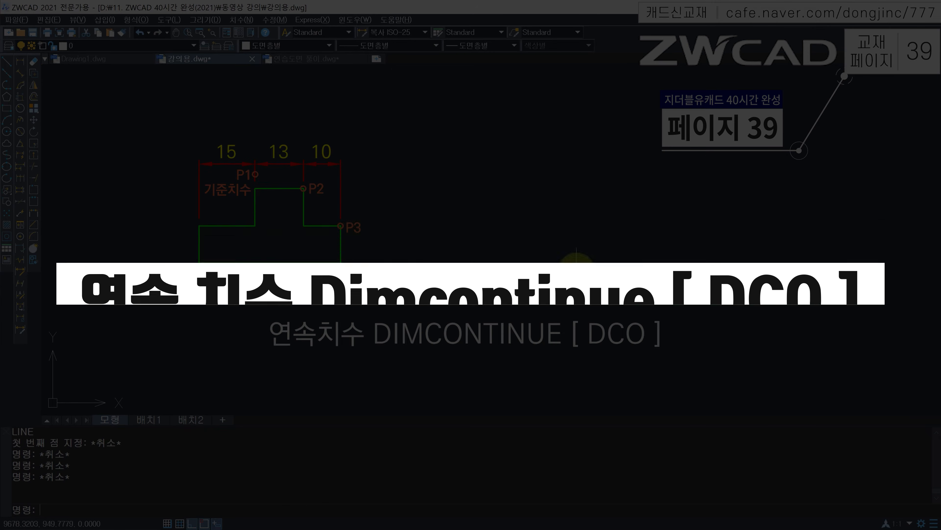
# Draw a closed stepped outline with lines, including a raised centre block, beside the green profile
pyautogui.press('Escape')
pyautogui.write('L')
pyautogui.press('Return')
pyautogui.click(529, 247)
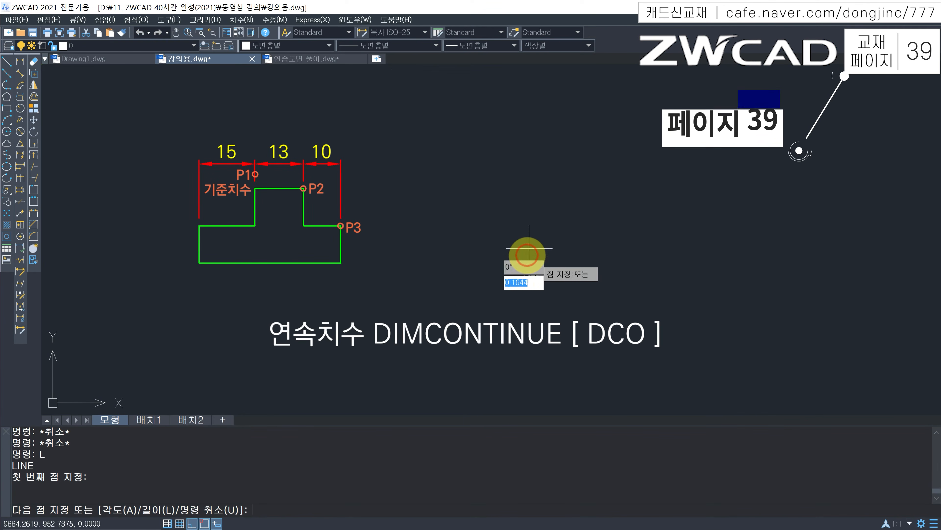
pyautogui.click(524, 219)
pyautogui.click(590, 219)
pyautogui.click(590, 172)
pyautogui.click(659, 177)
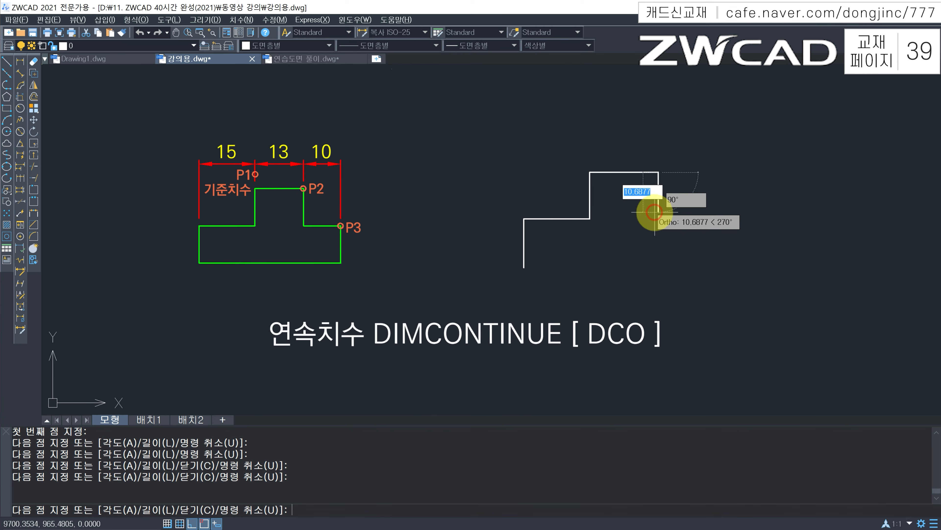
pyautogui.click(656, 219)
pyautogui.click(699, 221)
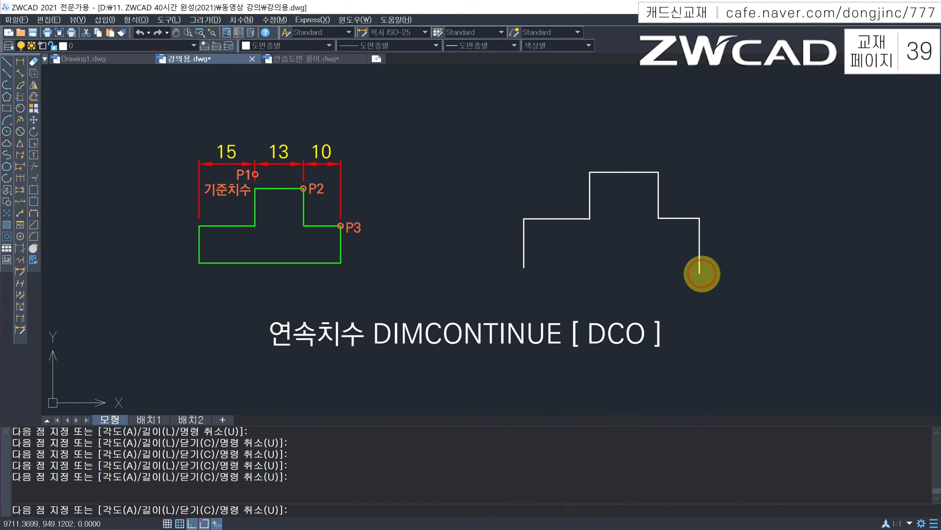
pyautogui.click(699, 272)
pyautogui.click(524, 267)
pyautogui.press('Escape')
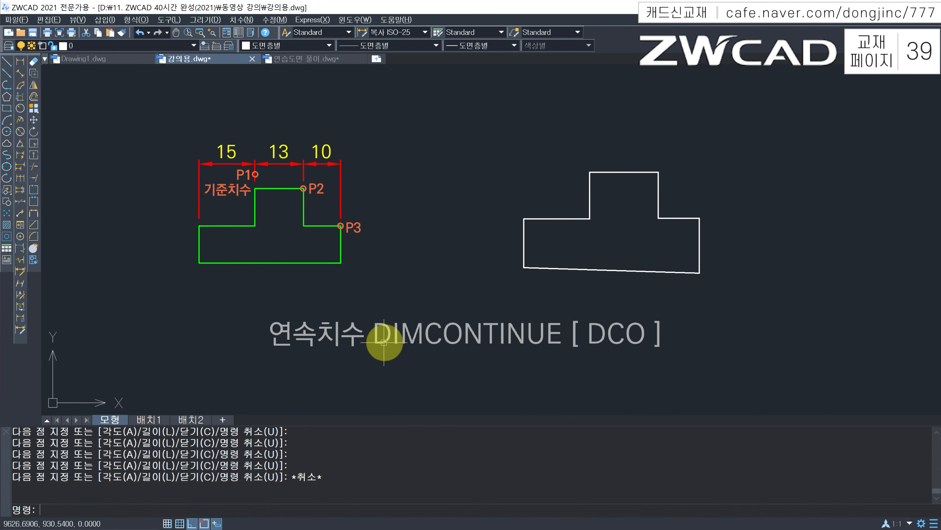
# Start the DCO continued-dimension command and cancel it
pyautogui.write('DCO')
pyautogui.press('Return')
pyautogui.press('Escape')
pyautogui.press('Escape')
pyautogui.press('Escape')
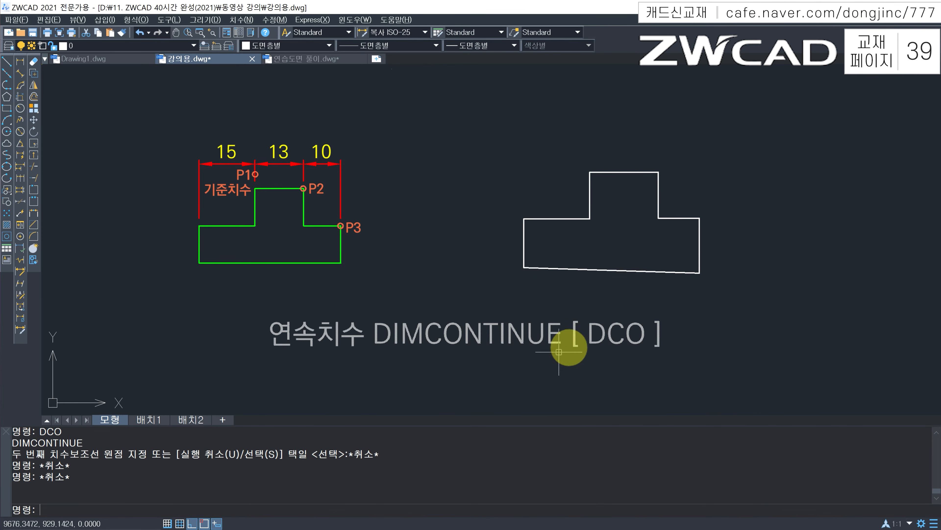
pyautogui.press('Escape')
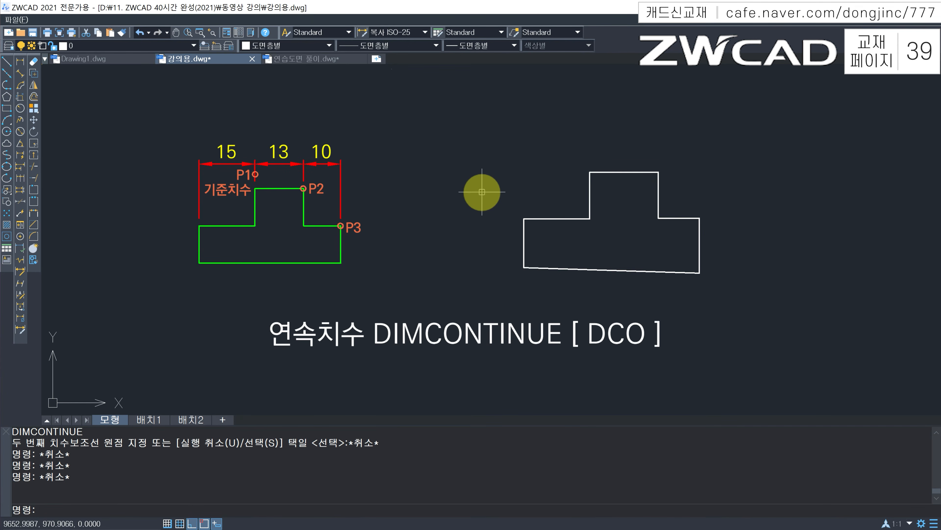
# Add a 17.68 linear dimension from the lower block's left corner to the raised block's corner
pyautogui.write('DLI')
pyautogui.press('Return')
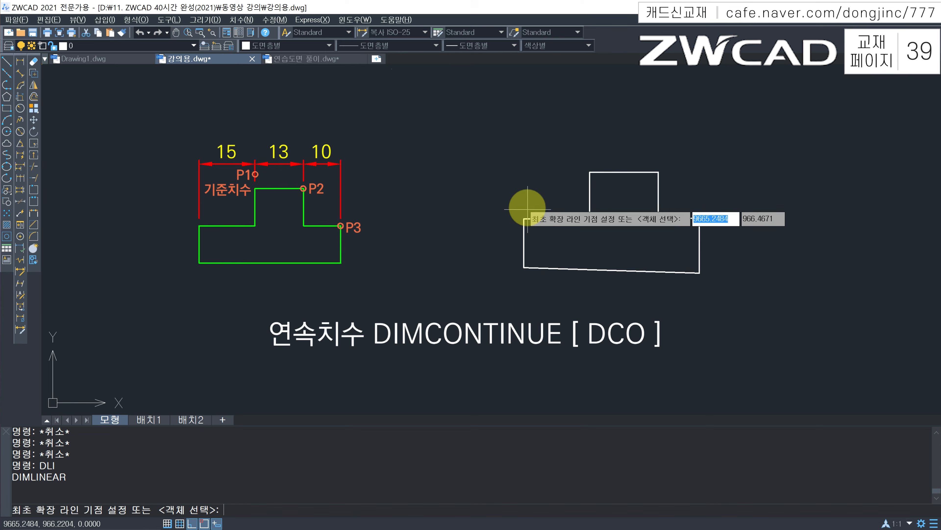
pyautogui.click(523, 218)
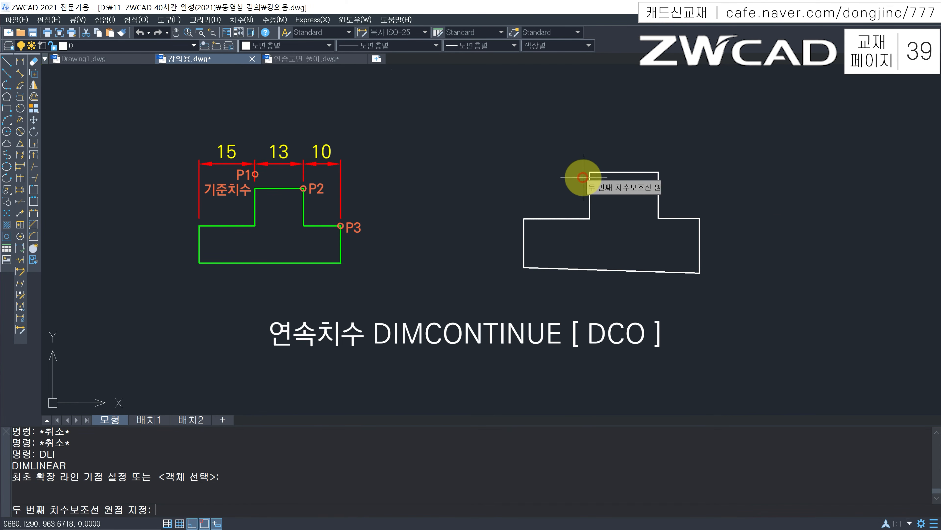
pyautogui.click(590, 172)
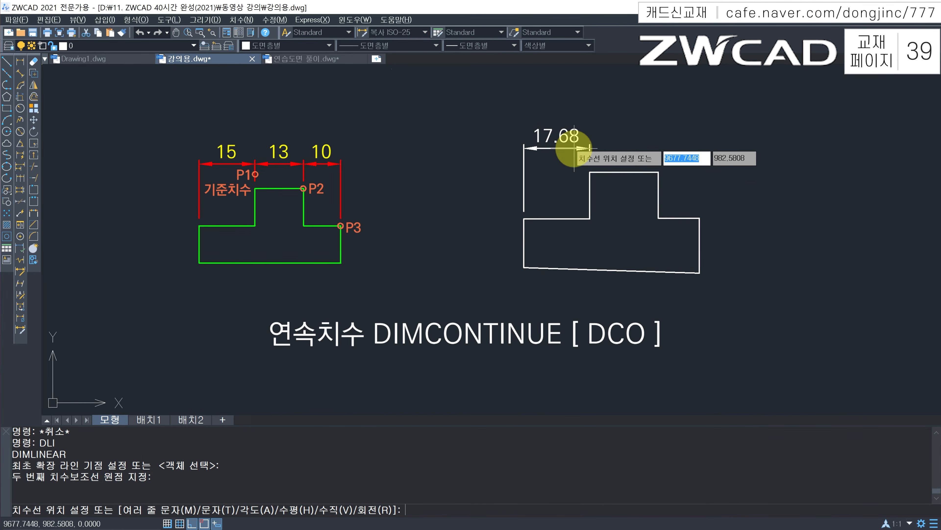
pyautogui.click(574, 149)
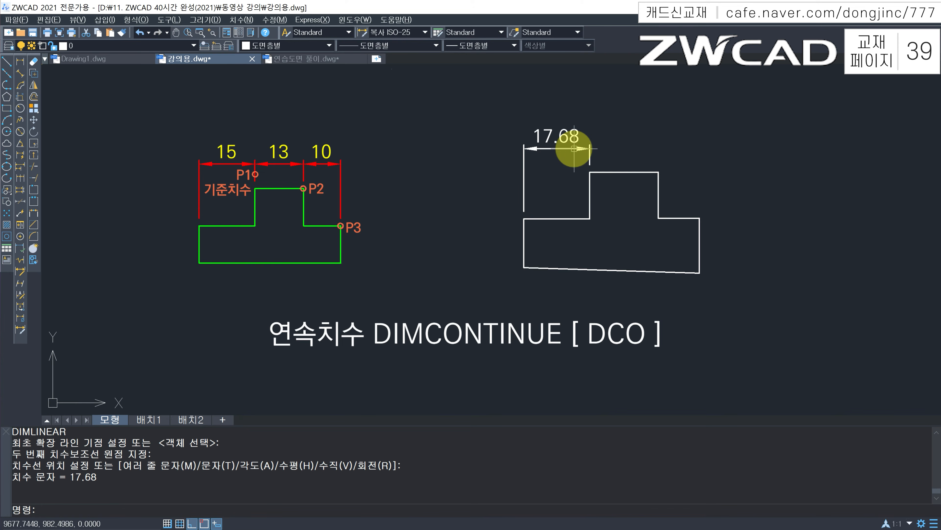
pyautogui.press('Escape')
# Chain continued dimensions 18.42, 22.61 and 28.61 from the 17.68 dimension using DCO
pyautogui.write('DC')
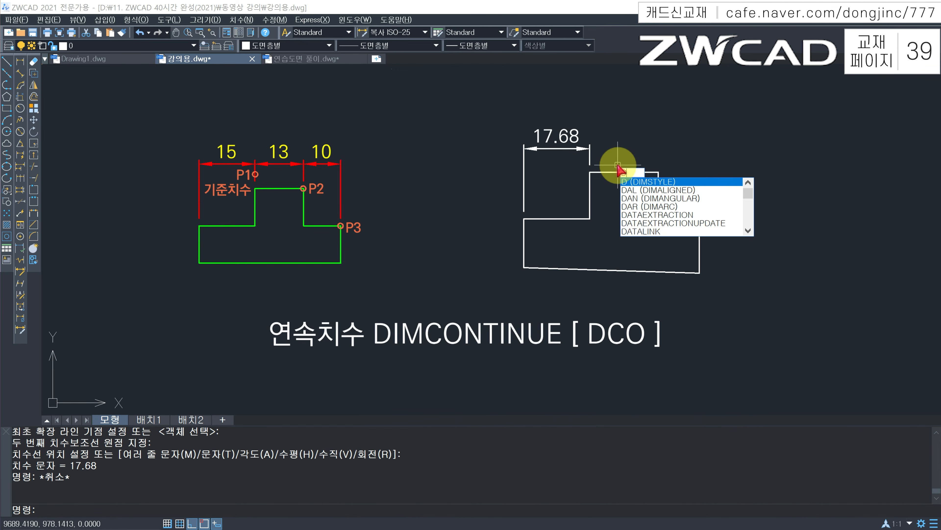
pyautogui.write('O')
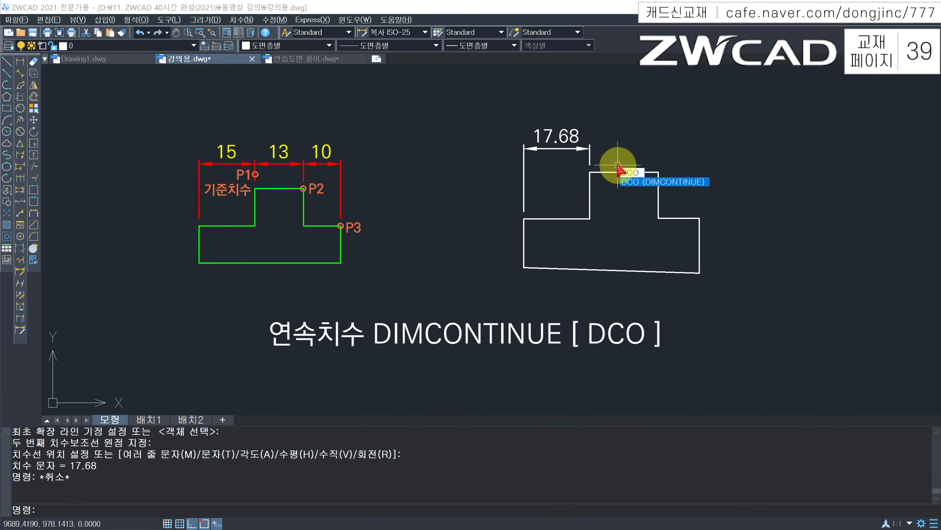
pyautogui.press('Return')
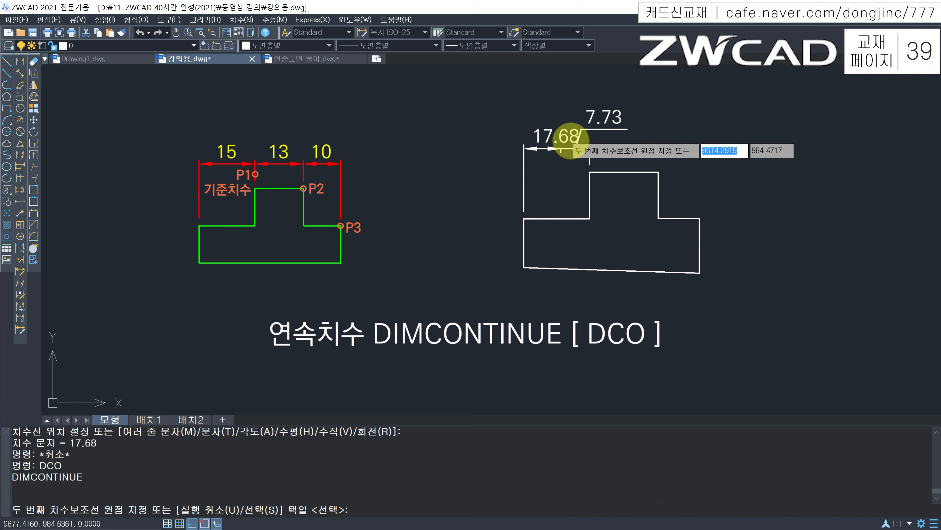
pyautogui.click(658, 172)
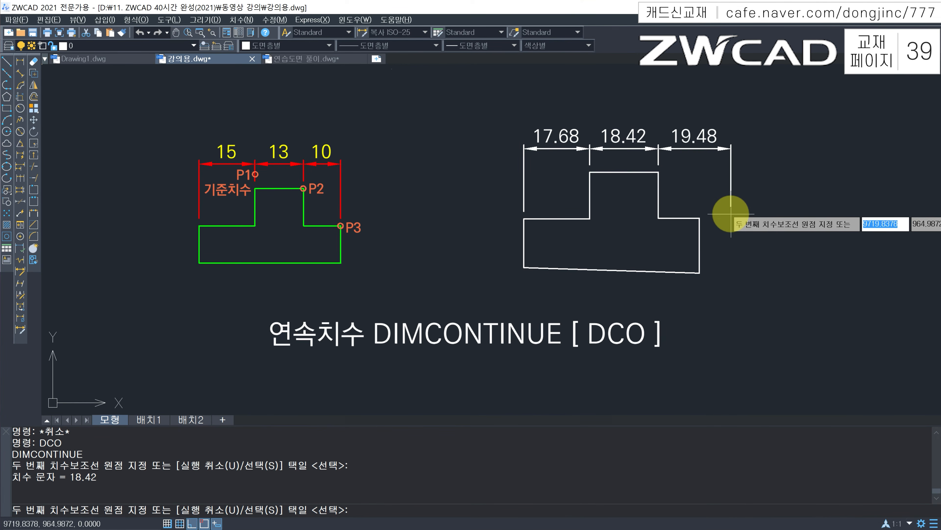
pyautogui.click(742, 216)
pyautogui.click(850, 210)
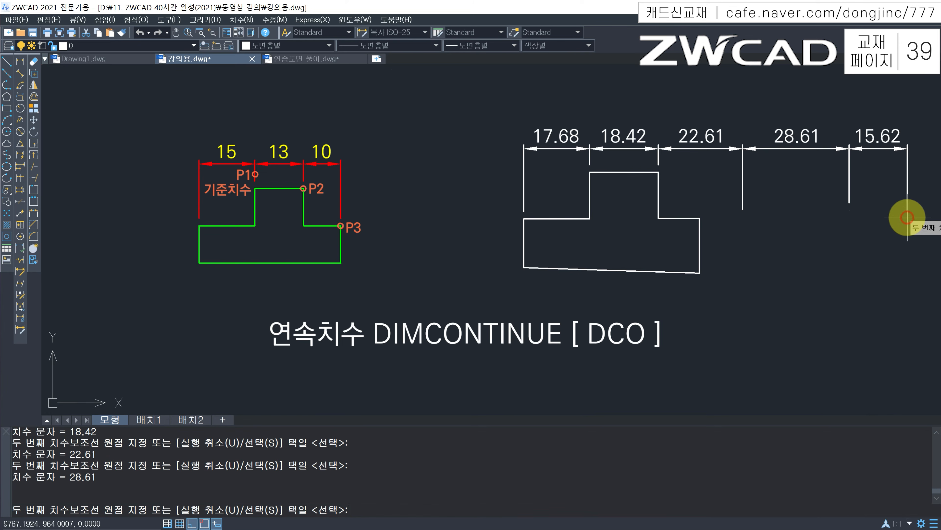
pyautogui.press('Escape')
pyautogui.press('Escape')
pyautogui.press('Escape')
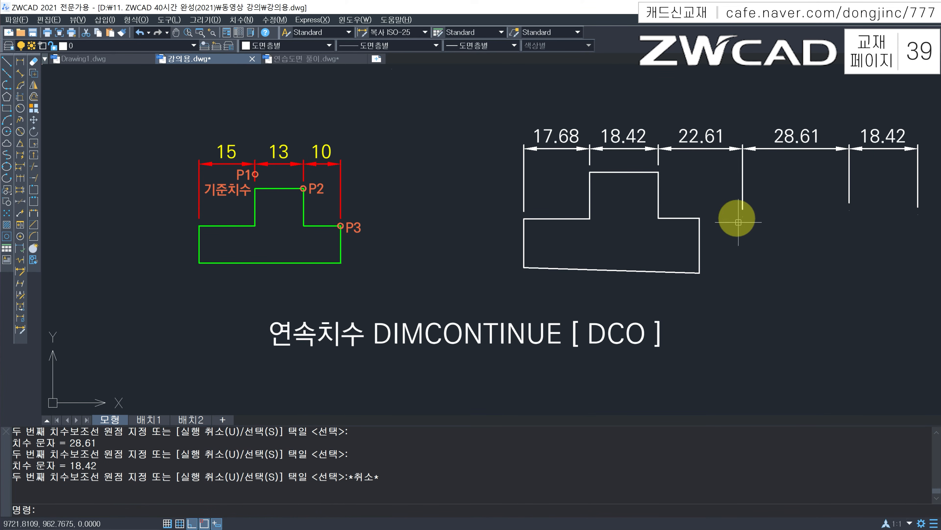
pyautogui.click(888, 122)
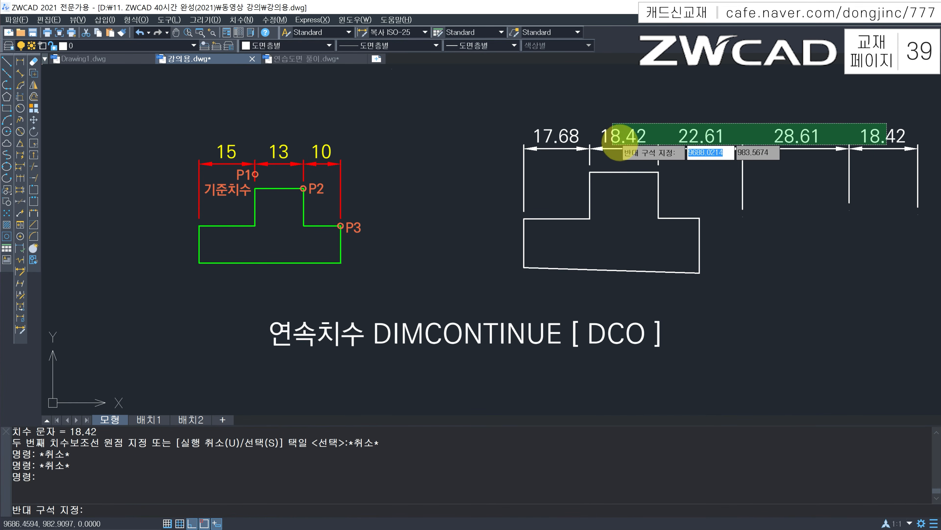
# Erase the chained dimensions, keeping only 17.68, and restart DCO
pyautogui.click(602, 161)
pyautogui.write('e')
pyautogui.press('Return')
pyautogui.press('Escape')
pyautogui.press('Escape')
pyautogui.press('Escape')
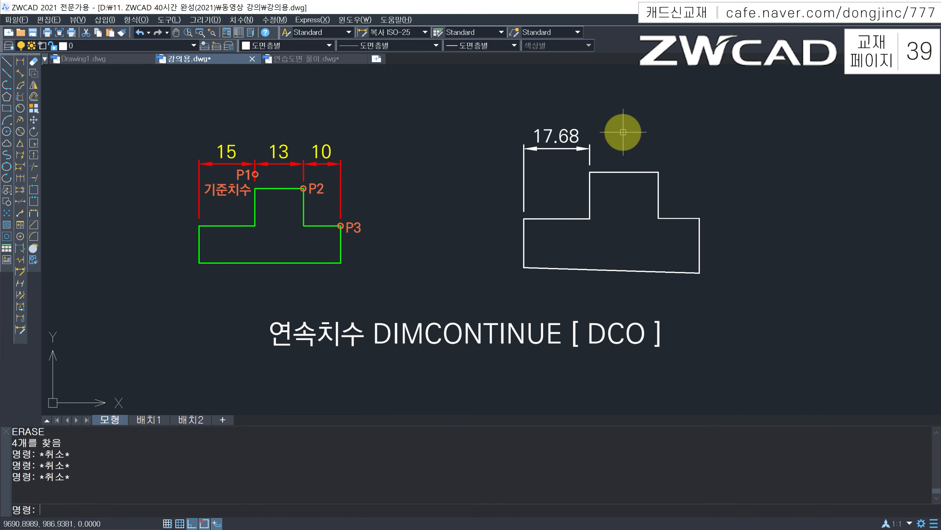
pyautogui.write('DCO')
pyautogui.press('Return')
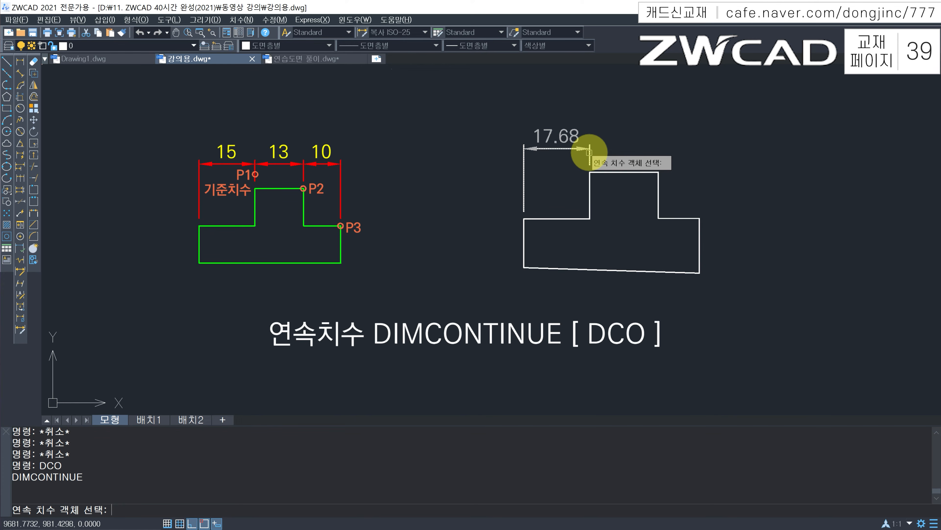
# Continue dimensions 19.16 and 19.32 leftward from the 17.68 dimension
pyautogui.click(526, 163)
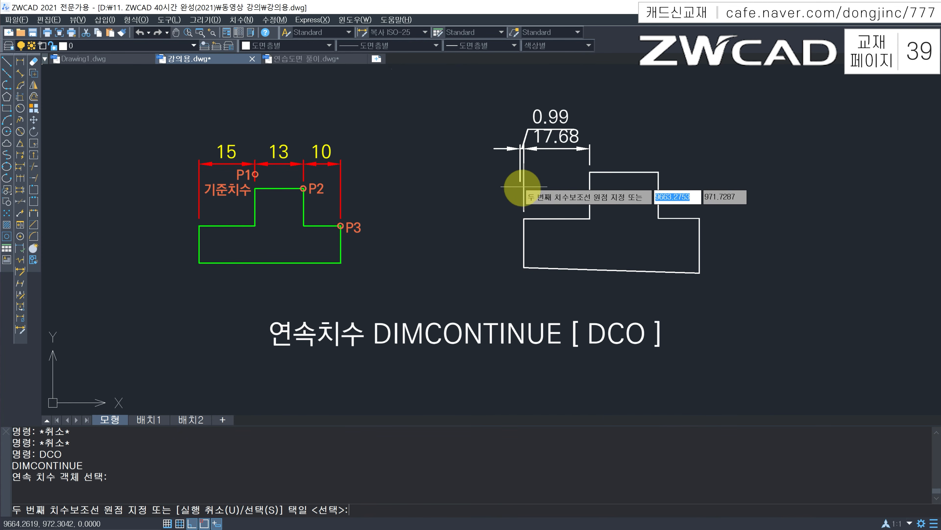
pyautogui.click(452, 215)
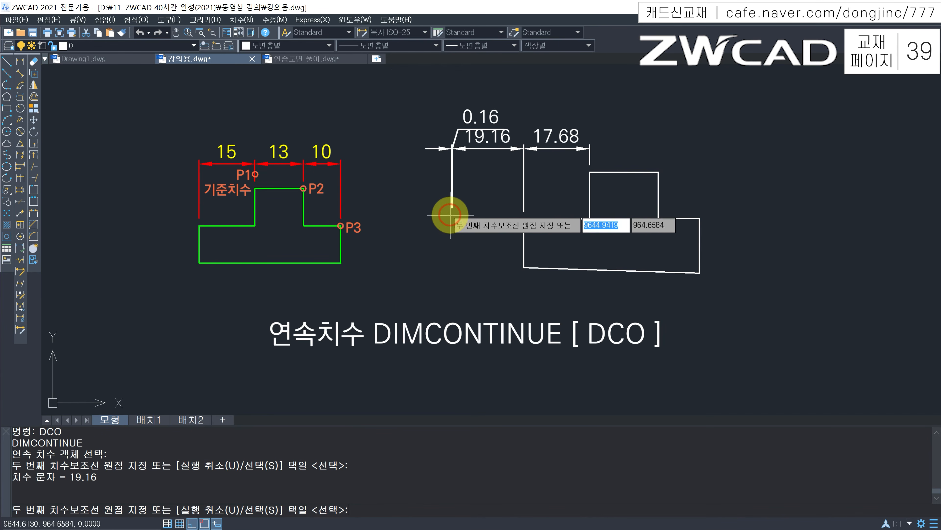
pyautogui.click(381, 215)
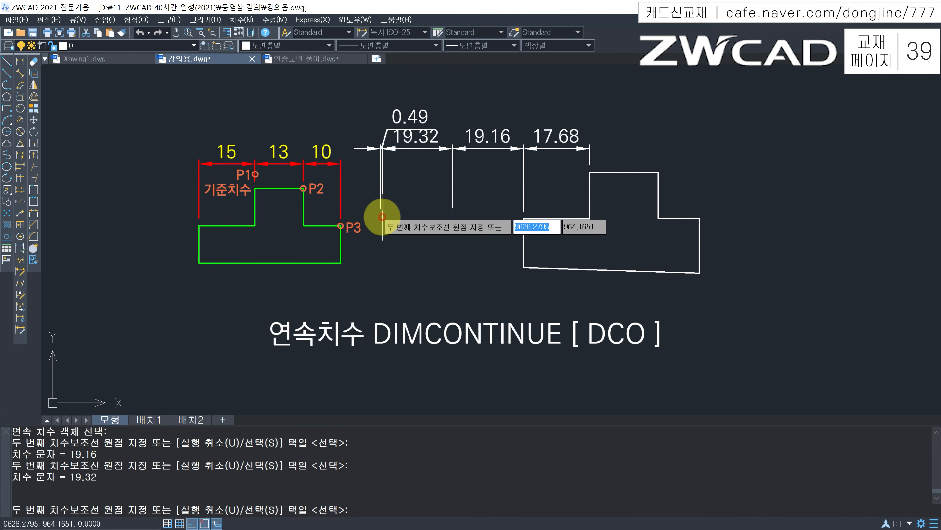
pyautogui.press('Escape')
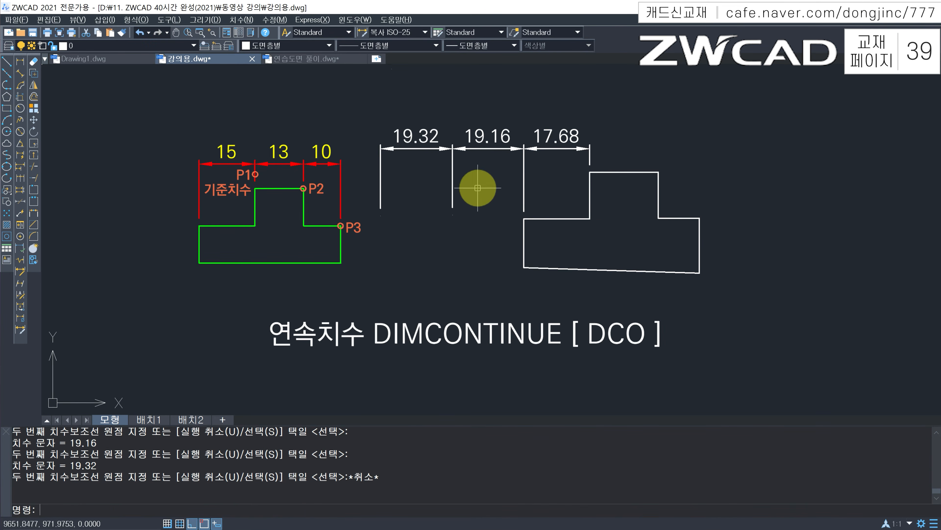
# Window-select and erase the 17.68, 19.16 and 19.32 dimensions
pyautogui.click(528, 108)
pyautogui.click(407, 162)
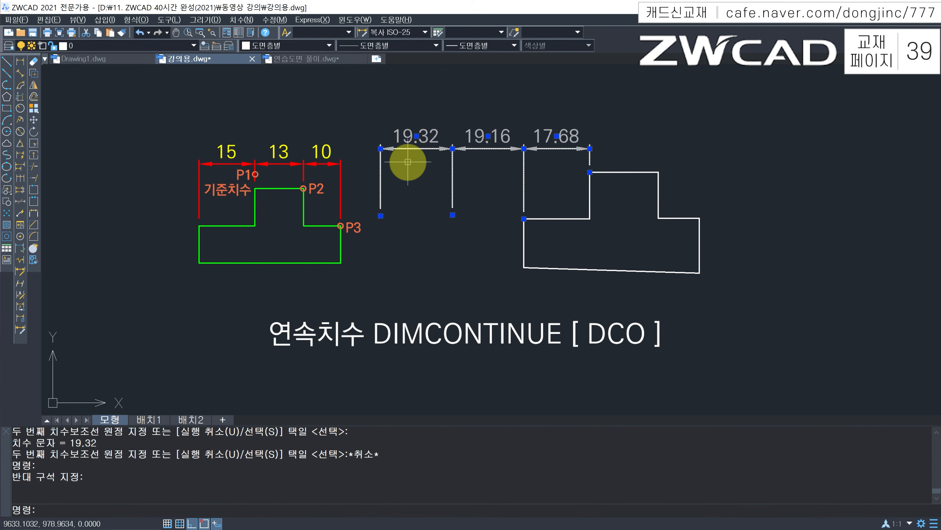
pyautogui.write('E')
pyautogui.press('Return')
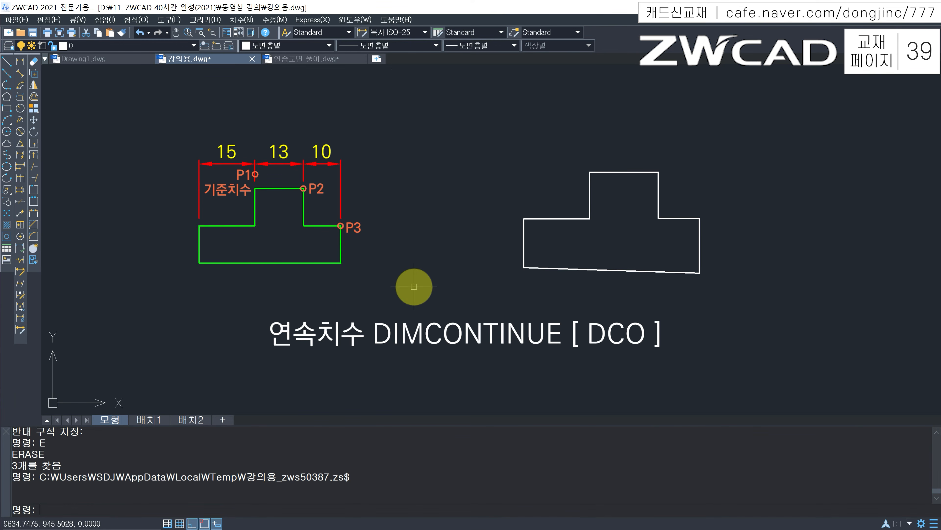
# Quick-dimension the whole right stepped profile with QDIM, placing the dimensions above it
pyautogui.write('QD')
pyautogui.press('Escape')
pyautogui.press('Escape')
pyautogui.write('QDIM')
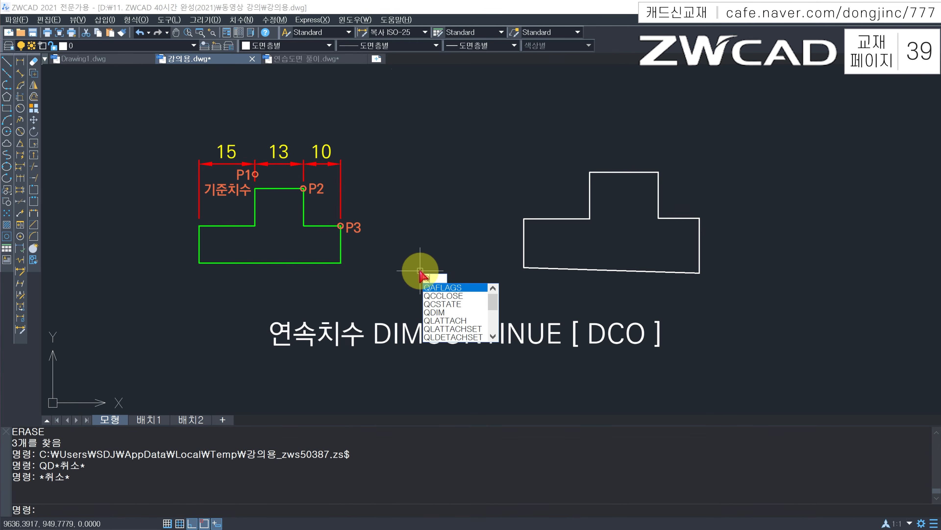
pyautogui.press('Return')
pyautogui.click(808, 138)
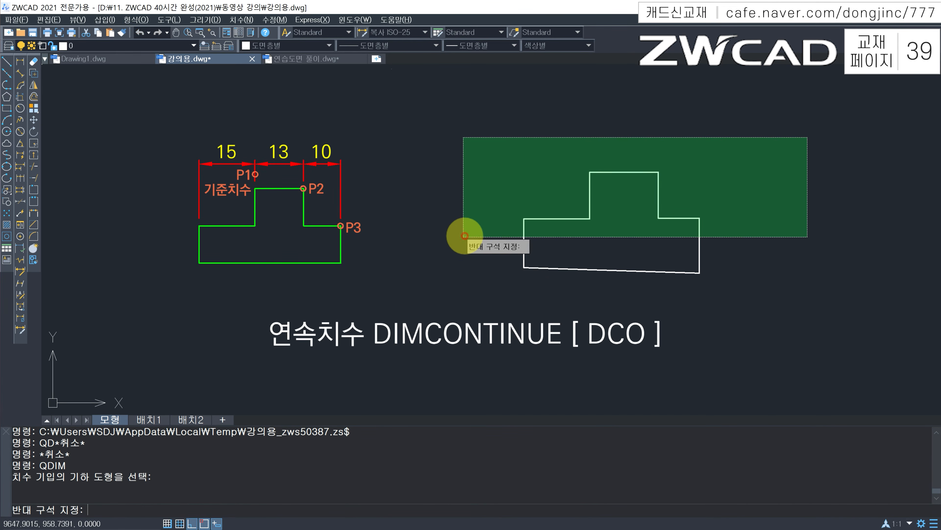
pyautogui.click(460, 240)
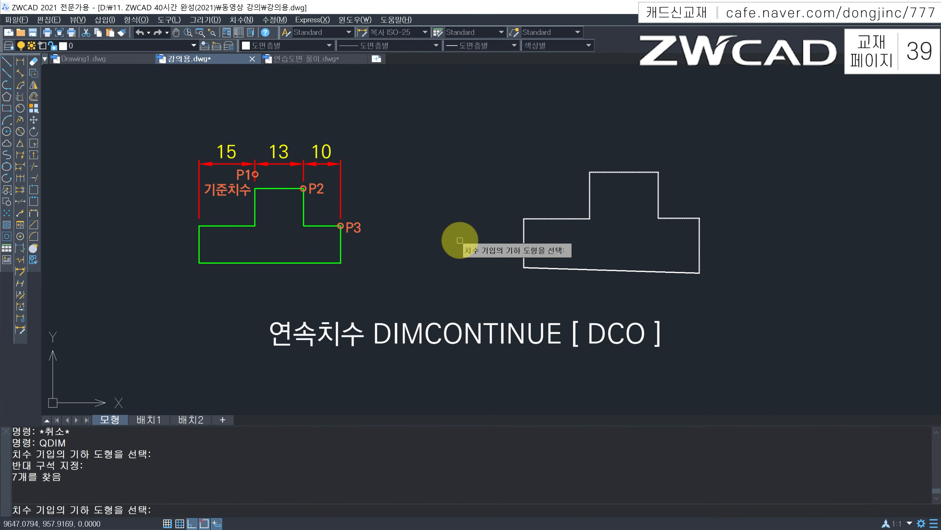
pyautogui.press('Return')
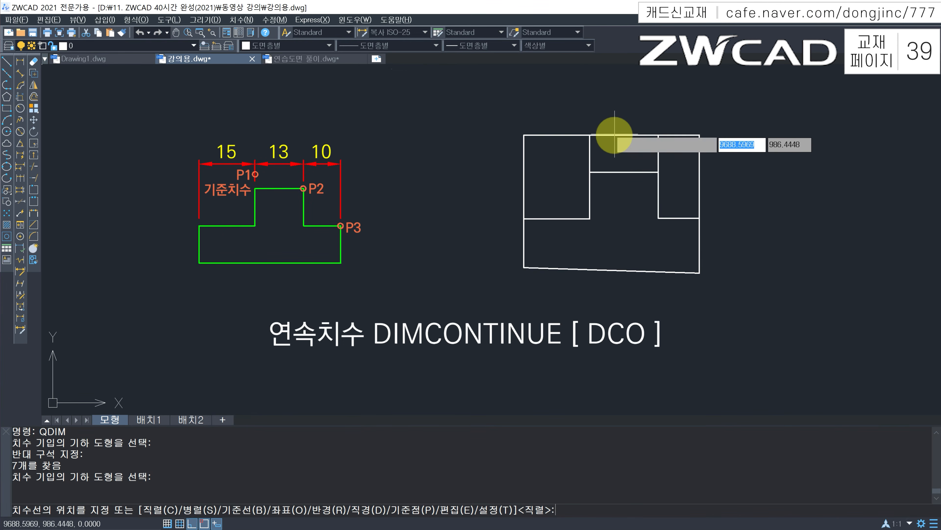
pyautogui.click(613, 138)
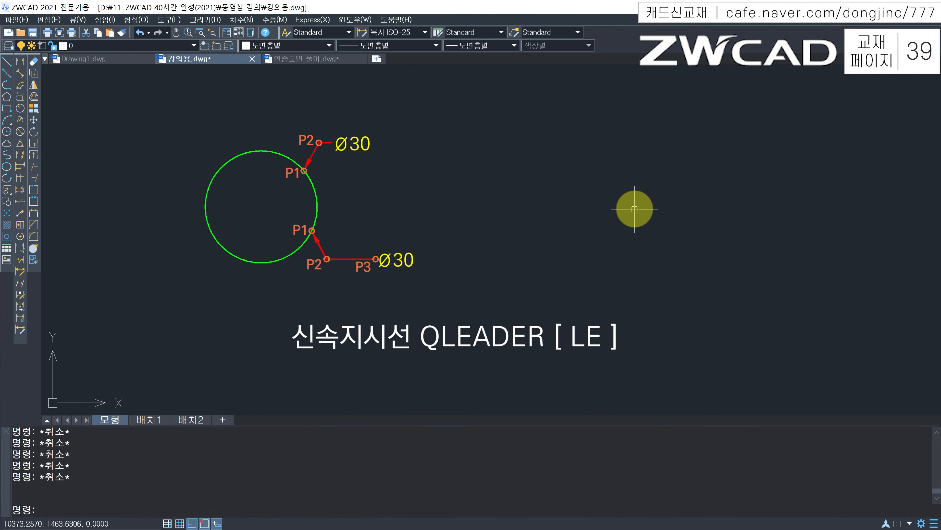
# Draw a radius 15 circle to the right of the green Ø30 example
pyautogui.write('c')
pyautogui.press('Return')
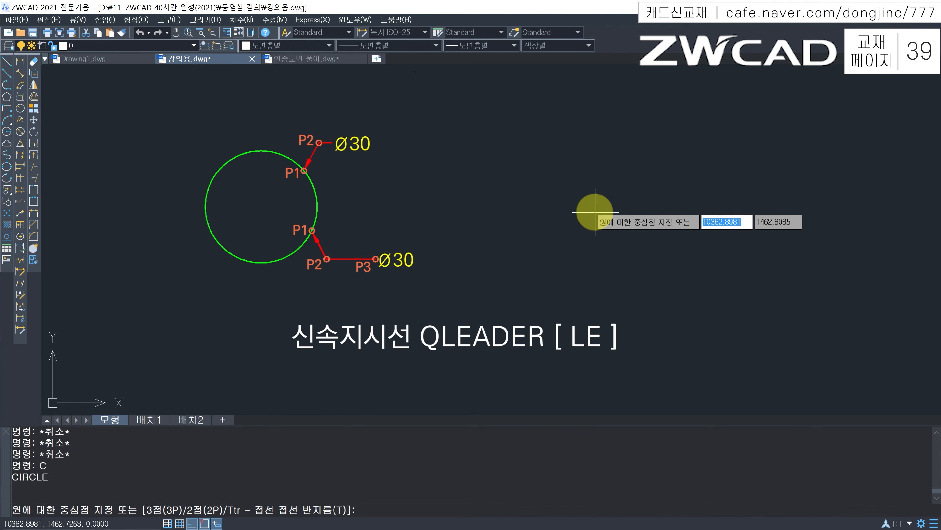
pyautogui.click(596, 212)
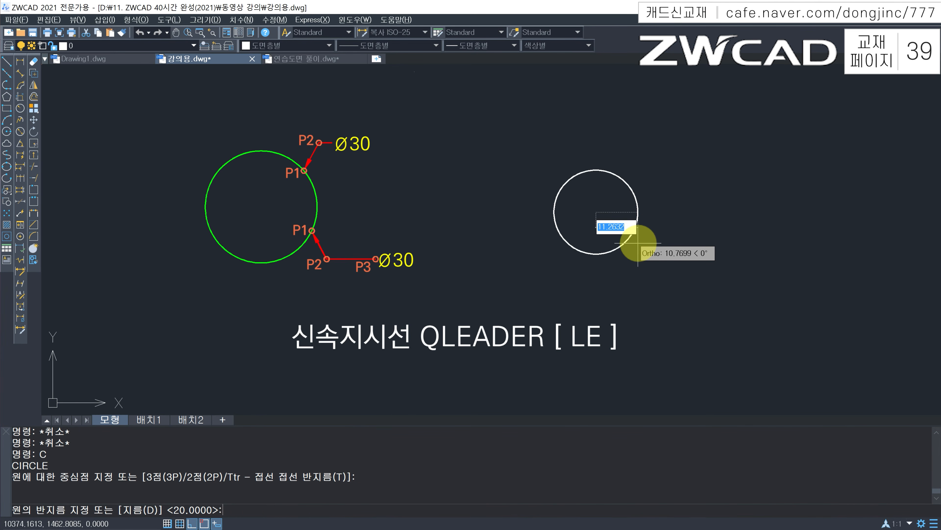
pyautogui.write('15')
pyautogui.press('Return')
pyautogui.press('Escape')
pyautogui.press('Escape')
pyautogui.press('Escape')
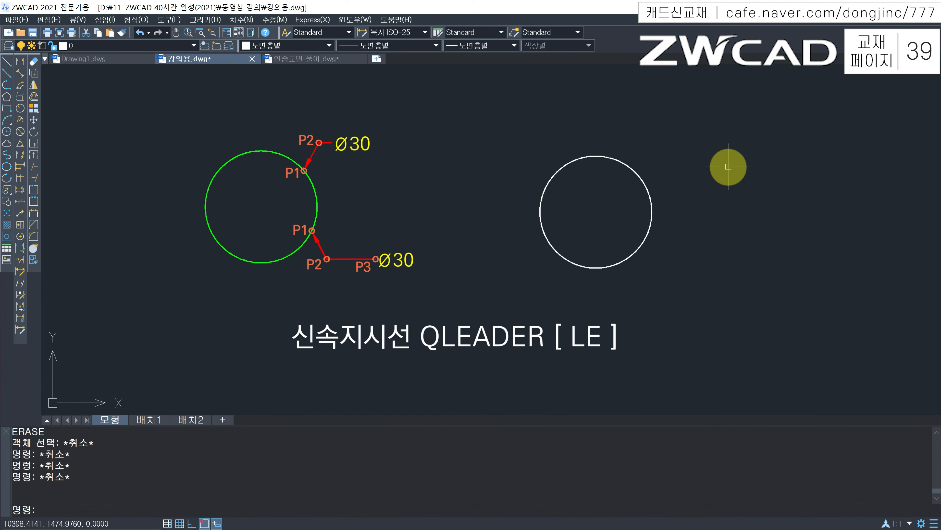
# Use LE to draw a diagonal leader with a horizontal tail from the circle's top, accepting the default text width
pyautogui.write('le')
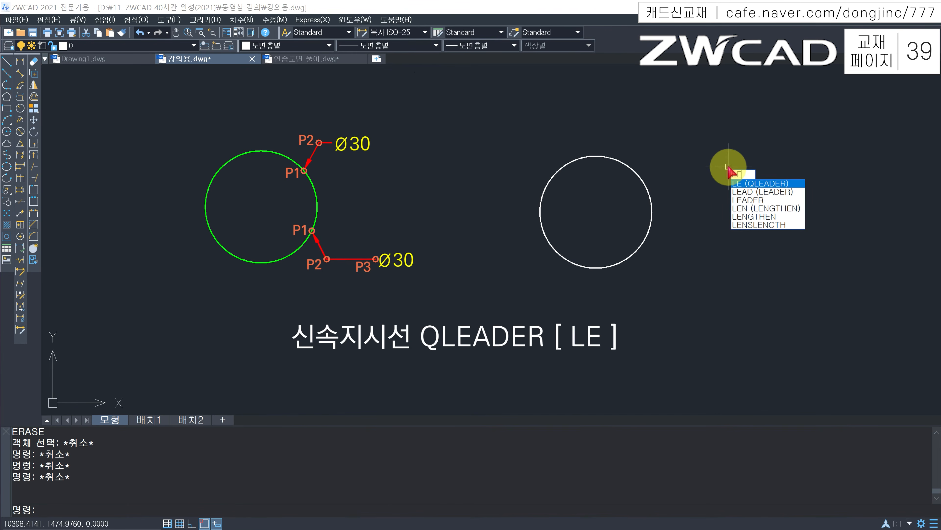
pyautogui.press('Return')
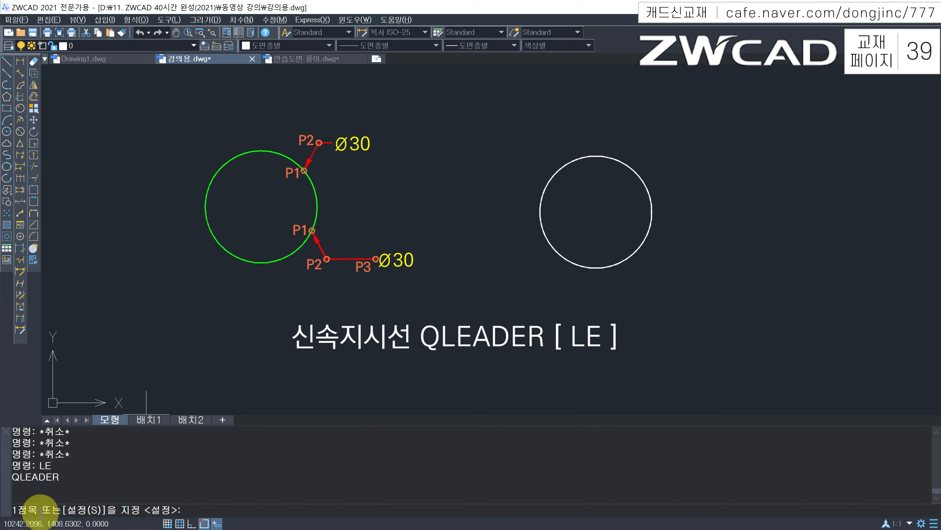
pyautogui.click(596, 157)
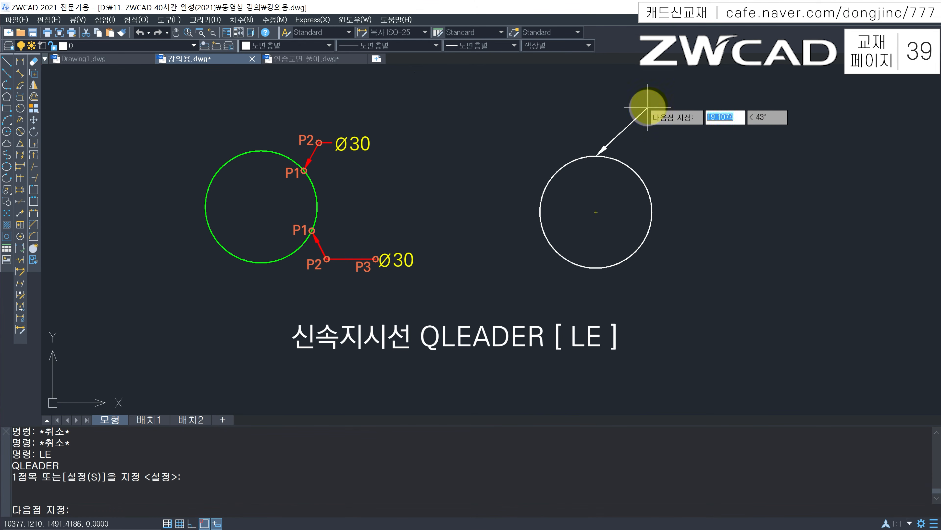
pyautogui.press('F8')
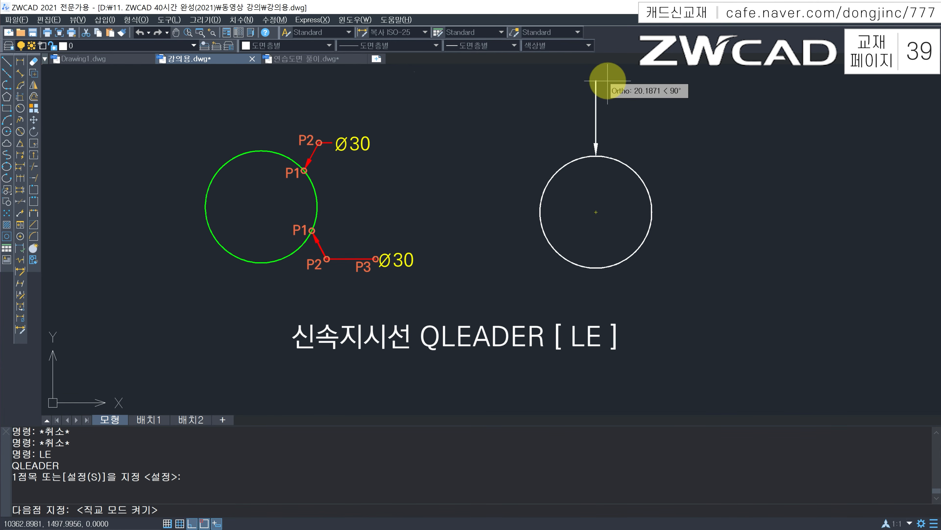
pyautogui.press('F8')
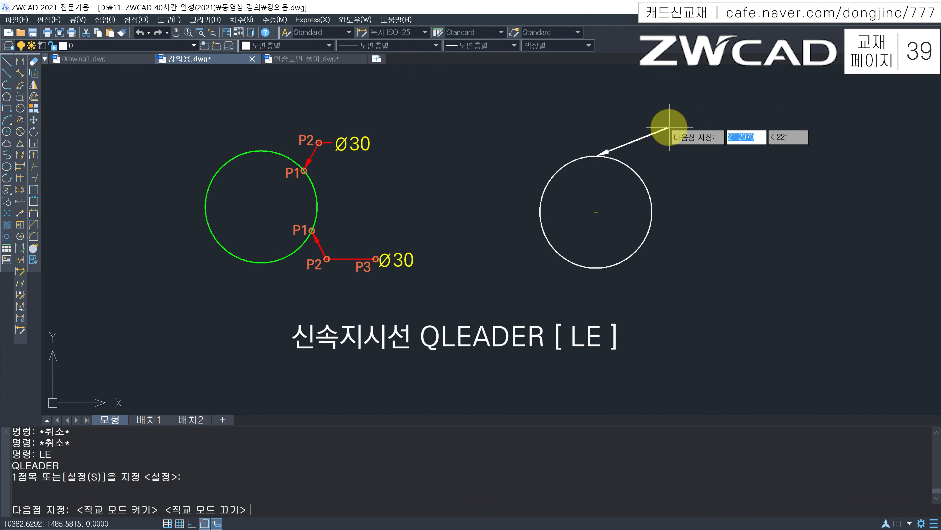
pyautogui.click(641, 117)
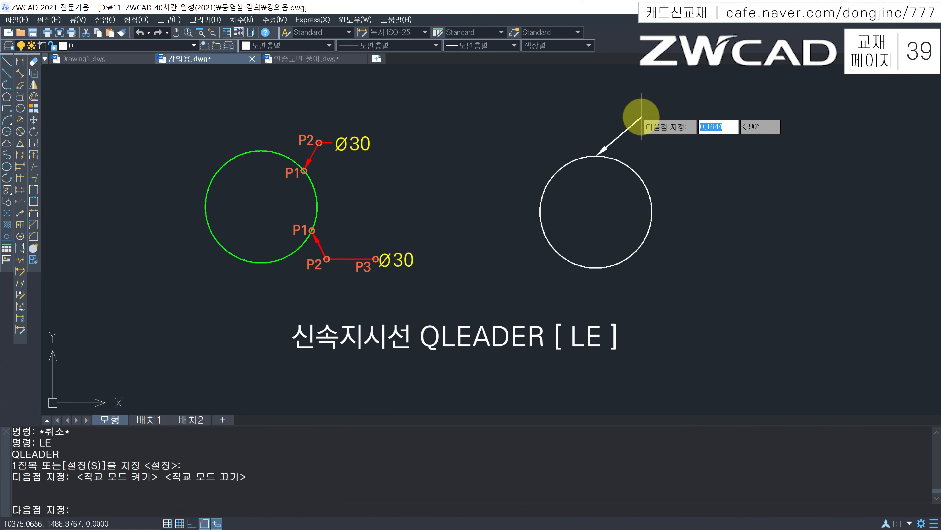
pyautogui.click(730, 118)
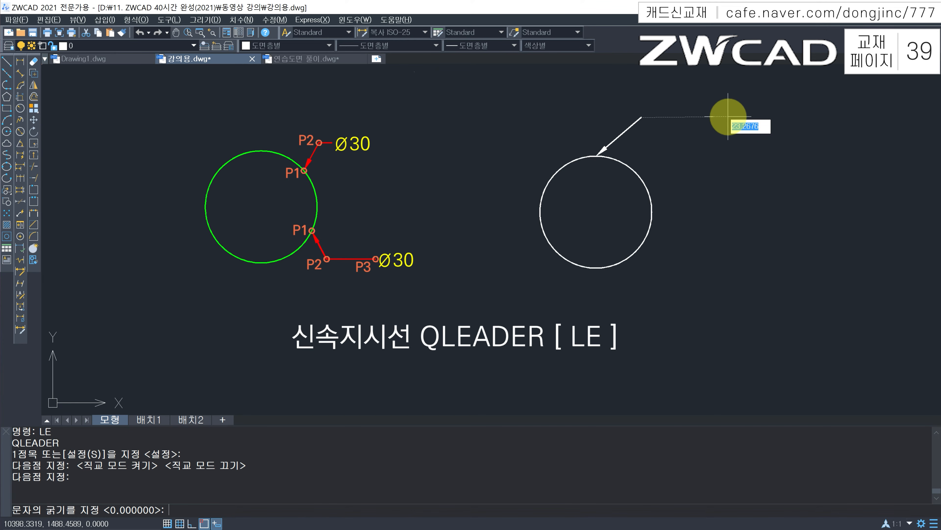
pyautogui.press('Return')
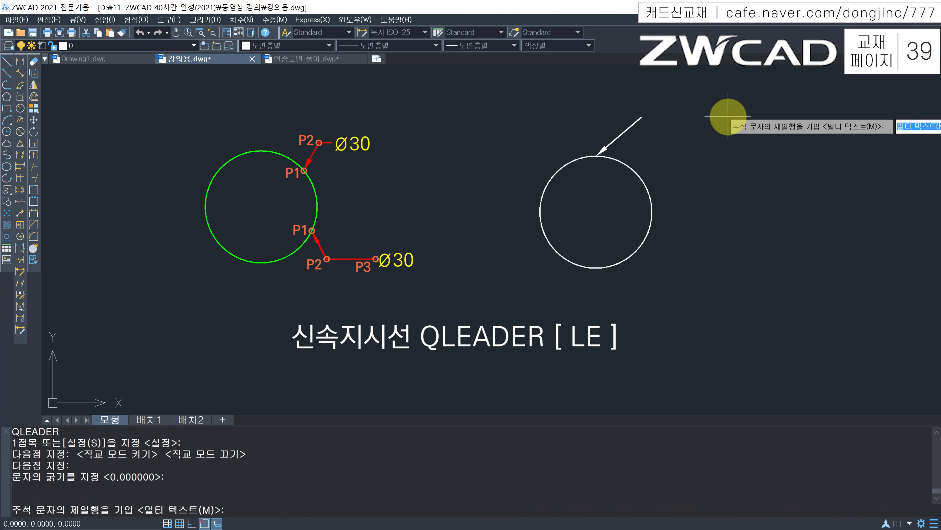
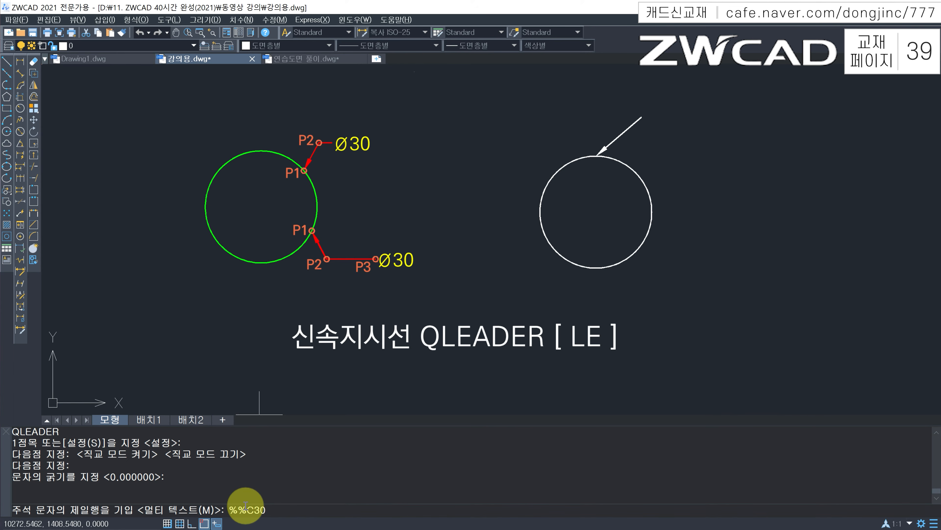
# Finish the right circle's leader with the text Ø30, then window-select and erase an unwanted object
pyautogui.press('Return')
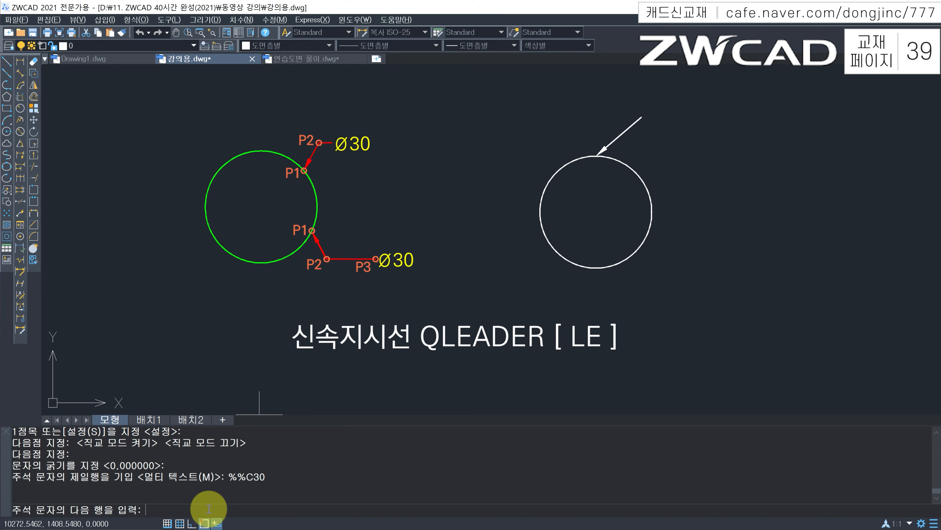
pyautogui.press('Return')
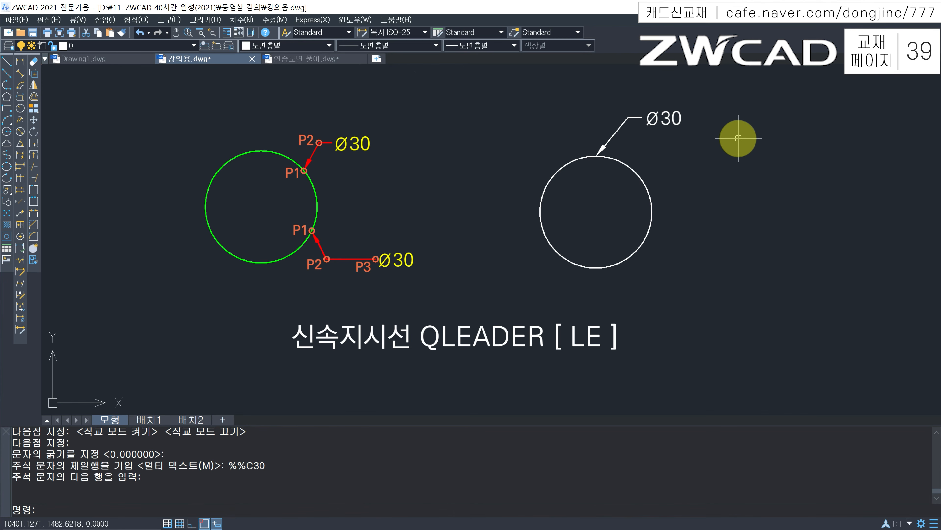
pyautogui.click(733, 143)
pyautogui.click(710, 185)
pyautogui.write('E')
pyautogui.press('Return')
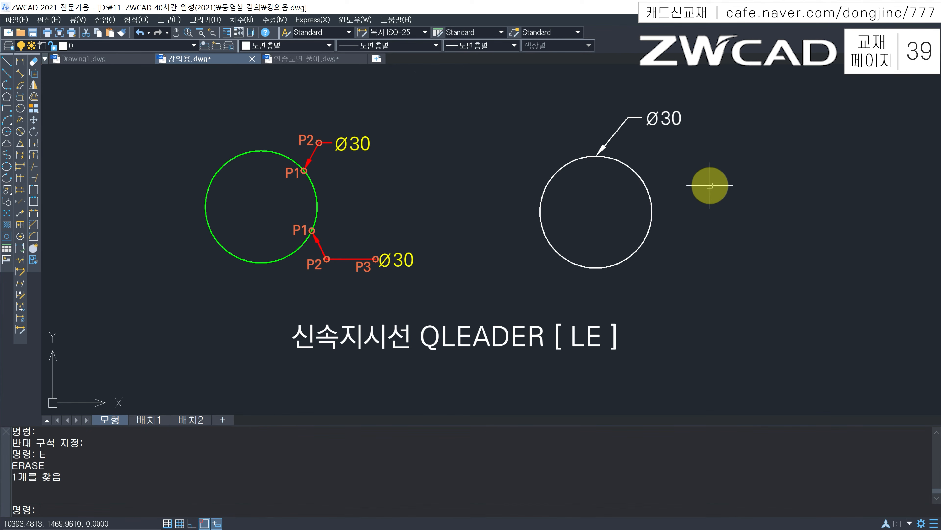
# Draw an LE leader from a Nearest-snapped point on the circle's lower right, ending in a horizontal Ortho landing
pyautogui.write('LE')
pyautogui.press('Return')
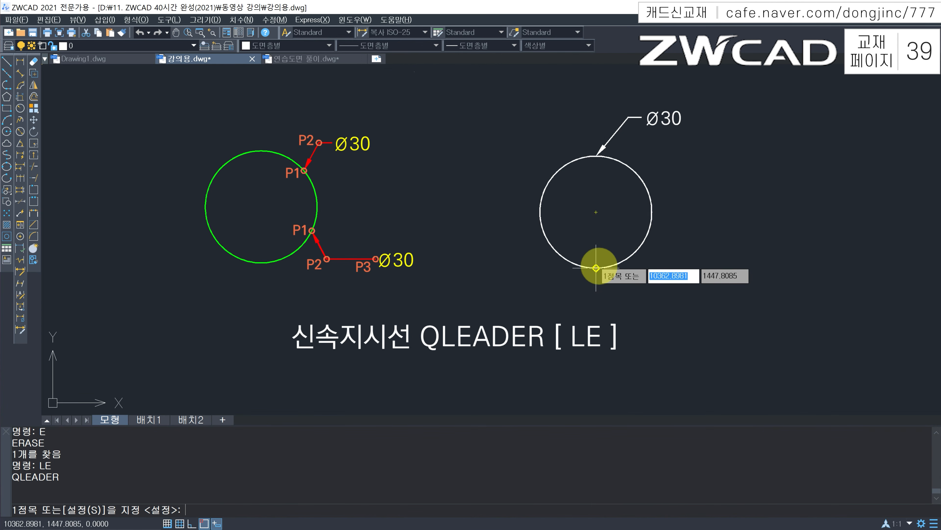
pyautogui.keyDown('shift'); pyautogui.rightClick(666, 255); pyautogui.keyUp('shift')
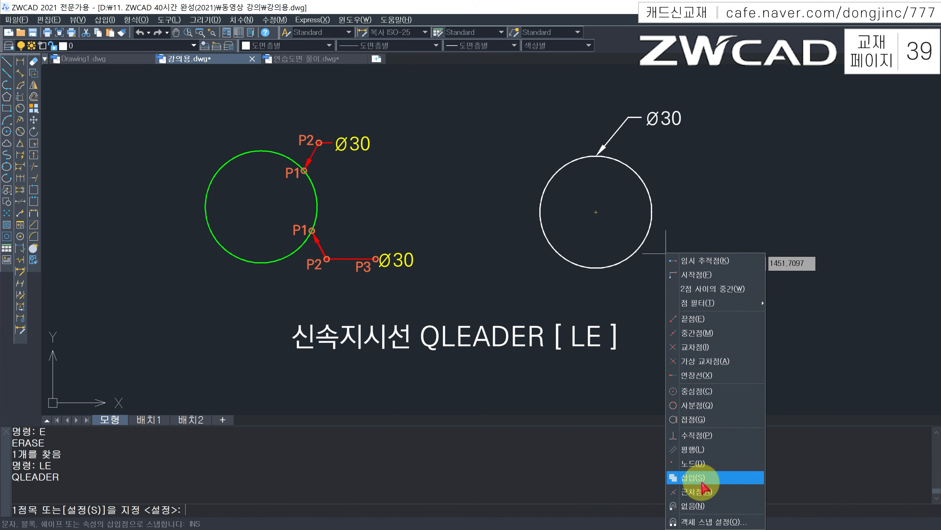
pyautogui.click(706, 492)
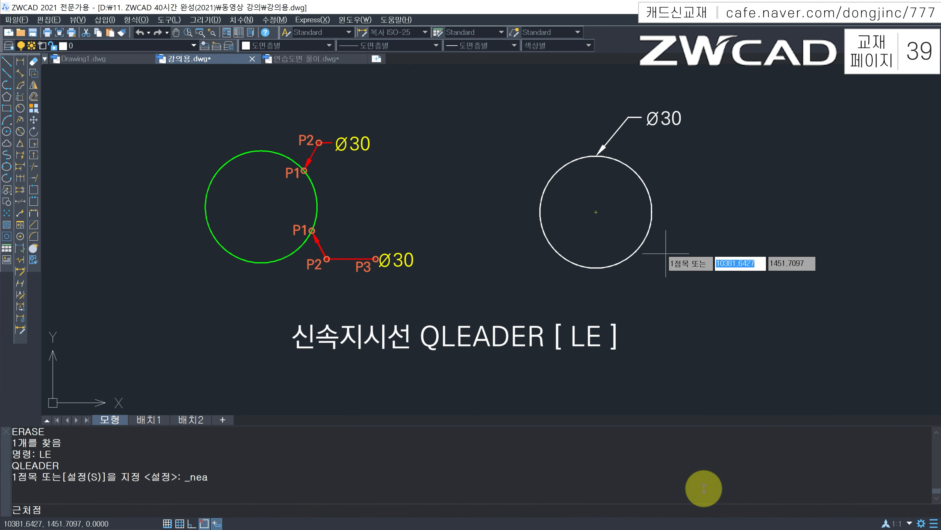
pyautogui.click(639, 247)
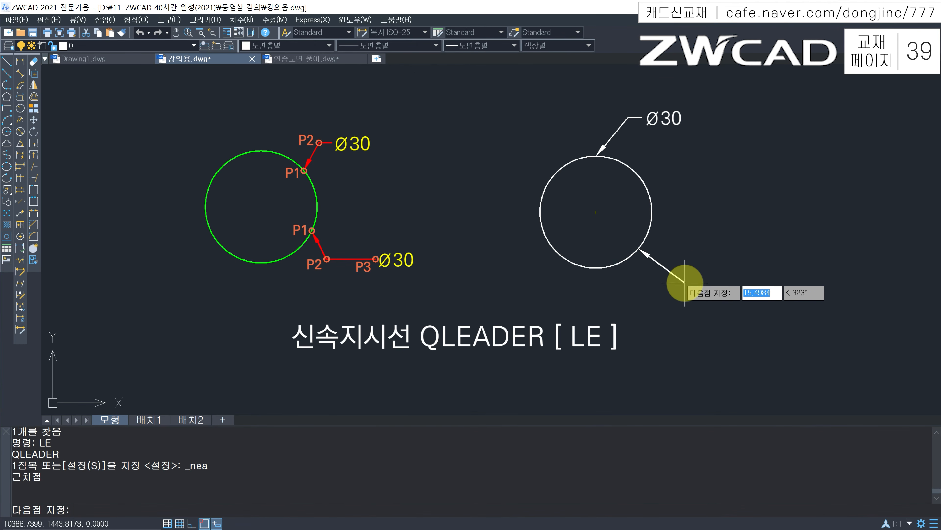
pyautogui.click(673, 286)
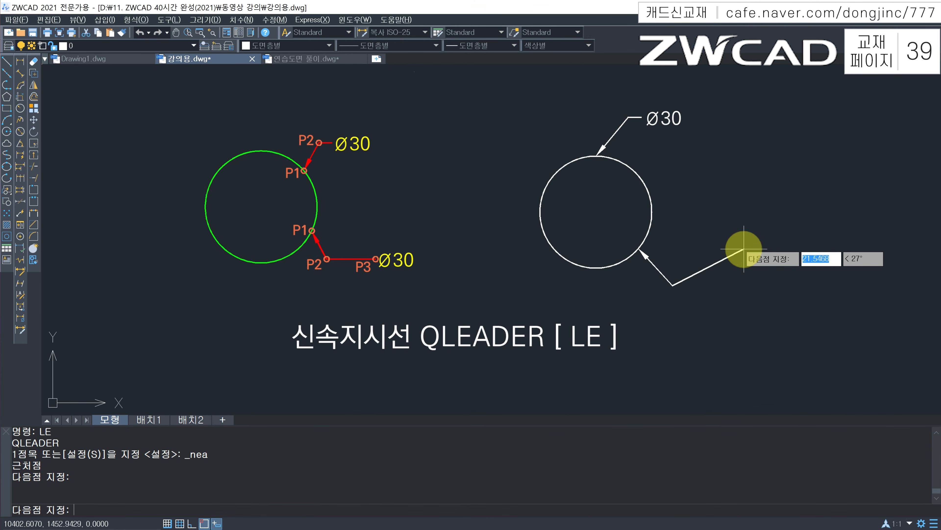
pyautogui.press('F8')
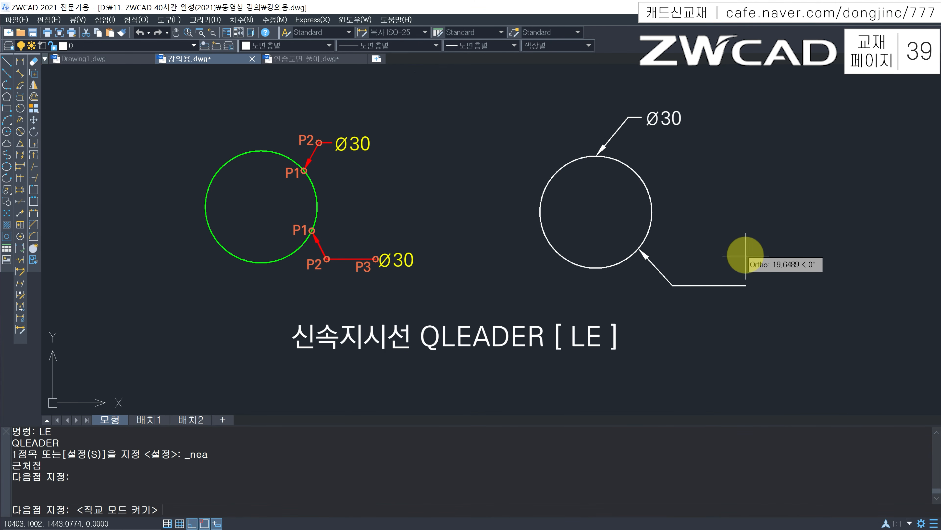
pyautogui.click(716, 284)
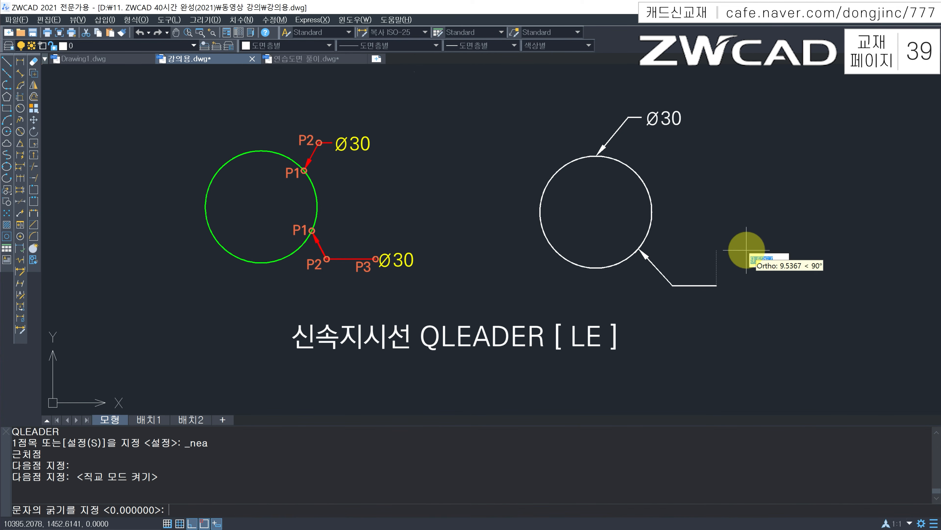
# Accept the default width and label the lower-right leader with two lines: Ø30 and AAAAAA
pyautogui.press('Return')
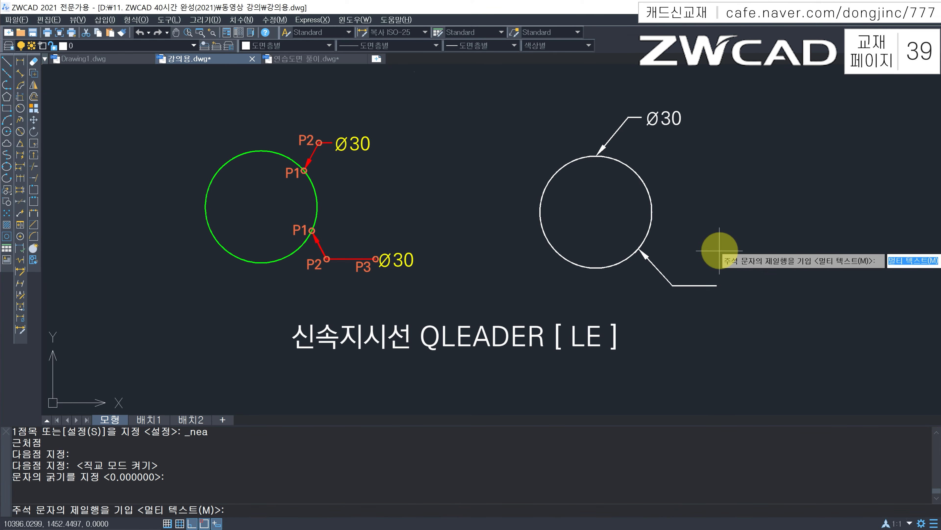
pyautogui.write('%%C30')
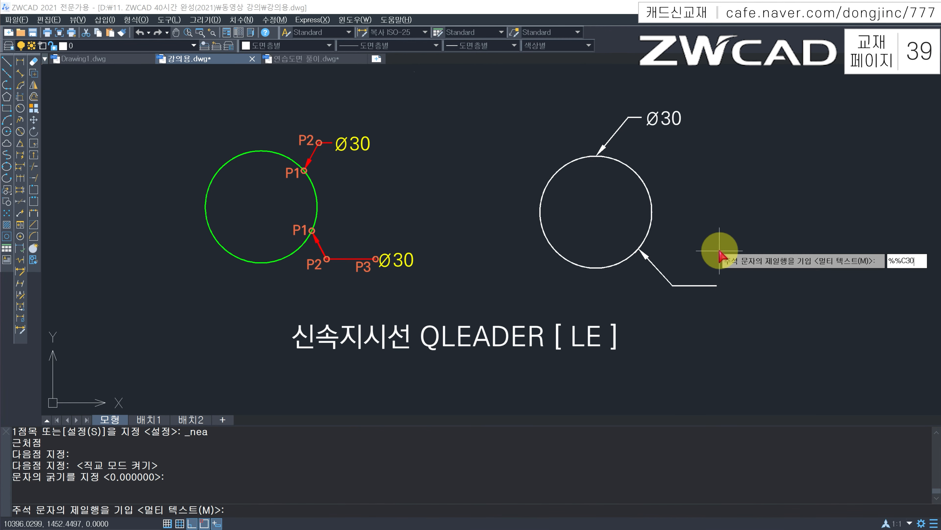
pyautogui.press('Return')
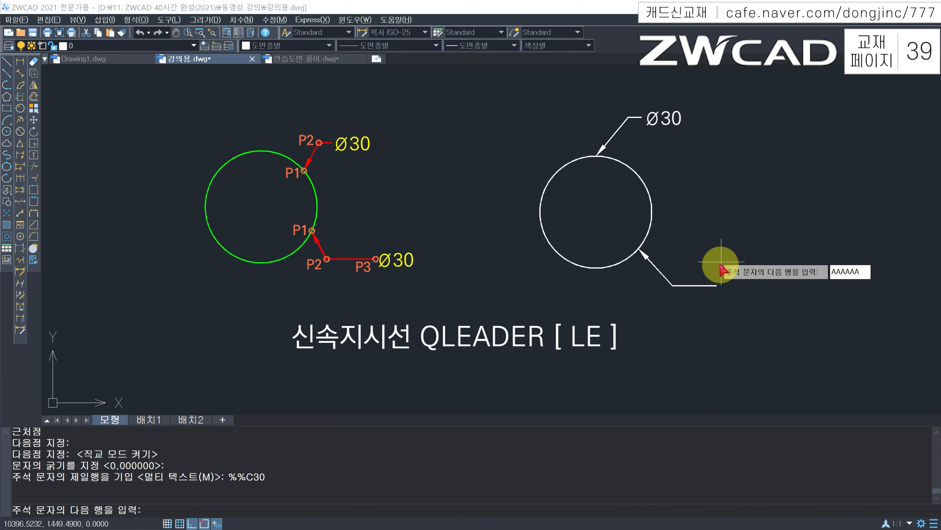
pyautogui.press('Return')
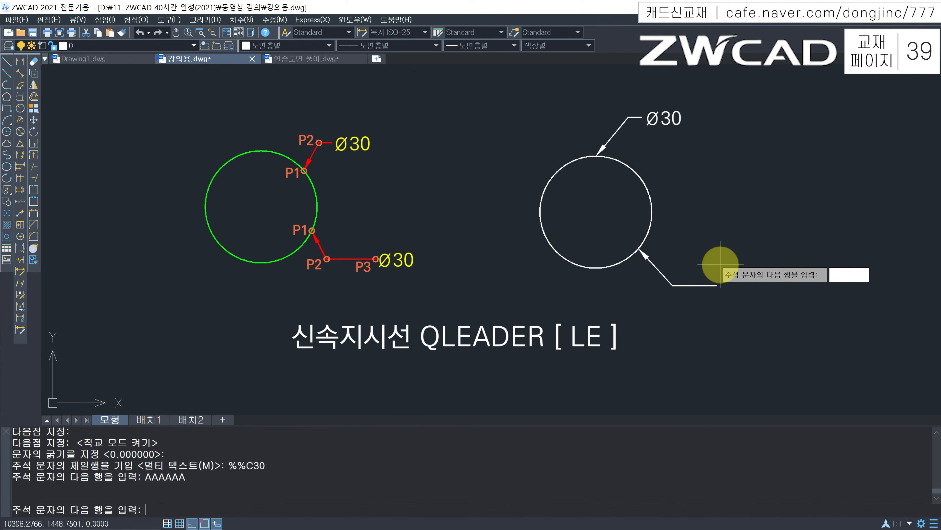
pyautogui.press('Return')
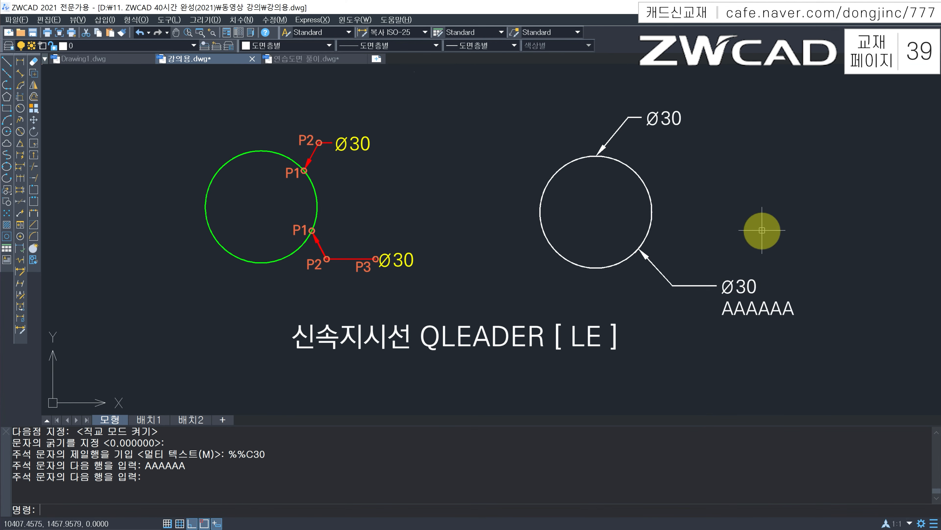
# Draw an angled leader from the circle's right quadrant down-right, Ortho off, with the default text width
pyautogui.write('le')
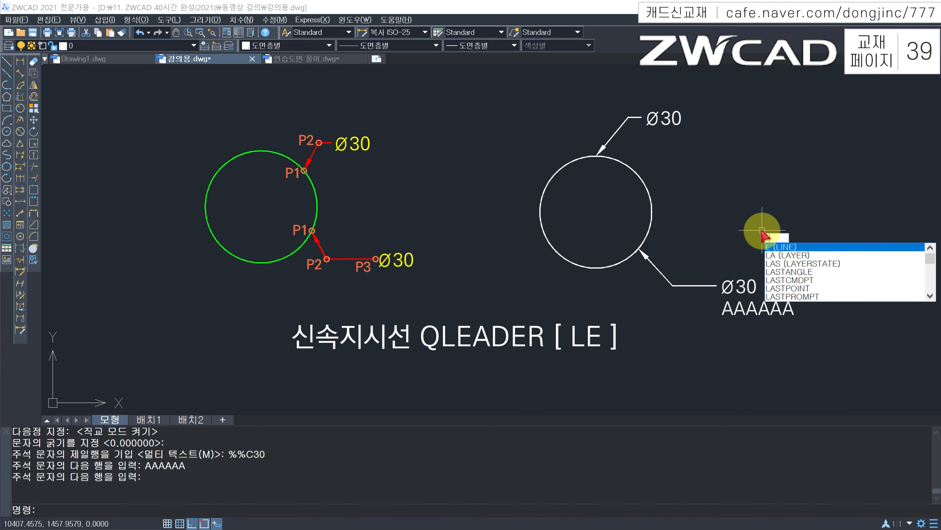
pyautogui.press('Return')
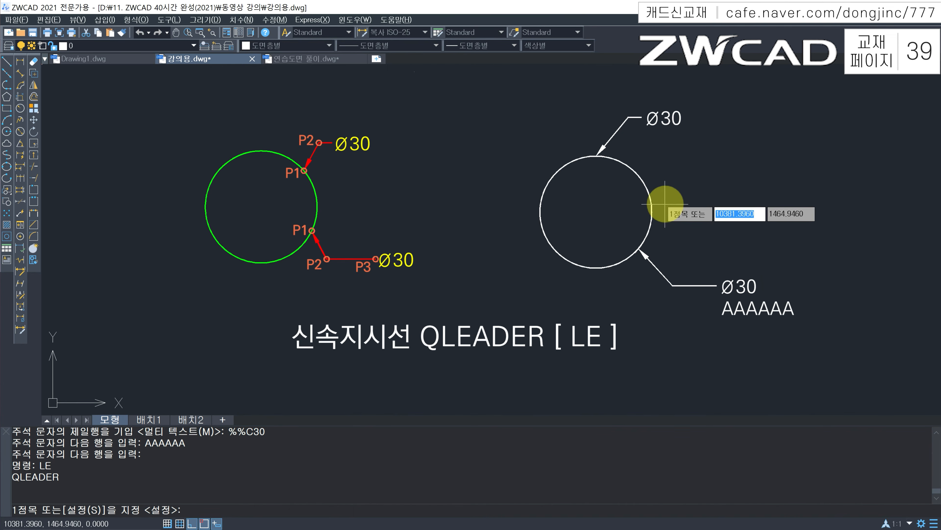
pyautogui.click(651, 212)
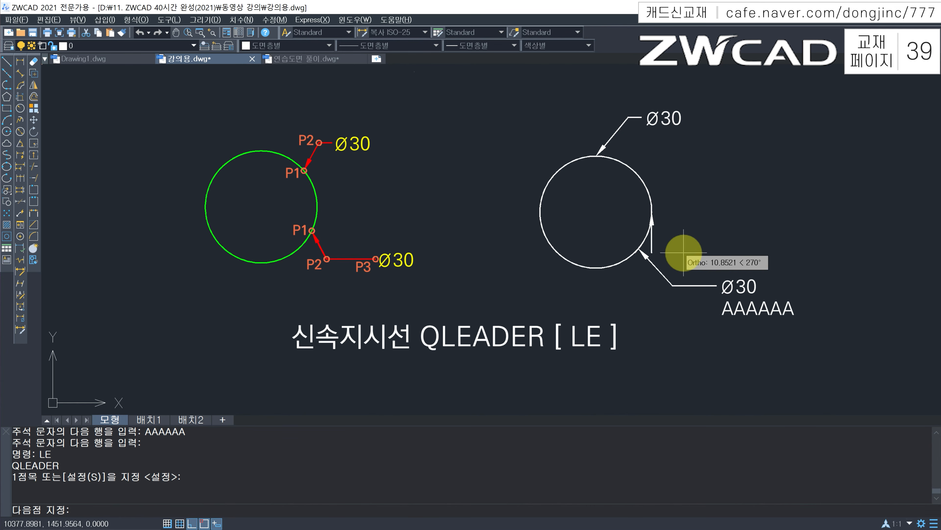
pyautogui.press('F8')
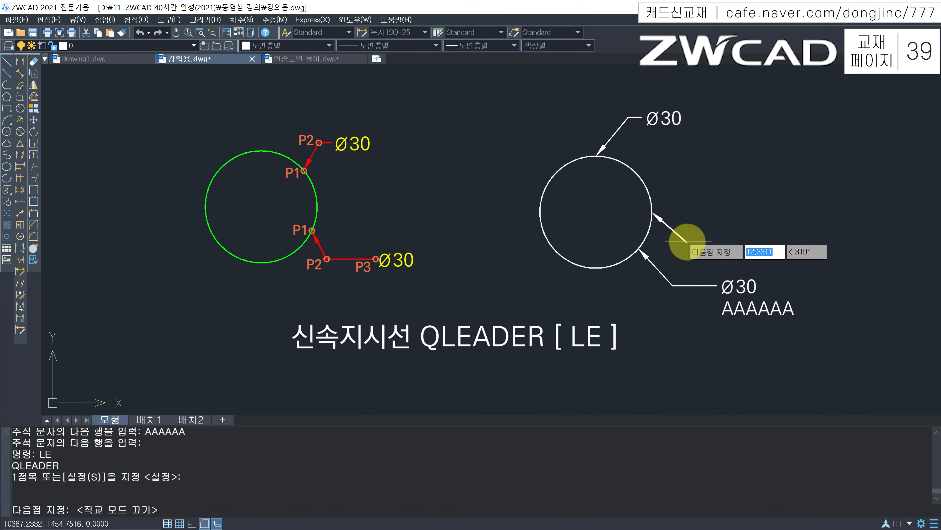
pyautogui.click(691, 243)
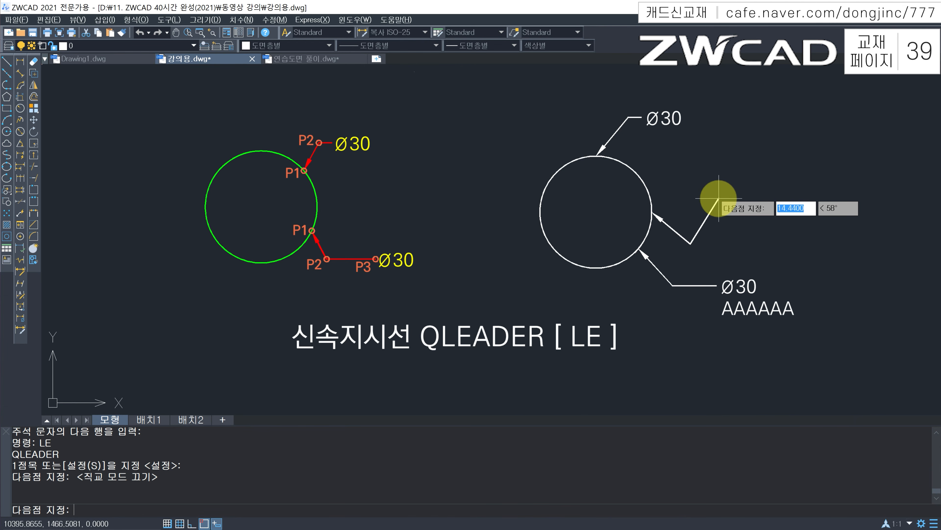
pyautogui.press('Return')
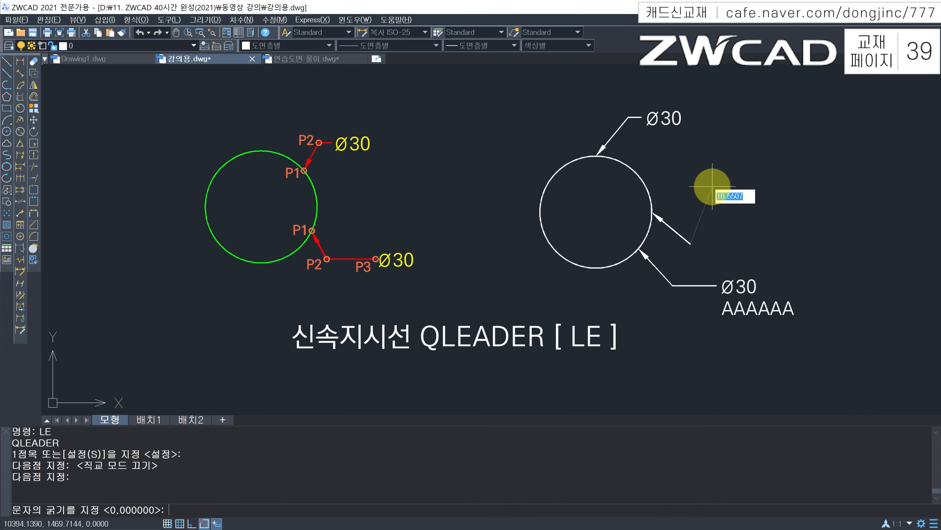
pyautogui.press('Return')
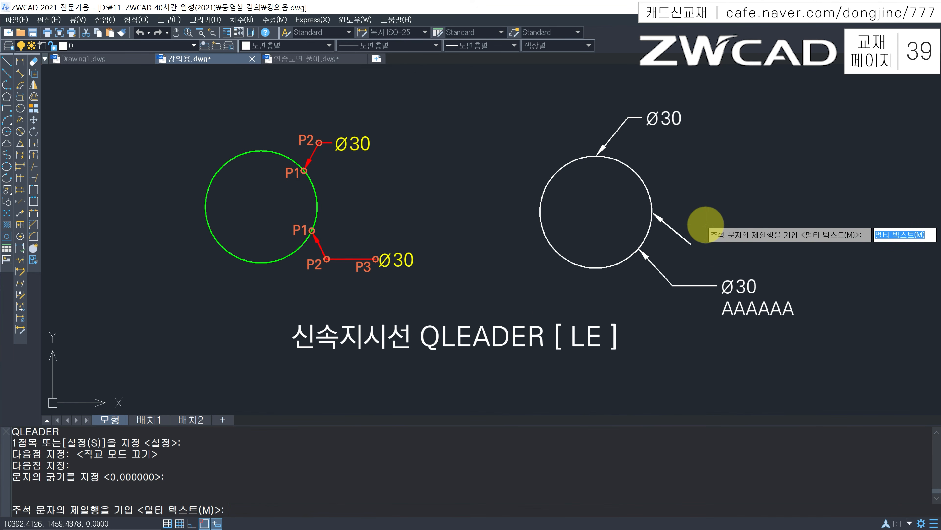
# Enter %%c3333333 as multiline text so the leader reads Ø3333333
pyautogui.press('Return')
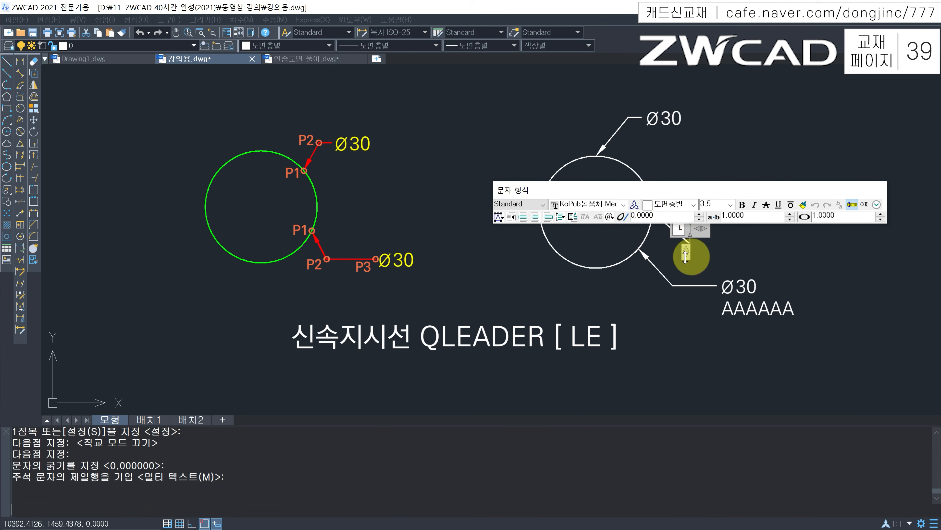
pyautogui.write('%%c')
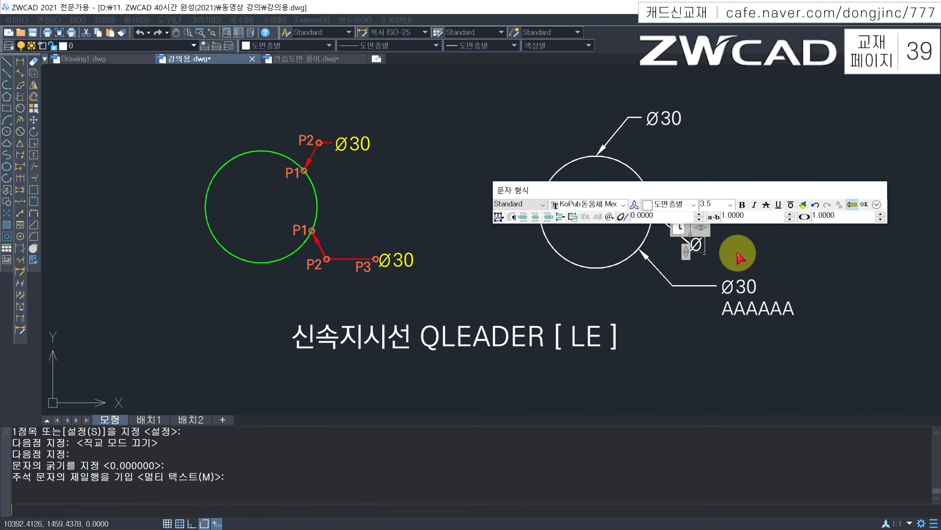
pyautogui.write('3333333')
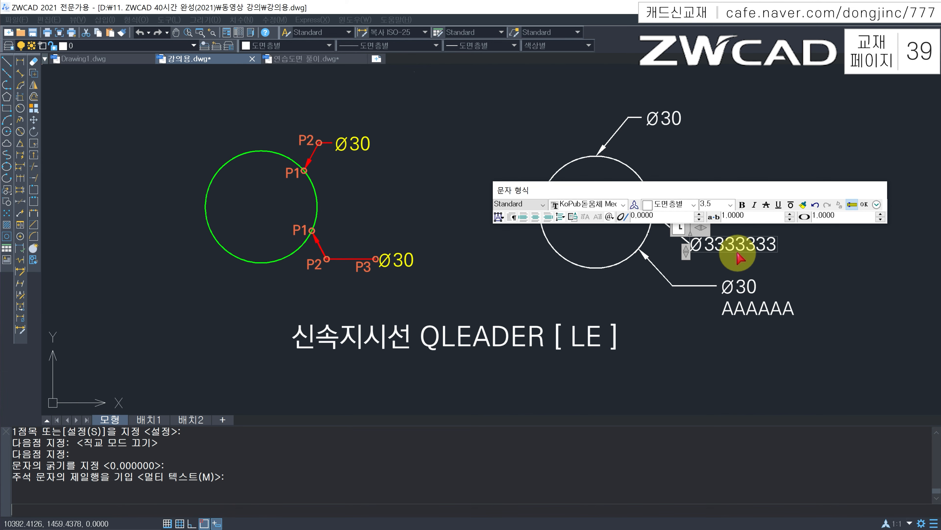
pyautogui.click(737, 252)
pyautogui.press('Escape')
pyautogui.press('Escape')
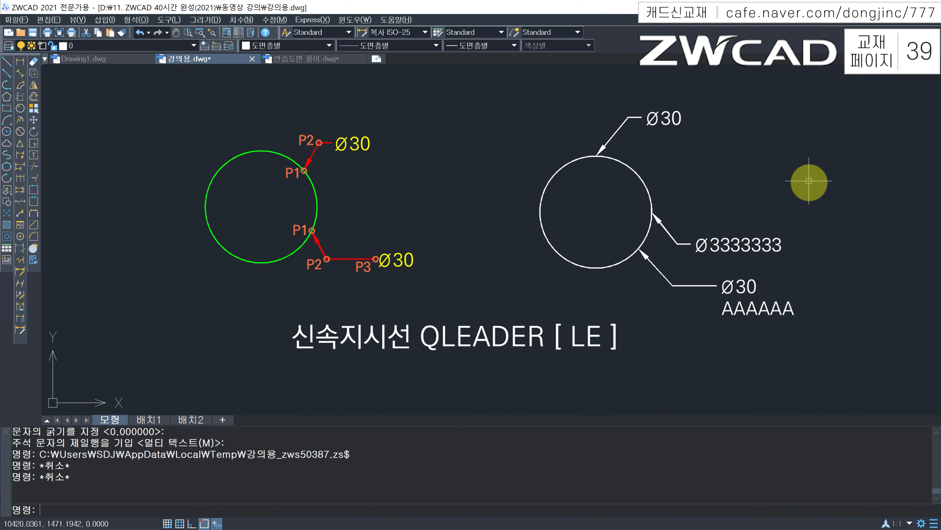
# Window-select the two lower leaders on the right circle and erase them
pyautogui.click(808, 169)
pyautogui.click(696, 274)
pyautogui.write('e')
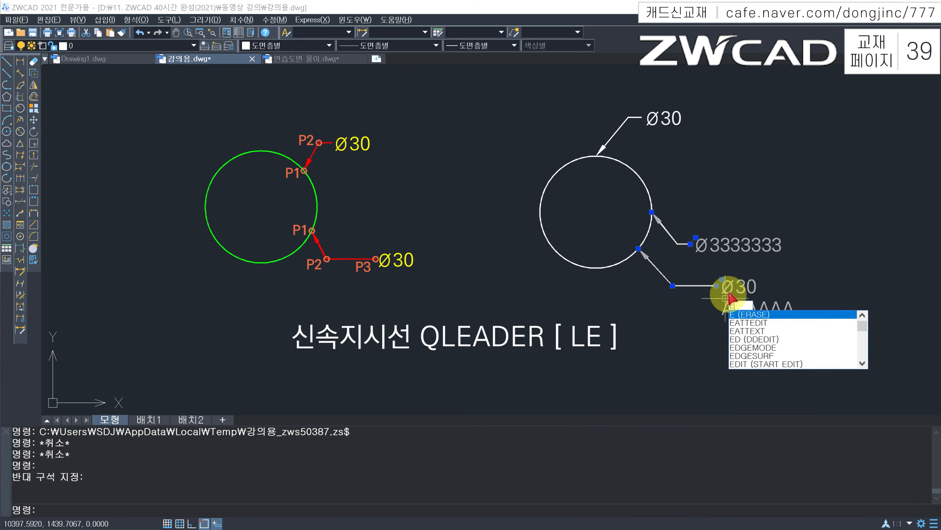
pyautogui.press('Return')
pyautogui.press('Escape')
pyautogui.press('Escape')
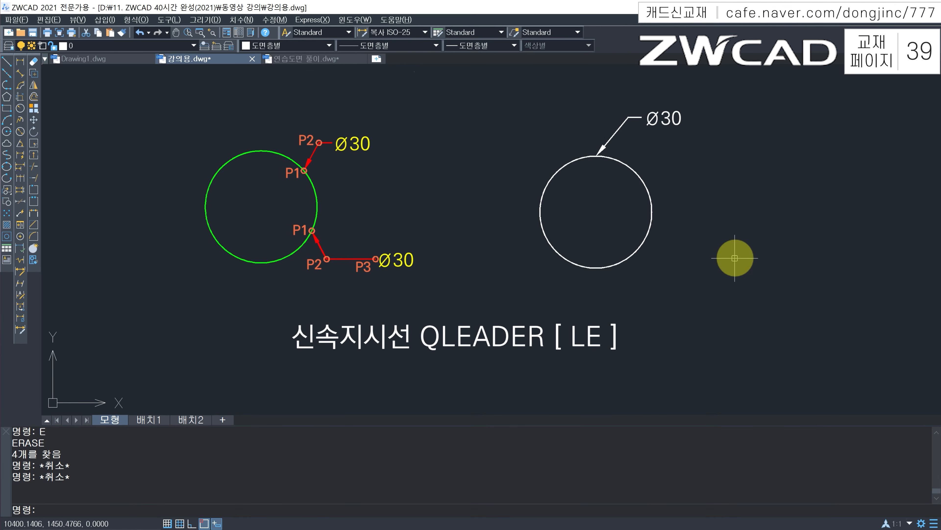
# Start a new quick leader with LE and bring up its Leader Settings
pyautogui.write('le')
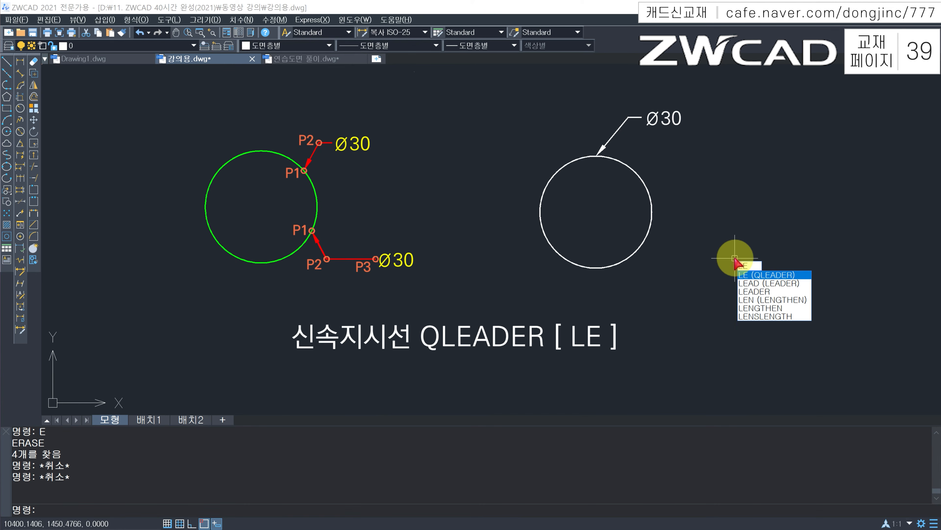
pyautogui.press('Return')
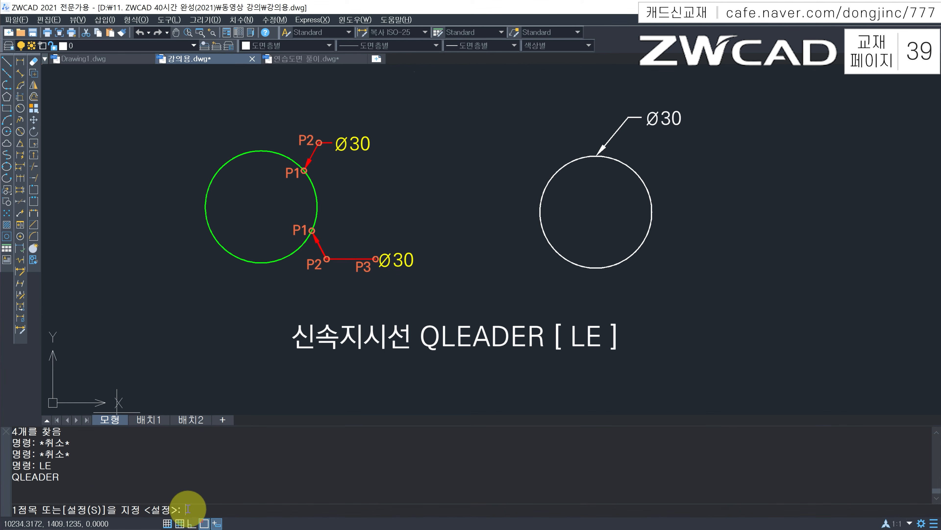
pyautogui.press('Return')
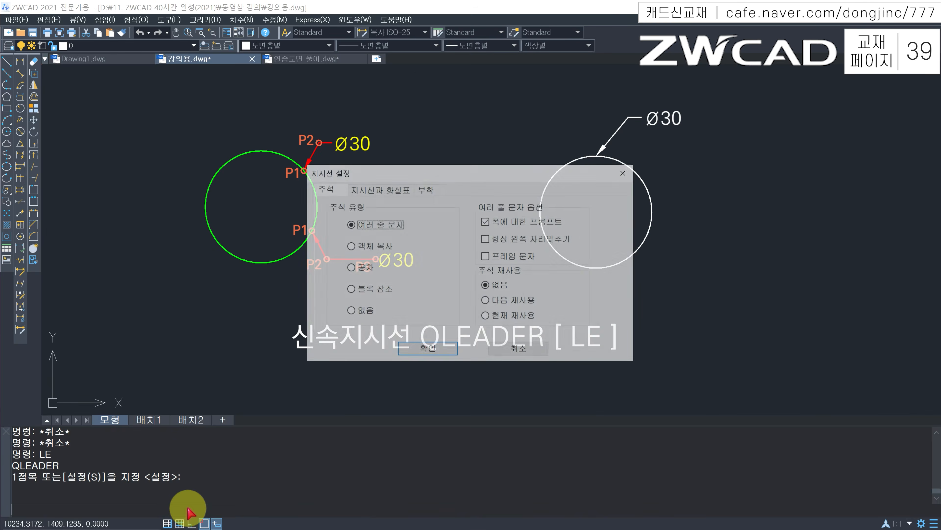
# On the 부착 tab, enable 맨 아래 행에 밑줄 (underline bottom line) and confirm
pyautogui.click(430, 189)
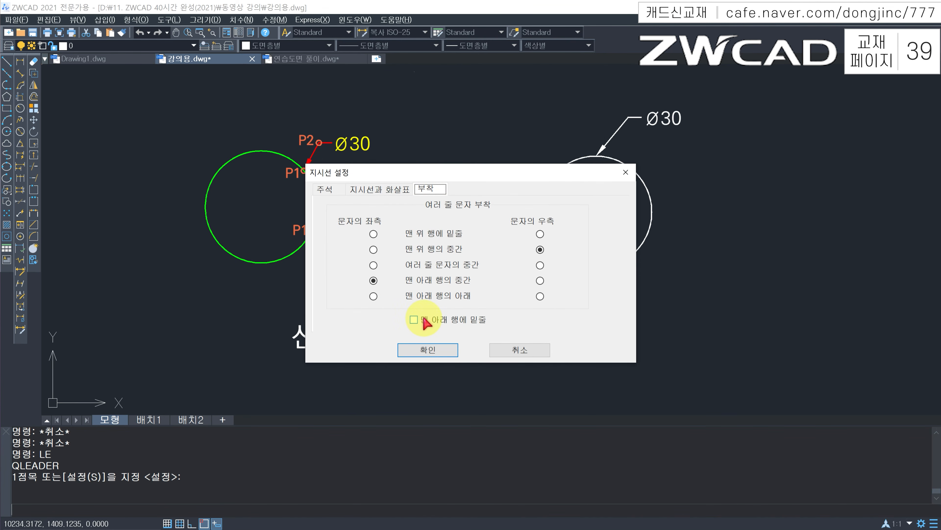
pyautogui.click(415, 320)
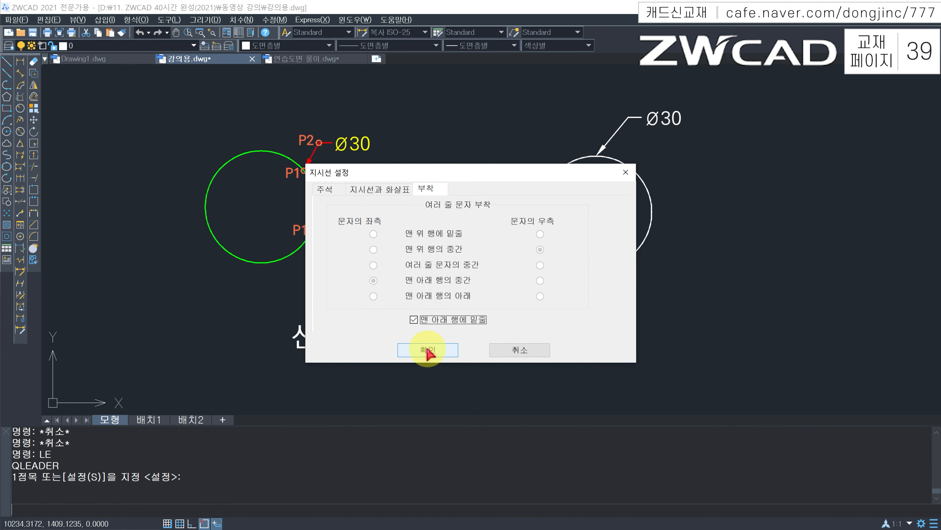
pyautogui.click(428, 349)
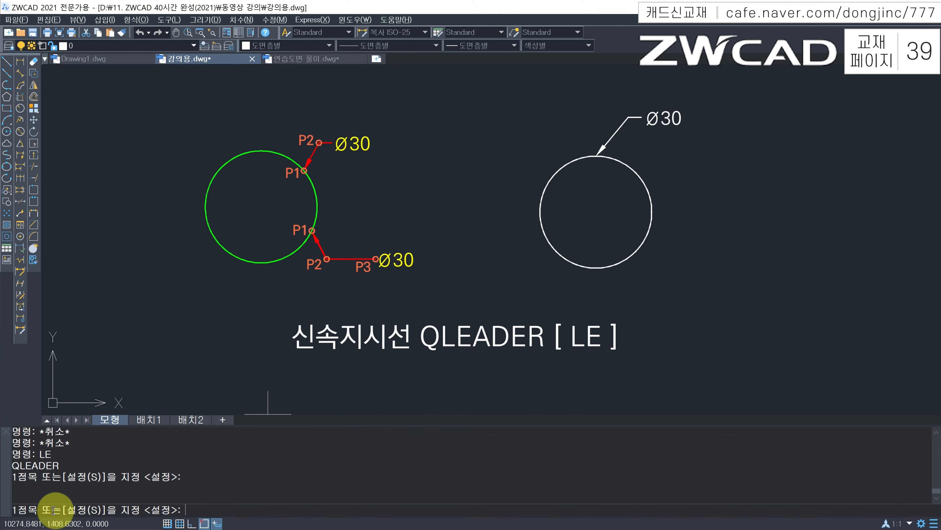
# Draw a leader from the circle's right quadrant with the underlined note AAAA
pyautogui.click(652, 212)
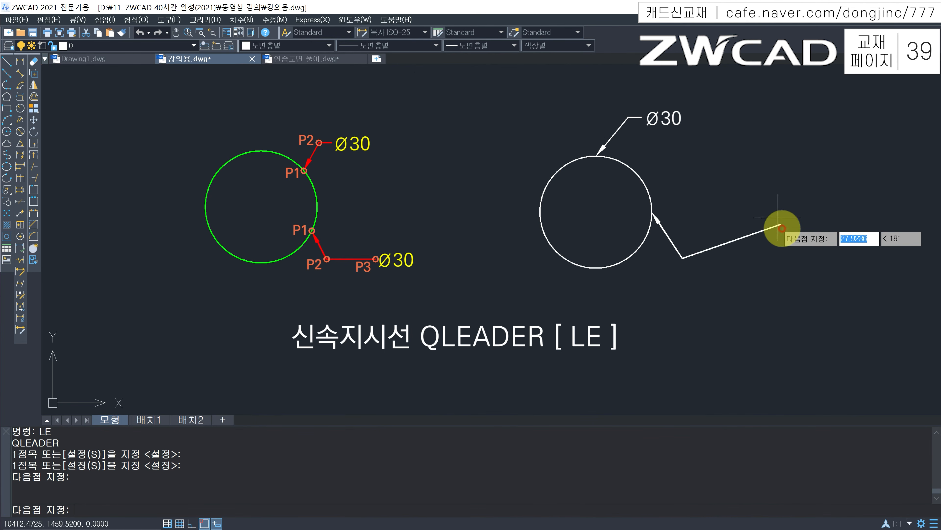
pyautogui.click(762, 249)
pyautogui.press('Return')
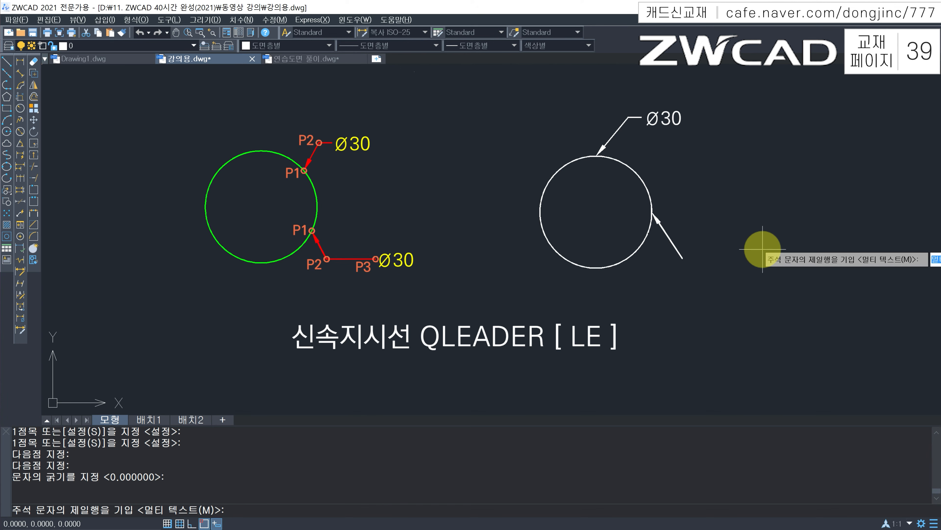
pyautogui.press('Return')
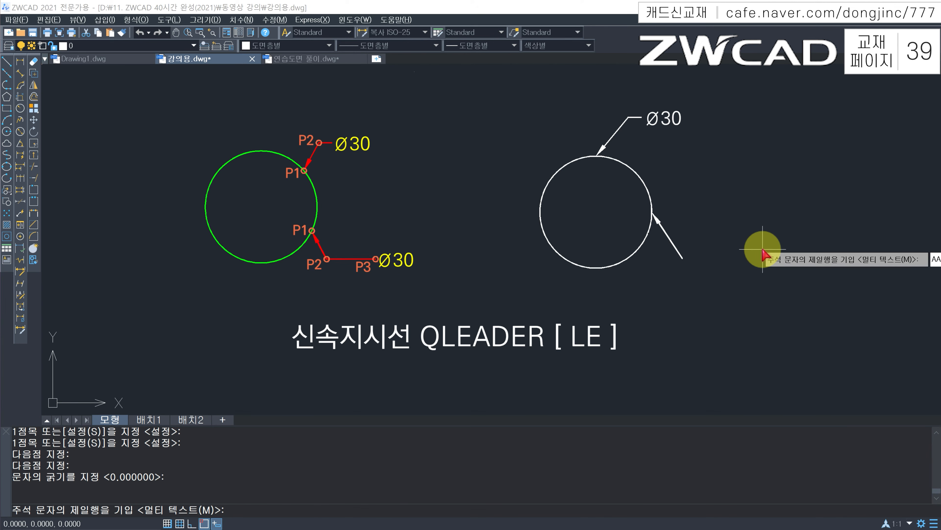
pyautogui.write('AAAA')
pyautogui.press('Return')
pyautogui.press('Return')
pyautogui.press('Escape')
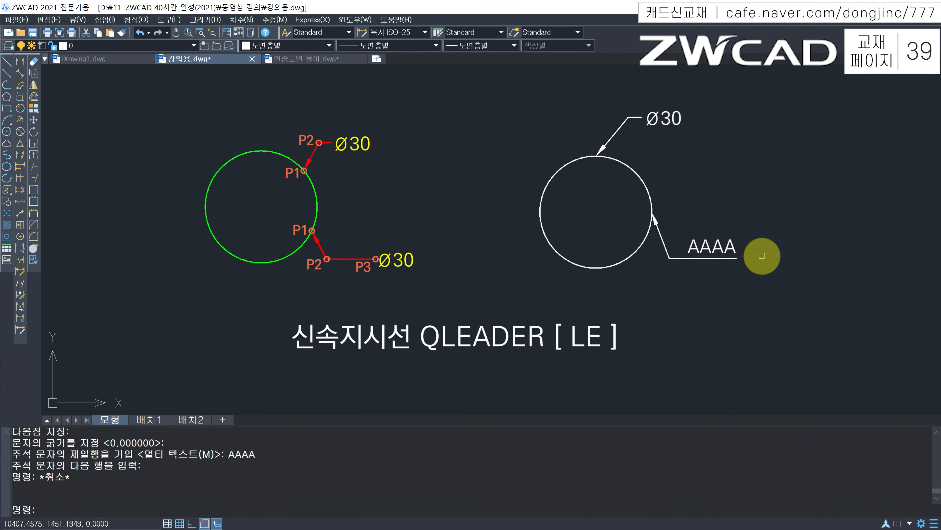
pyautogui.press('Escape')
pyautogui.press('Escape')
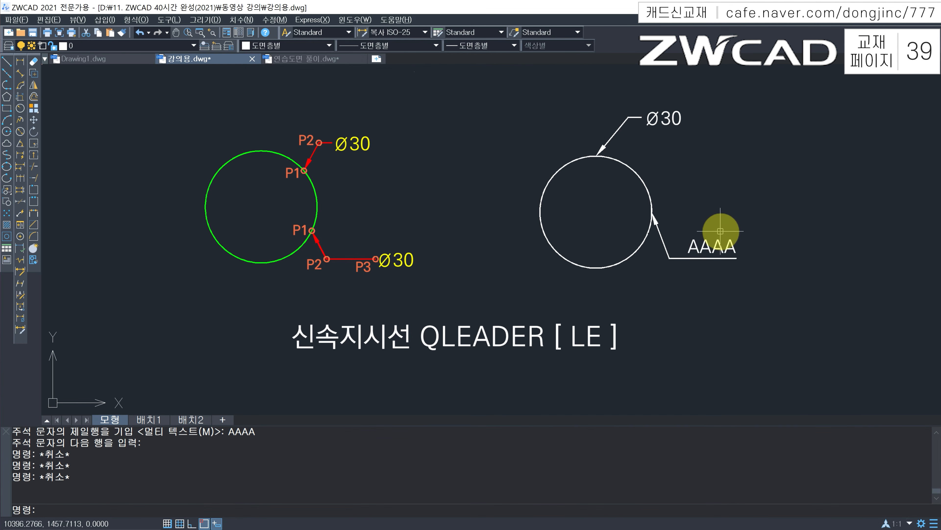
pyautogui.write('le')
pyautogui.press('Return')
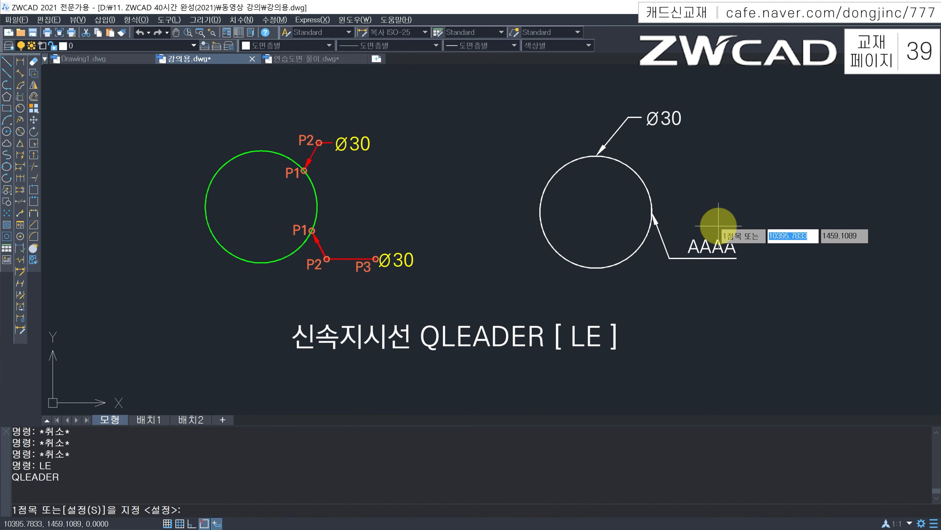
# Turn off bottom-line underlining, attach left and right text at 맨 위 행의 중간, then pick the leader's start on the circle
pyautogui.press('Return')
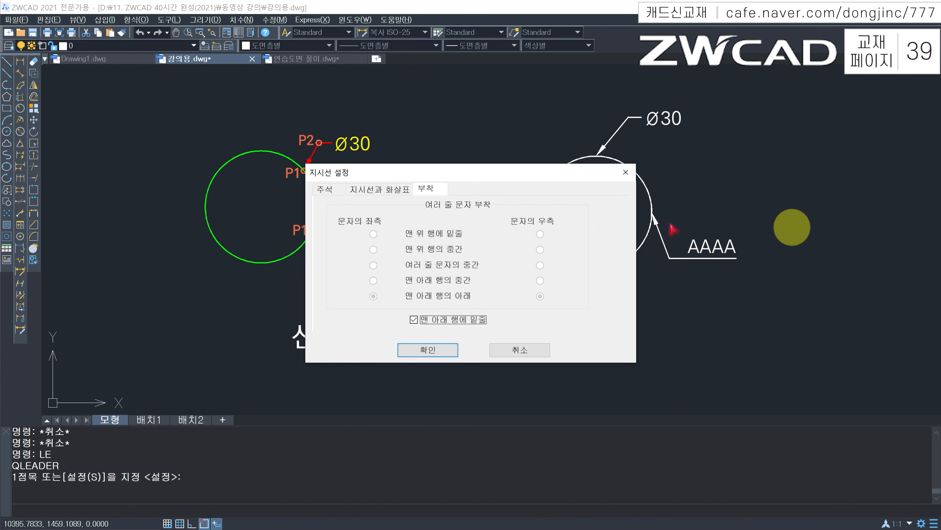
pyautogui.click(414, 320)
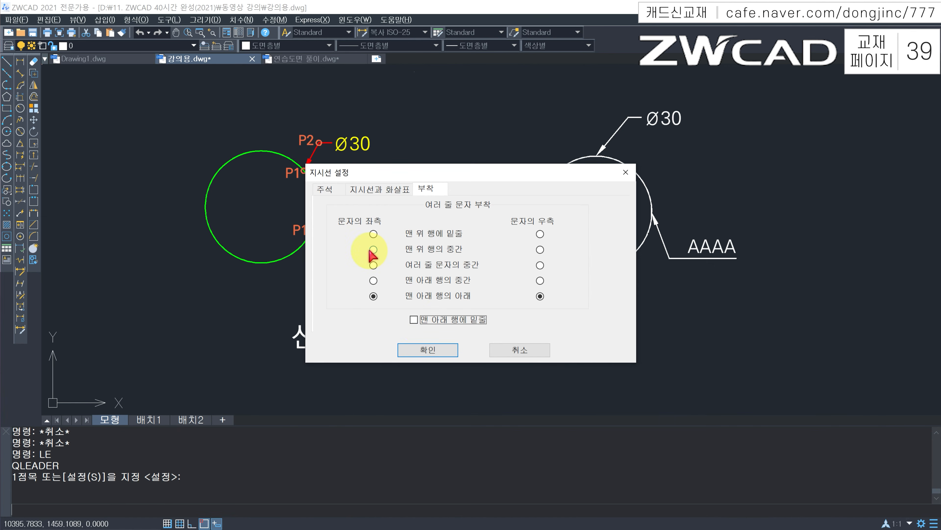
pyautogui.click(373, 249)
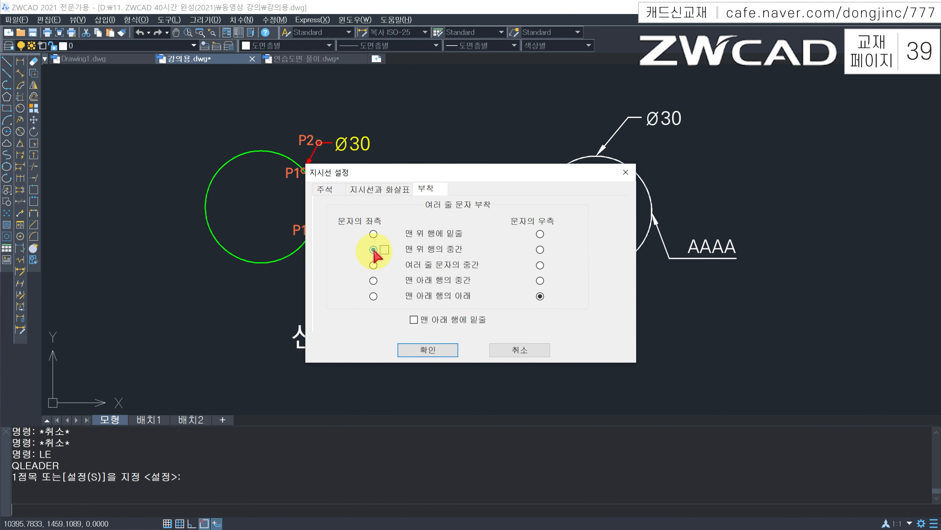
pyautogui.click(540, 249)
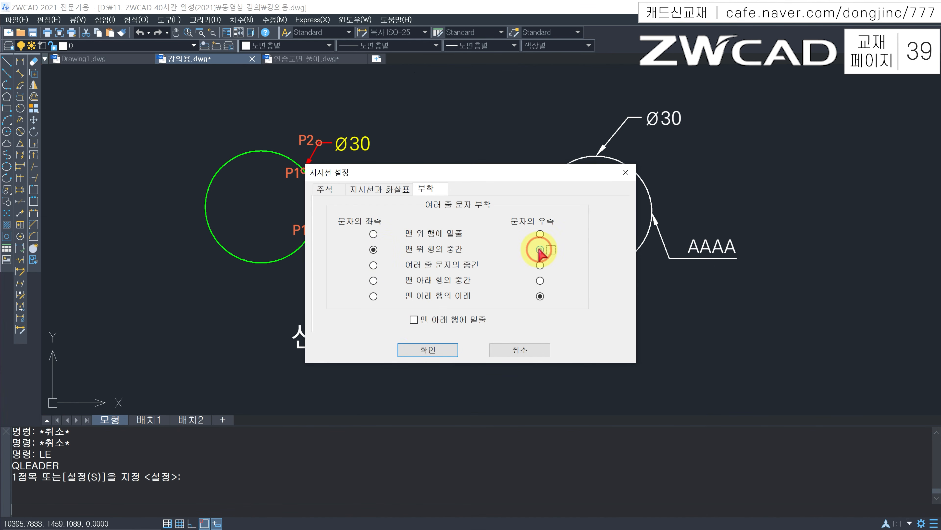
pyautogui.click(451, 349)
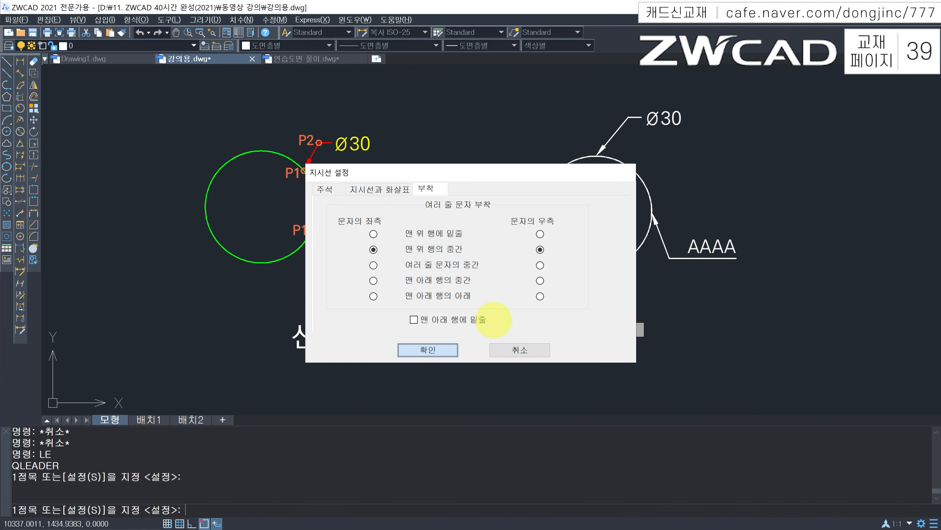
pyautogui.click(652, 212)
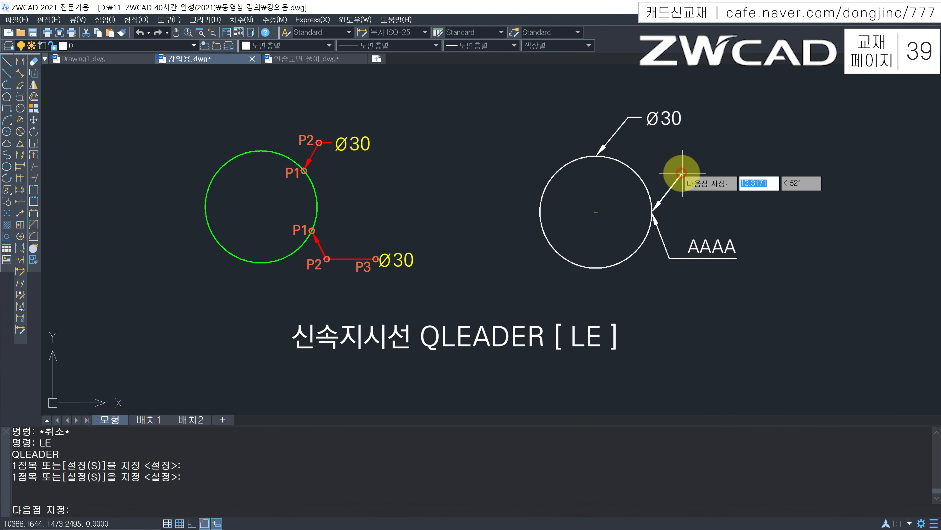
# Set the leader's second point up-right, keep the default width, and enter AAAAA as its text
pyautogui.click(682, 172)
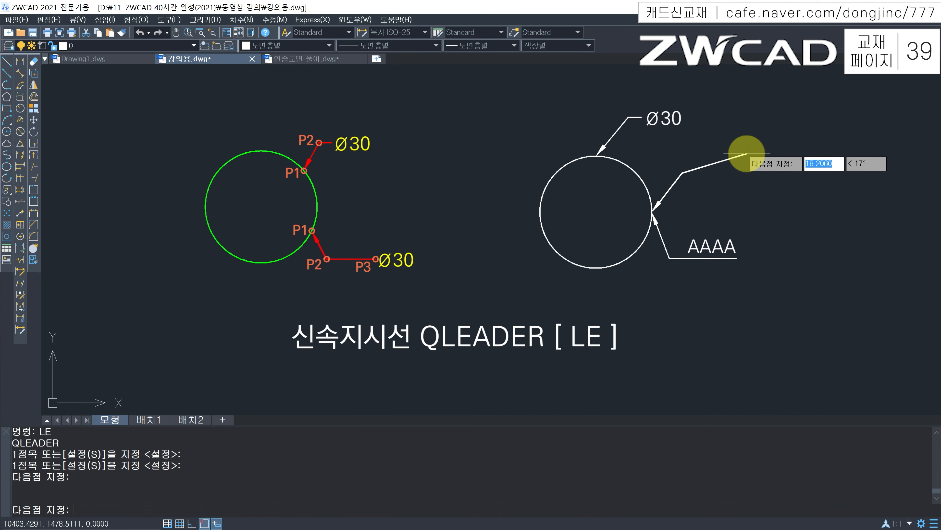
pyautogui.press('Return')
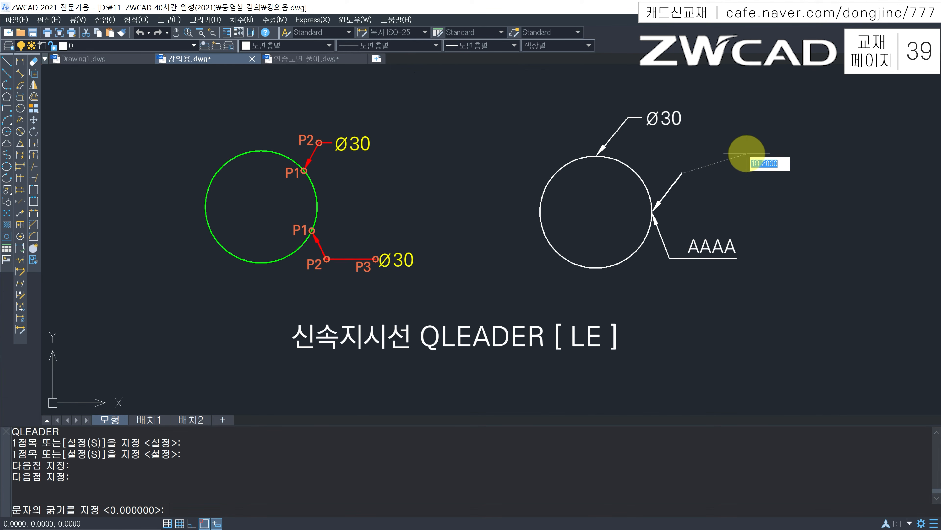
pyautogui.press('Return')
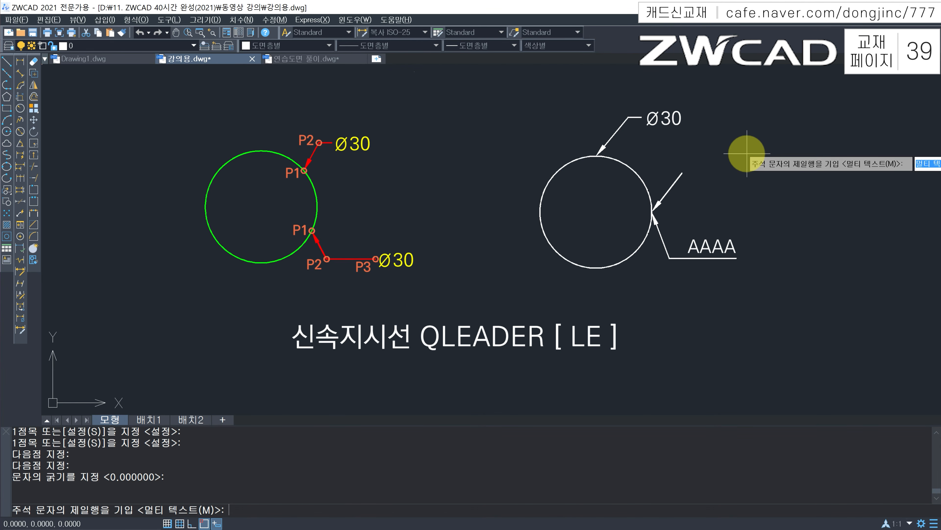
pyautogui.write('AAAAA')
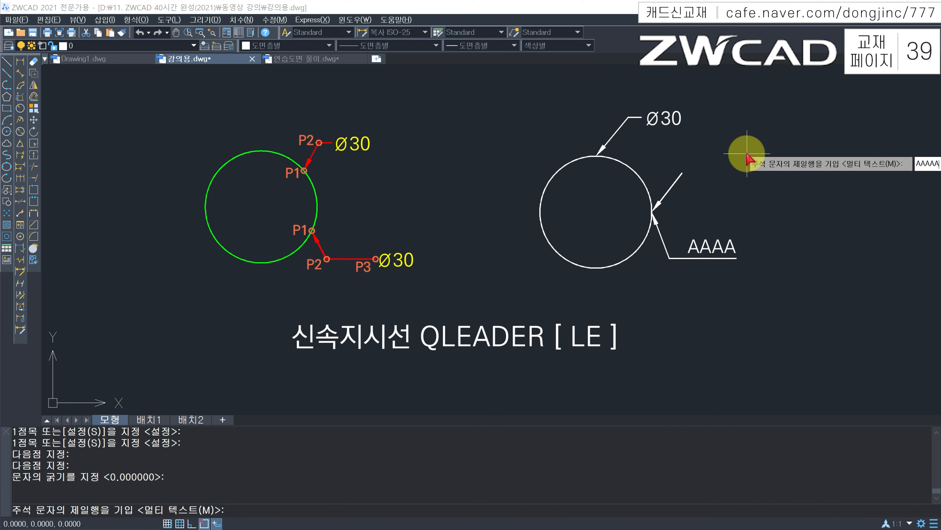
pyautogui.press('Return')
pyautogui.press('Return')
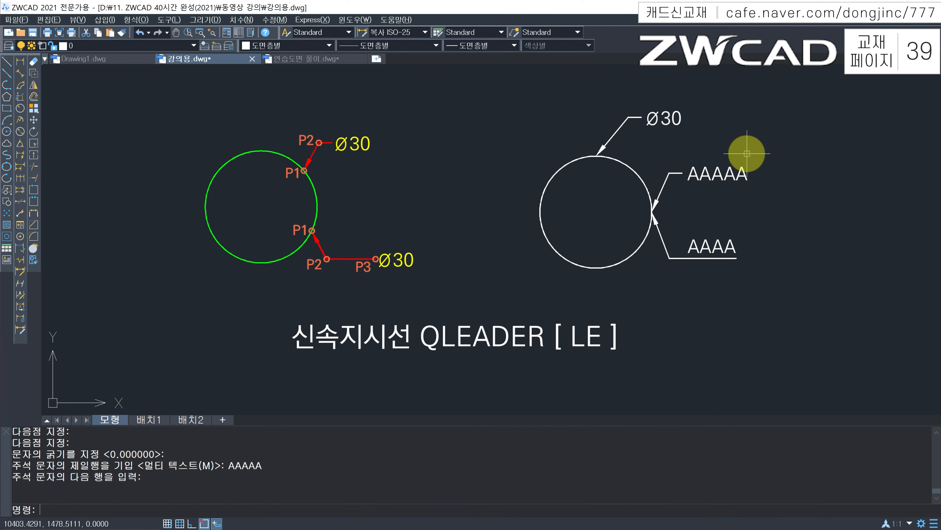